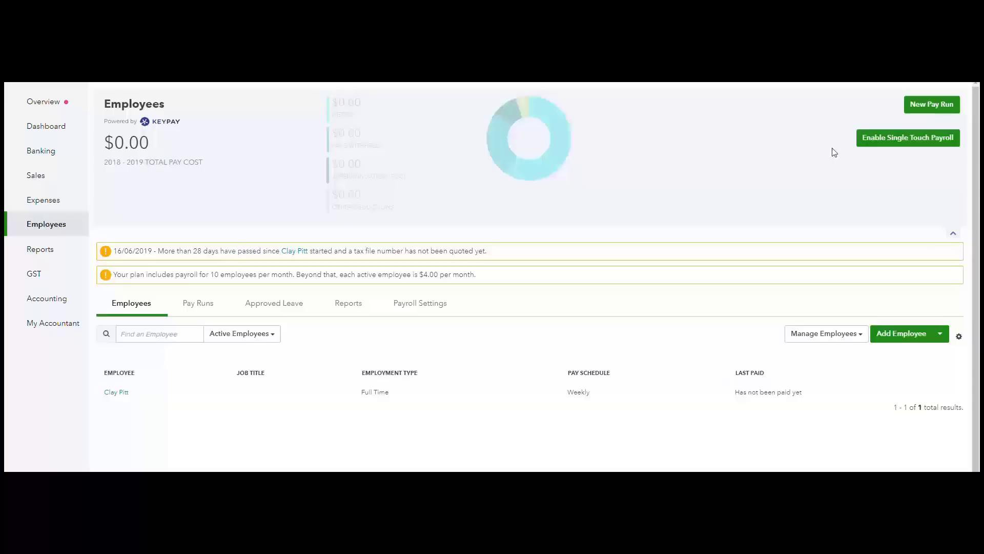
# - Start Single Touch Payroll setup, accepting the business details with the employer as the lodging party
pyautogui.click(886, 142)
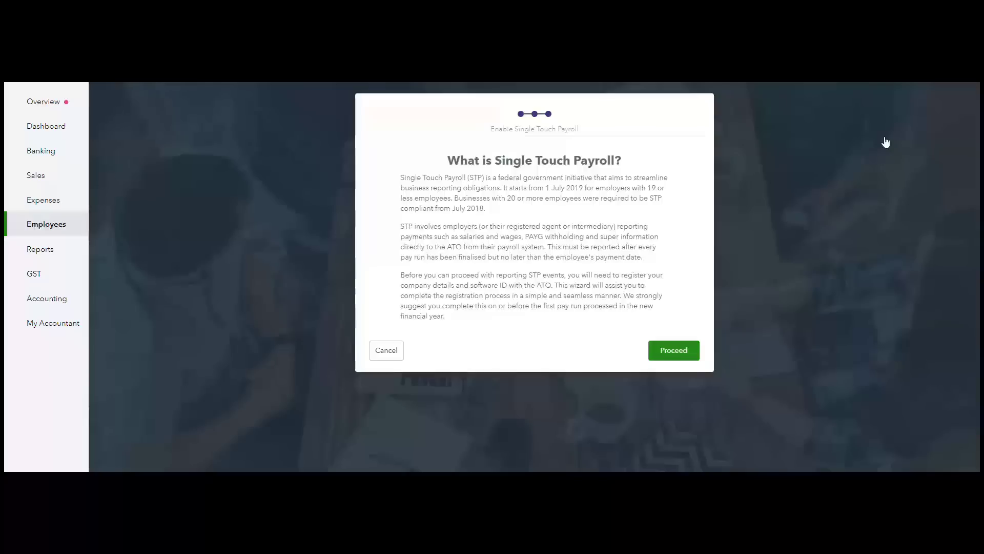
pyautogui.click(681, 354)
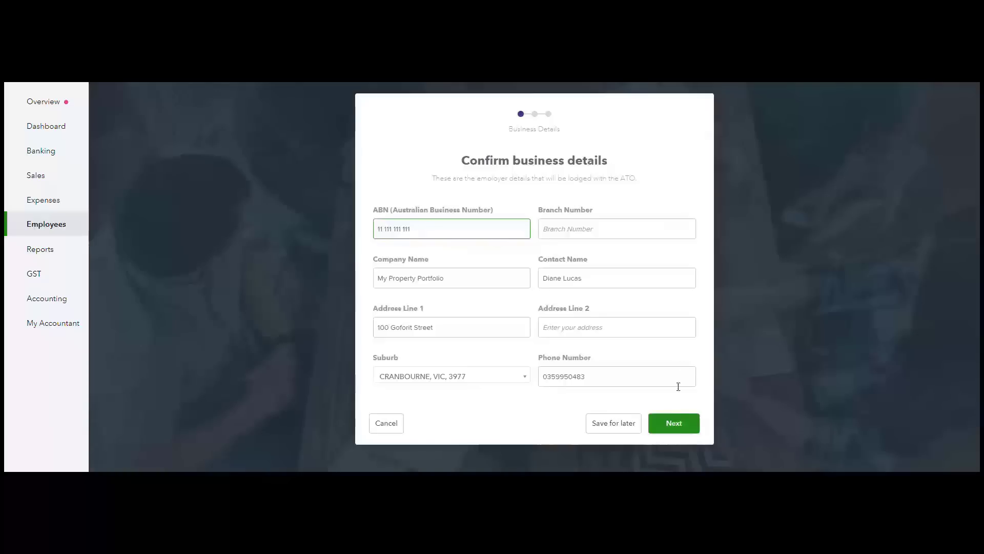
pyautogui.click(678, 432)
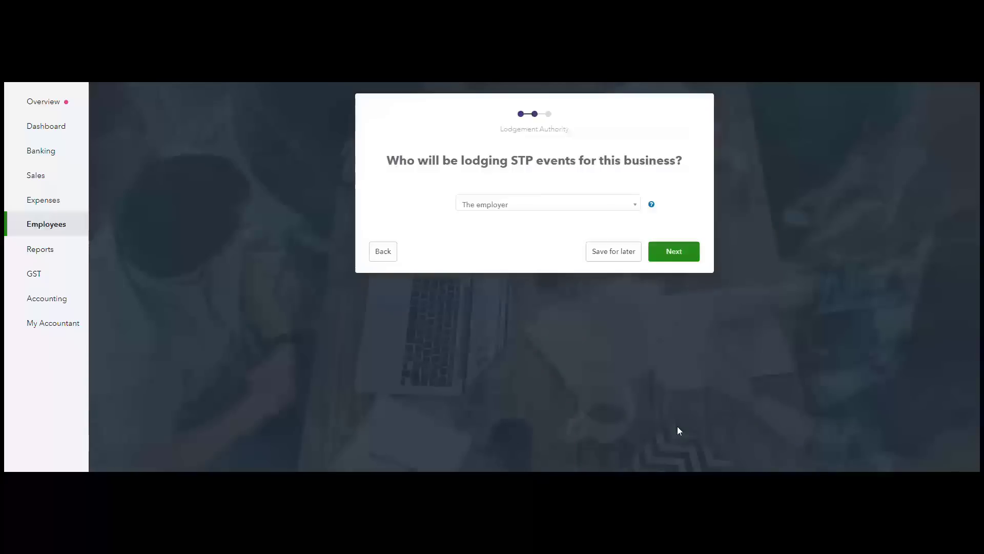
pyautogui.click(636, 210)
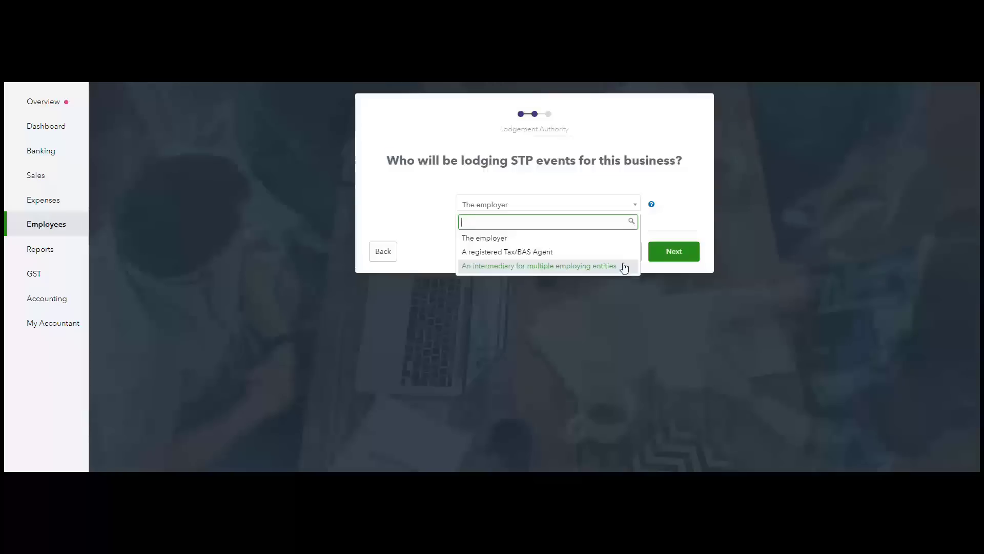
pyautogui.click(619, 238)
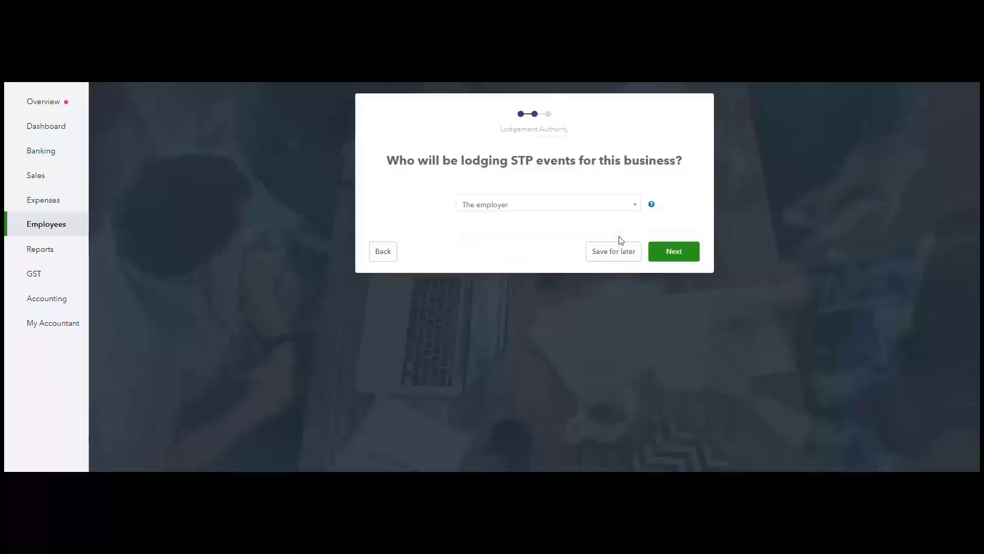
pyautogui.click(674, 252)
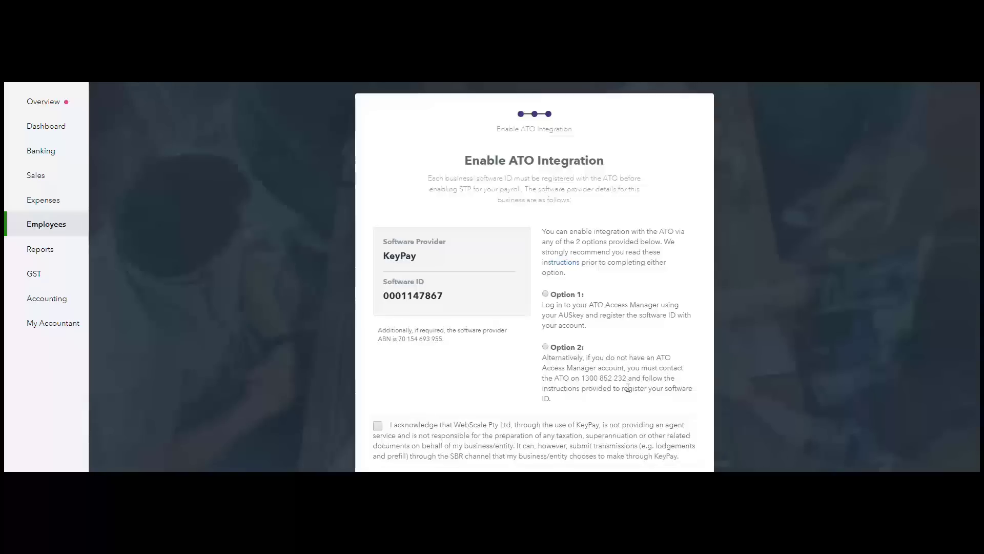
# - Acknowledge the provider disclaimer, register via Option 2 (contacting the ATO), and return to the dashboard
pyautogui.click(378, 427)
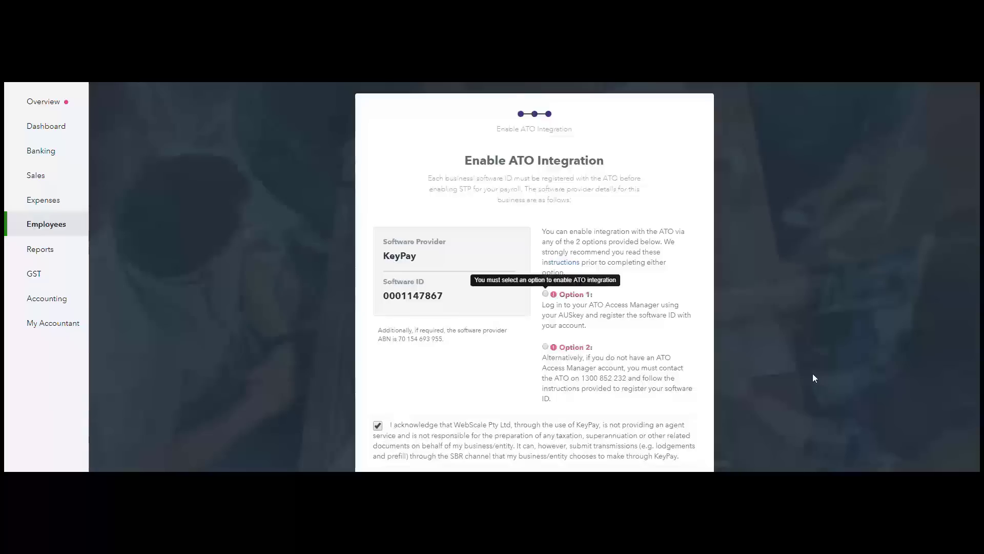
pyautogui.click(546, 346)
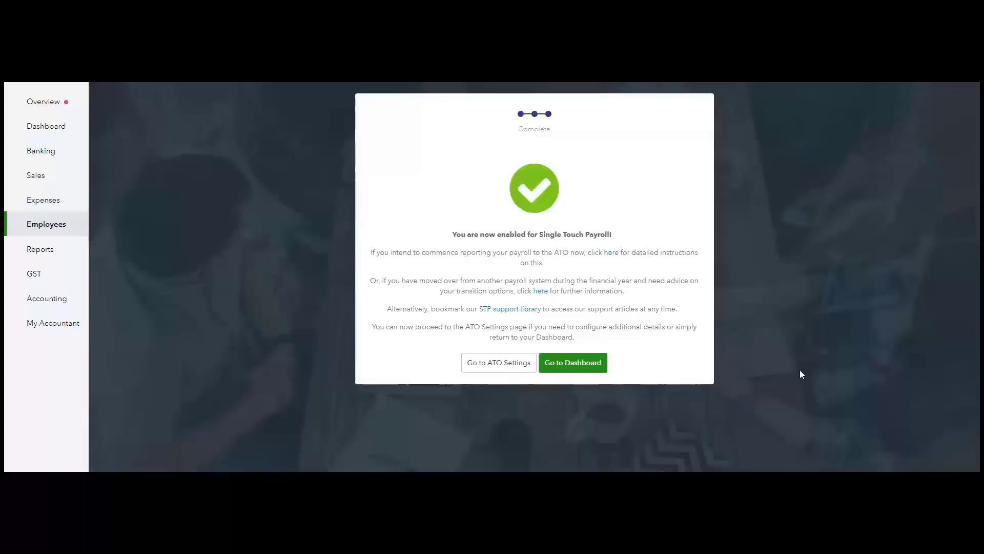
pyautogui.click(571, 364)
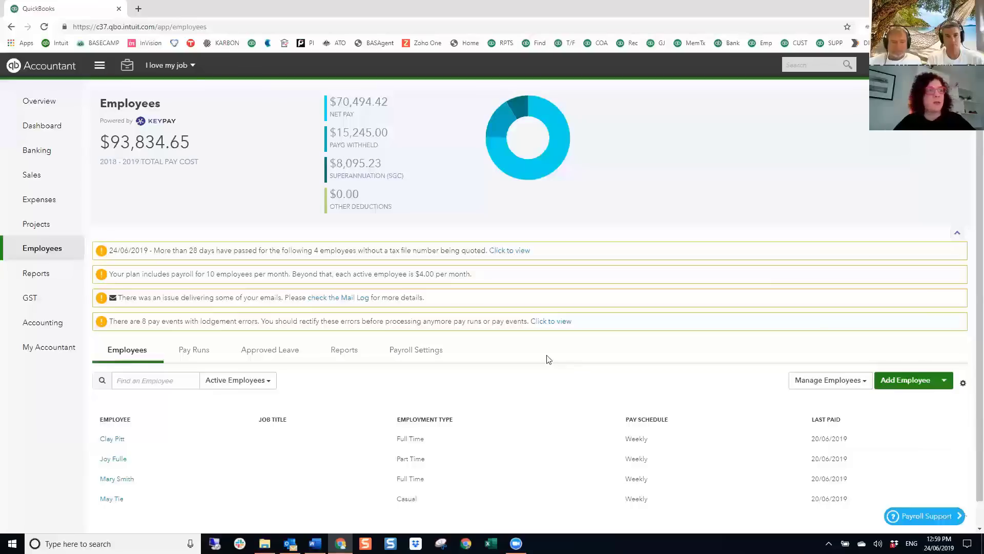
# - Confirm the Car Allowance pay category stays classified as Allowance (Car), then close payroll settings
pyautogui.click(435, 358)
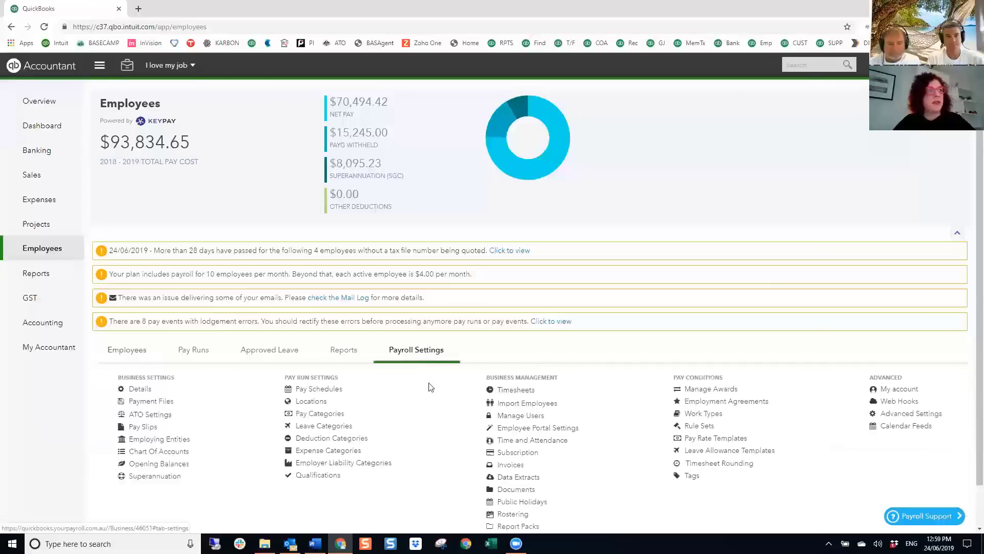
pyautogui.click(327, 413)
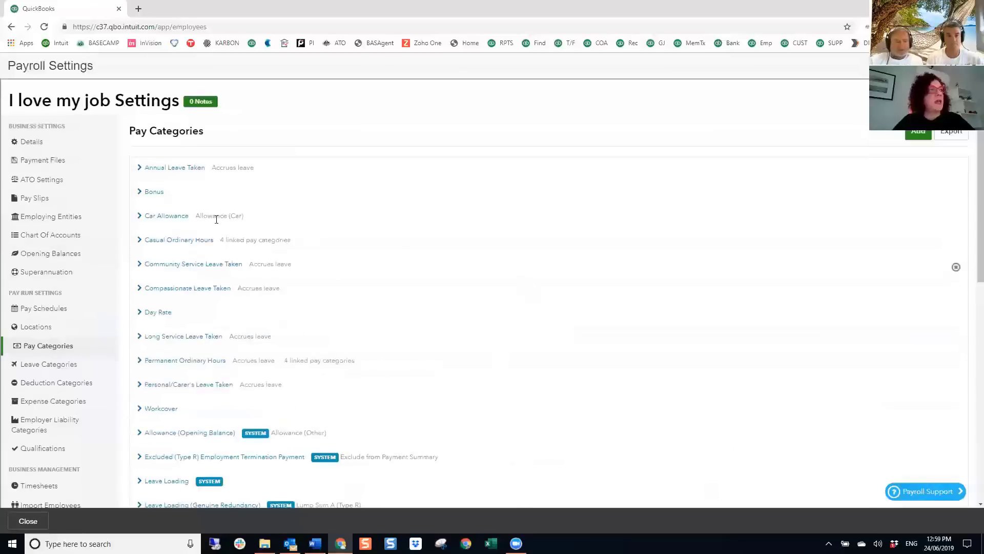
pyautogui.click(167, 216)
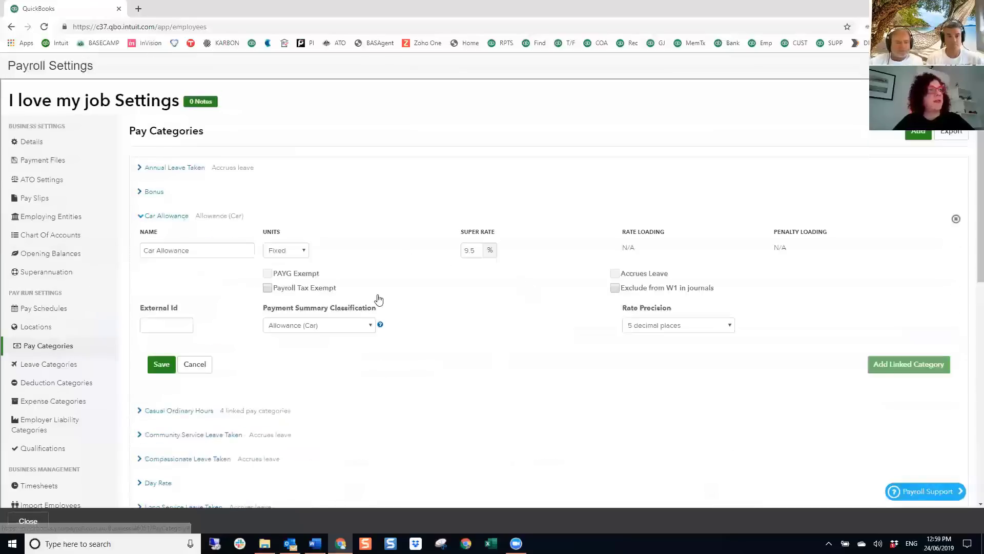
pyautogui.click(372, 326)
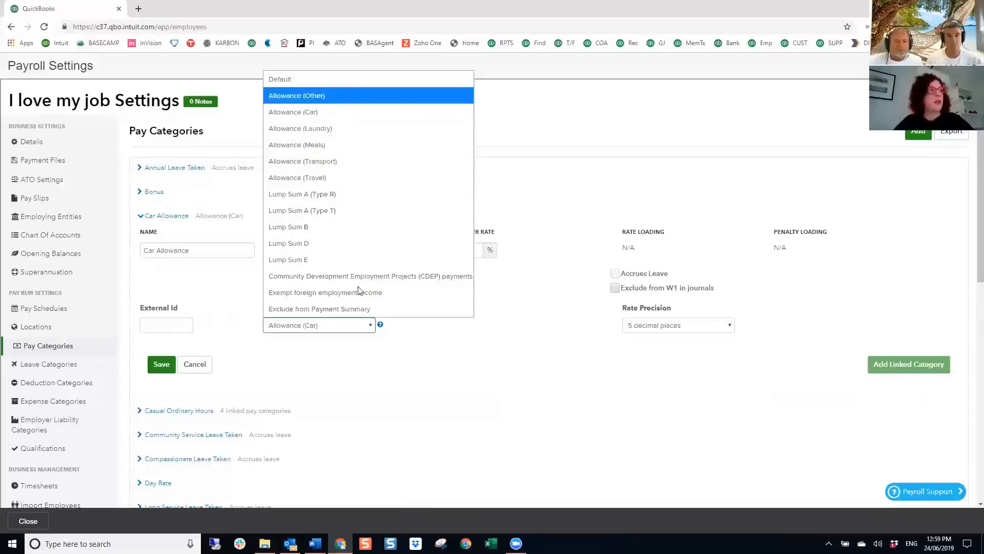
pyautogui.click(500, 349)
pyautogui.click(968, 66)
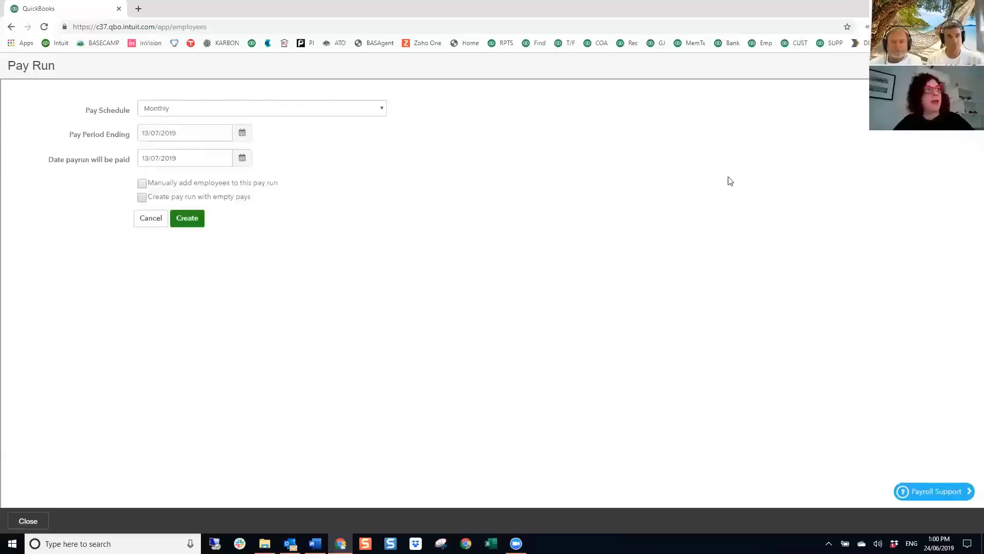
# - Create a Weekly pay run for the 18–24/06/2019 period
pyautogui.click(340, 110)
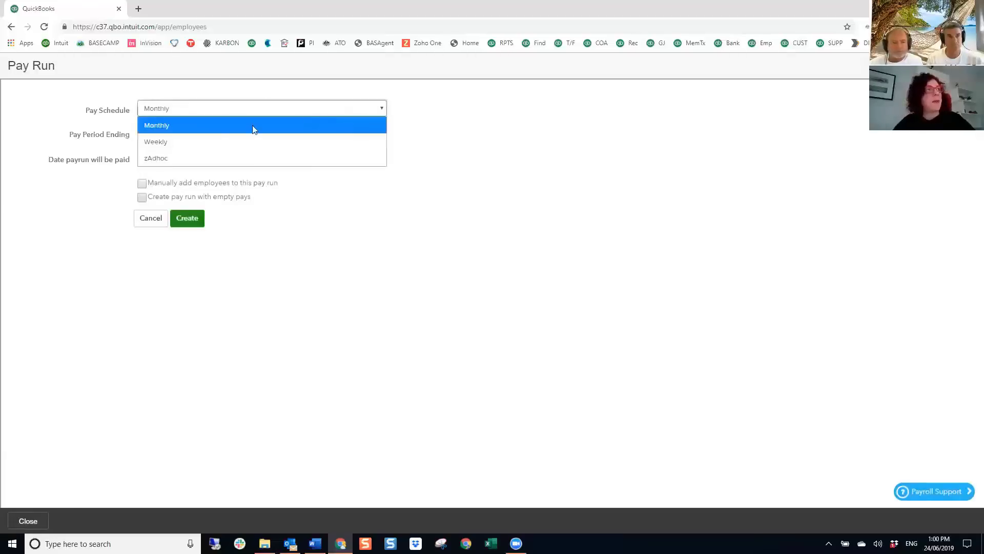
pyautogui.click(199, 140)
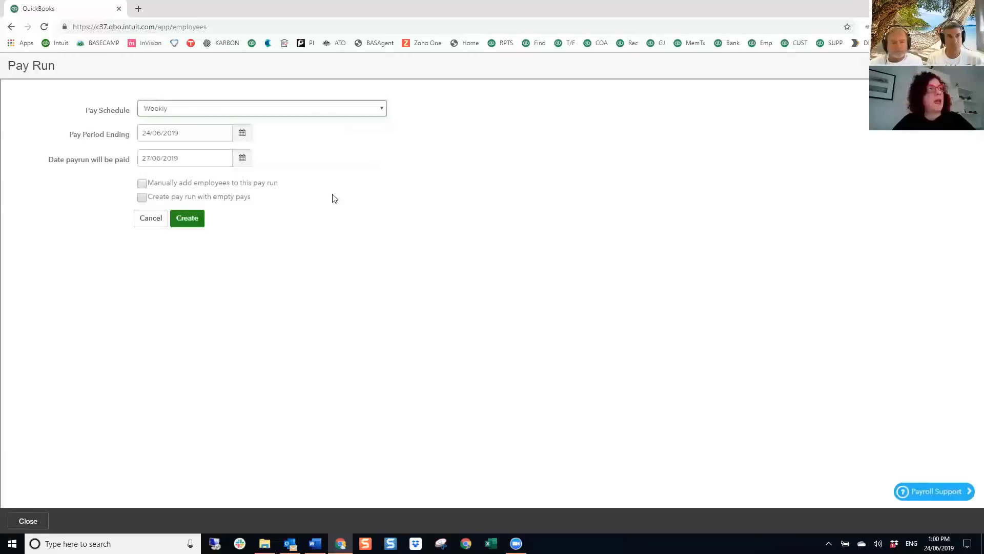
pyautogui.click(185, 223)
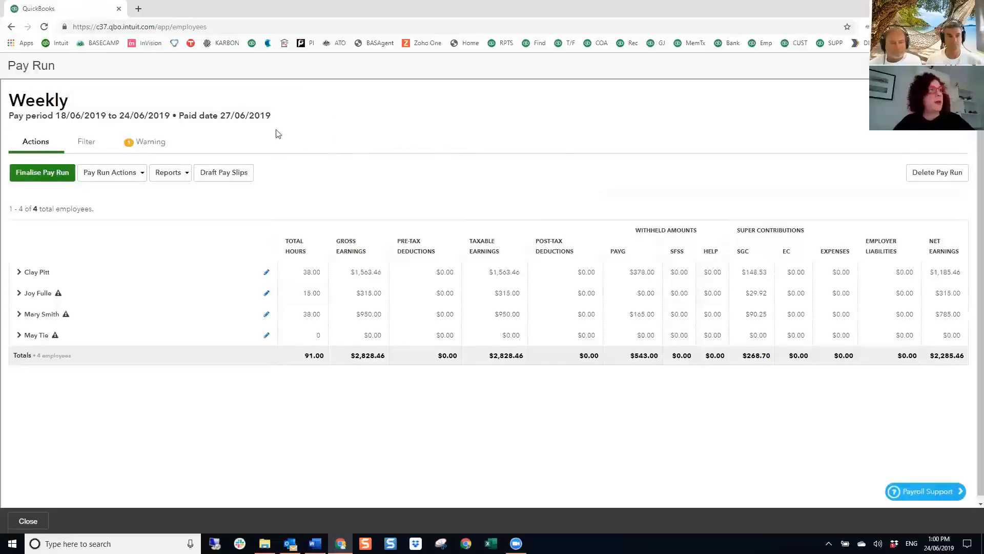
# - Give the casual employee 15 hours worked at $31.25 and save the earnings
pyautogui.click(36, 335)
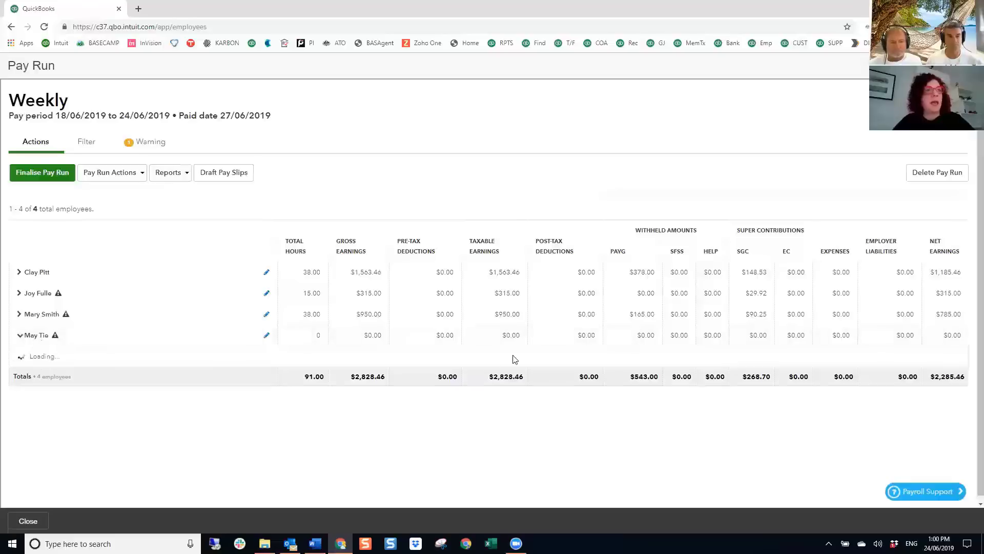
pyautogui.click(712, 406)
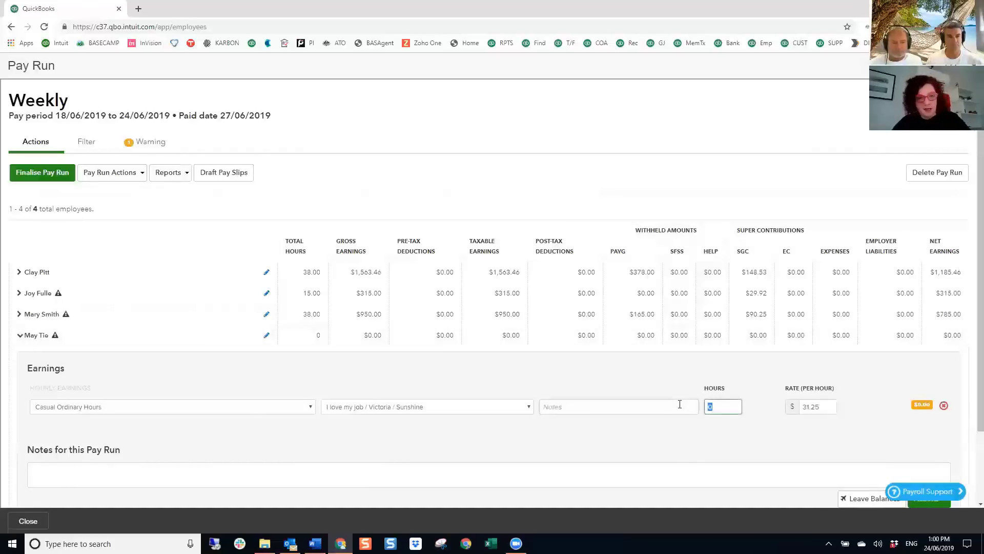
pyautogui.write('1')
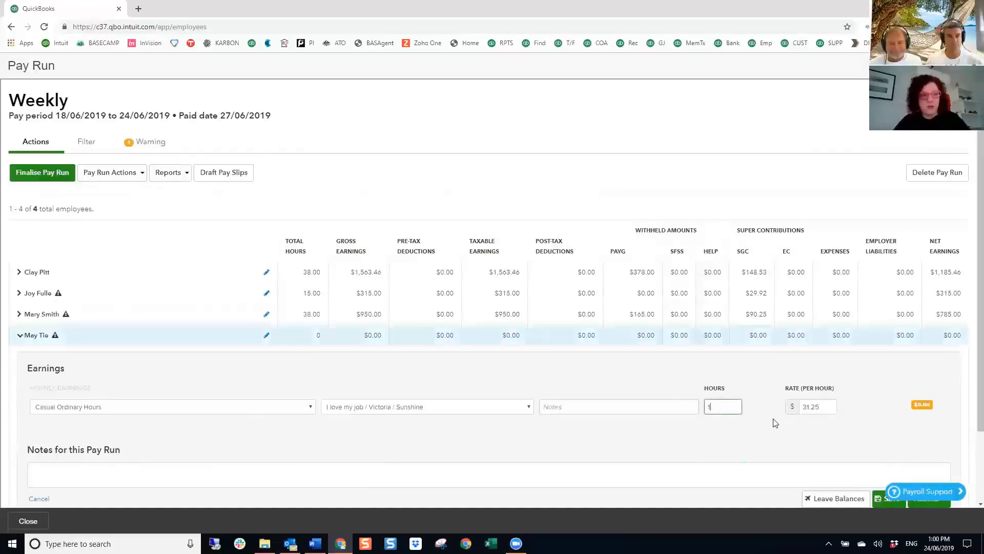
pyautogui.write('255')
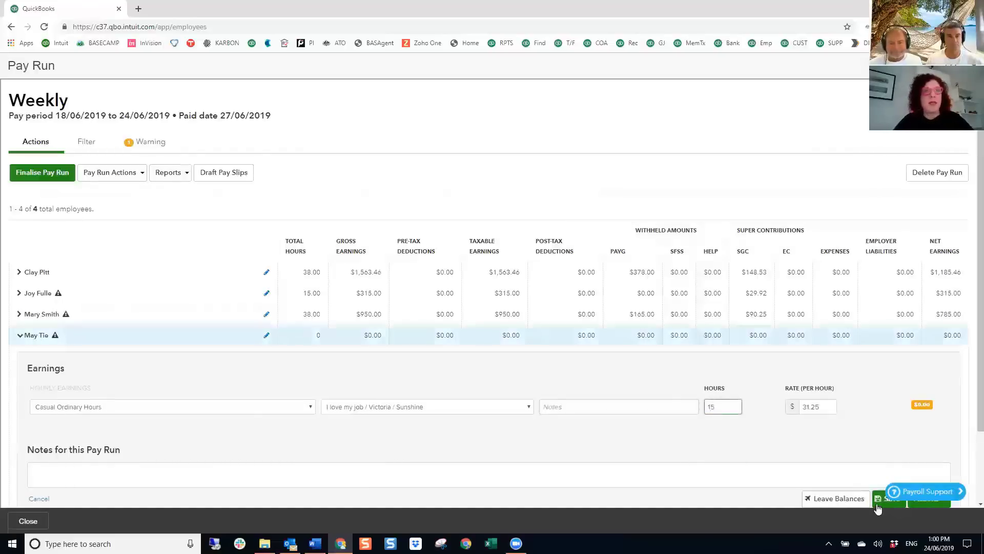
pyautogui.click(876, 504)
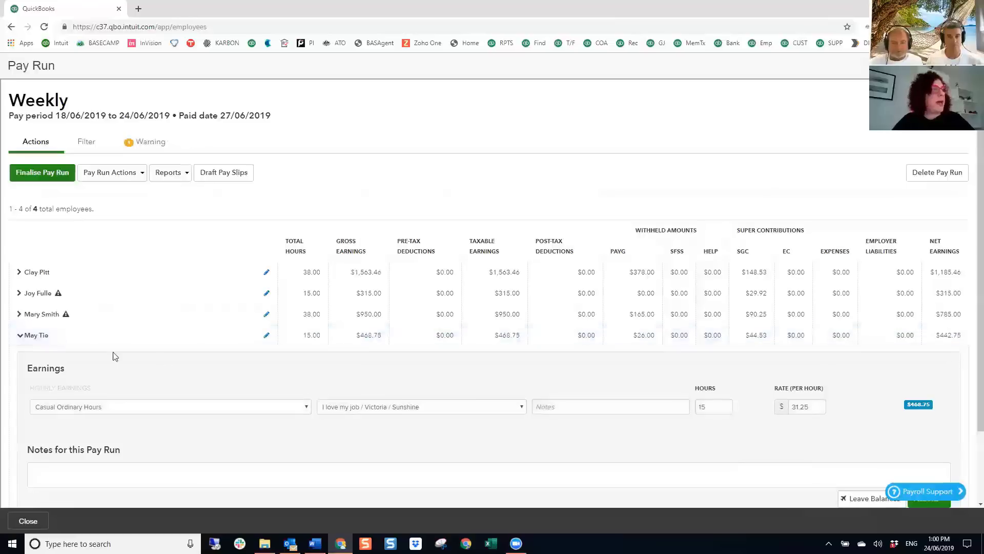
pyautogui.click(42, 340)
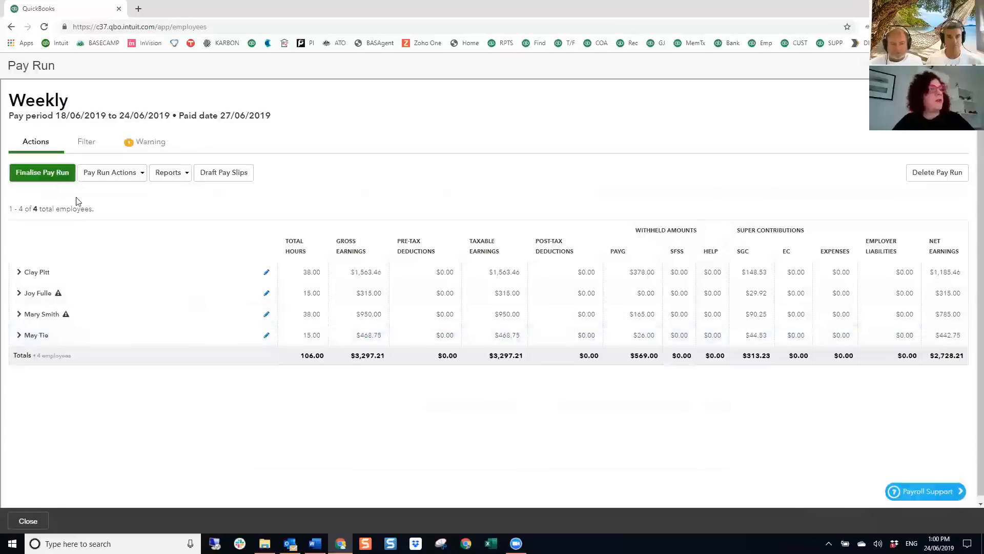
pyautogui.click(43, 176)
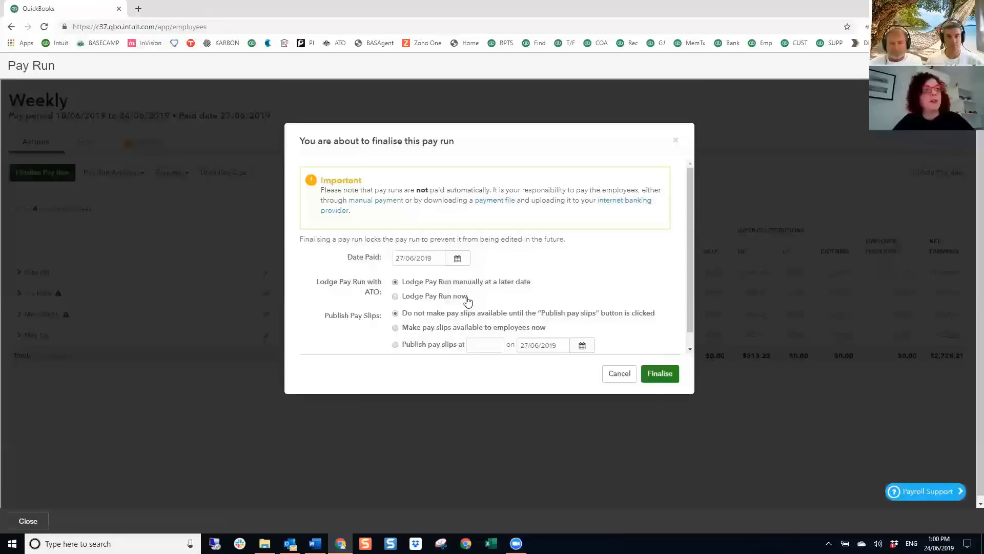
# - Finalise the weekly pay run dated paid 27/06/2019 with 'Lodge Pay Run now' selected
pyautogui.moveTo(393, 292); pyautogui.dragTo(274, 292)
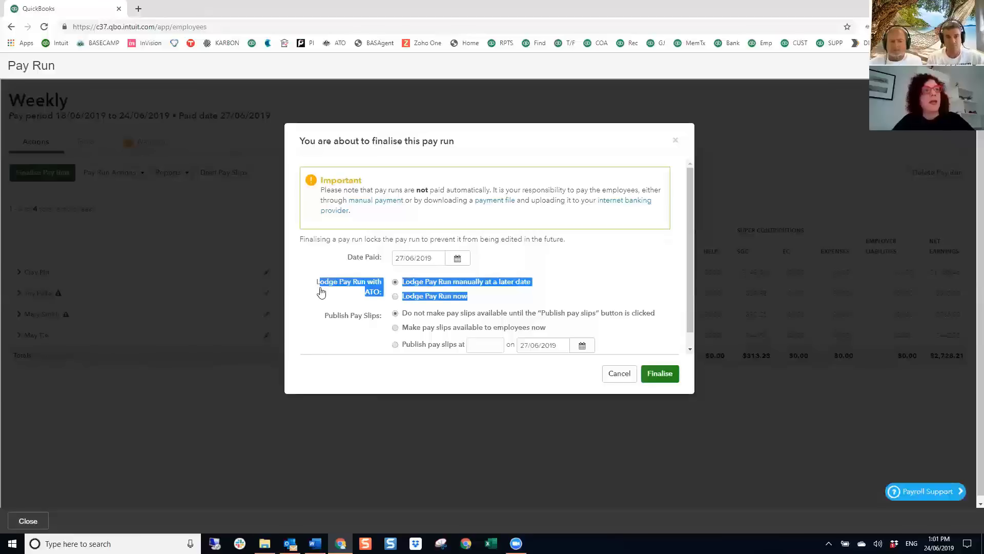
pyautogui.click(576, 290)
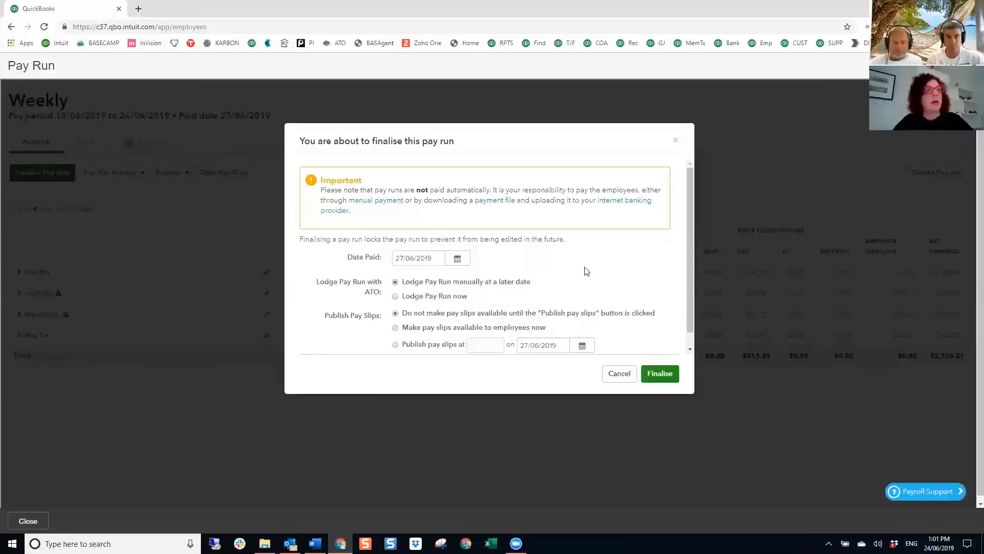
pyautogui.click(395, 298)
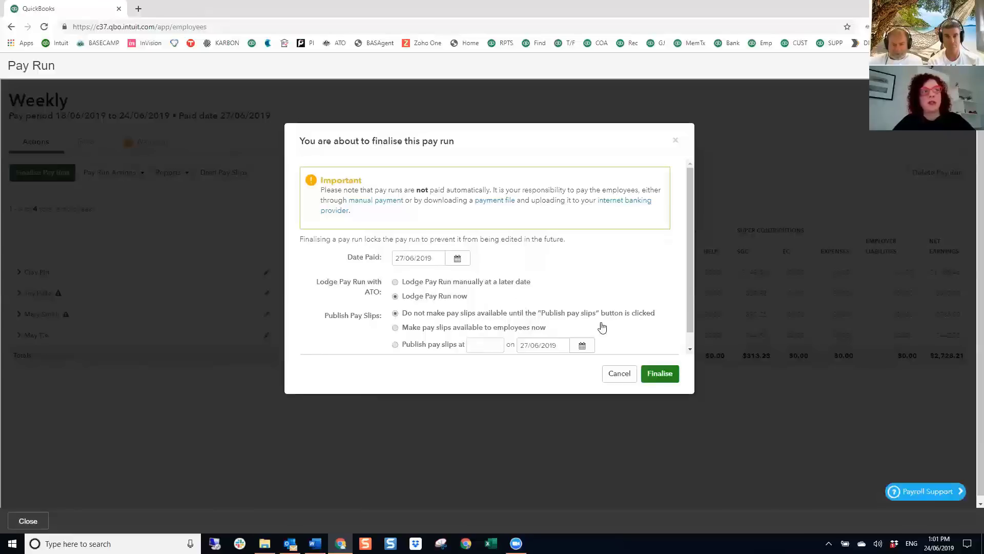
pyautogui.click(659, 373)
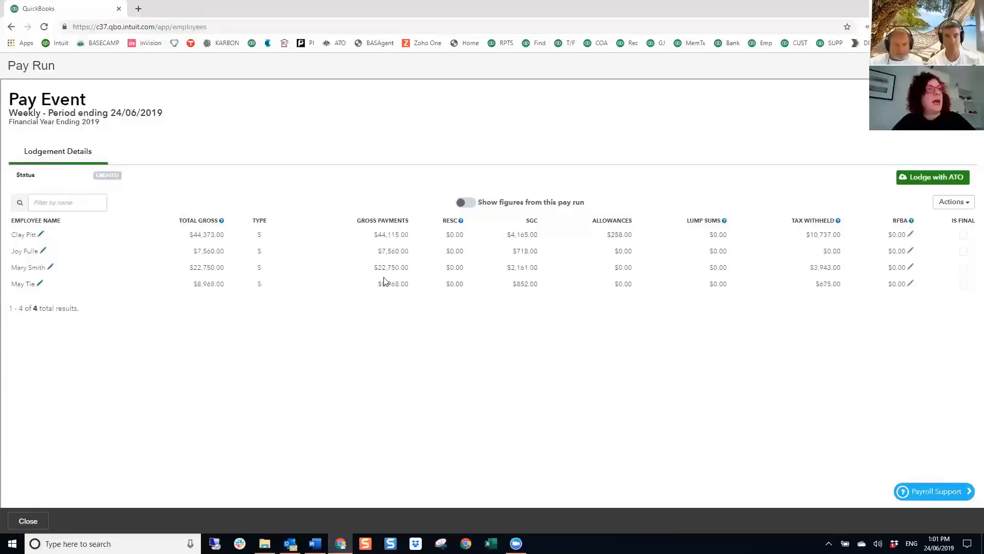
# - Review the 24/06/2019 pay event's figures and actions, then begin lodging it with the ATO
pyautogui.click(461, 205)
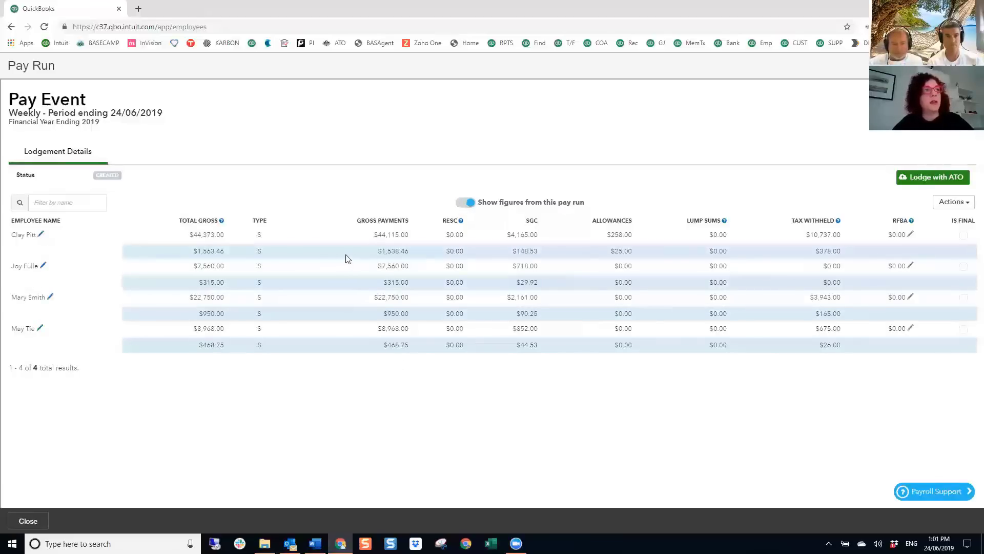
pyautogui.click(470, 203)
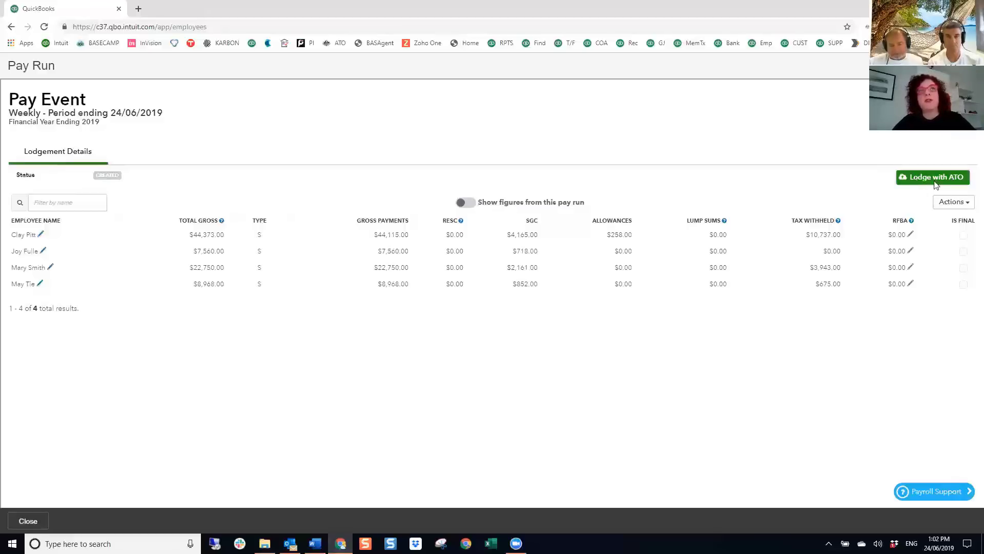
pyautogui.click(952, 204)
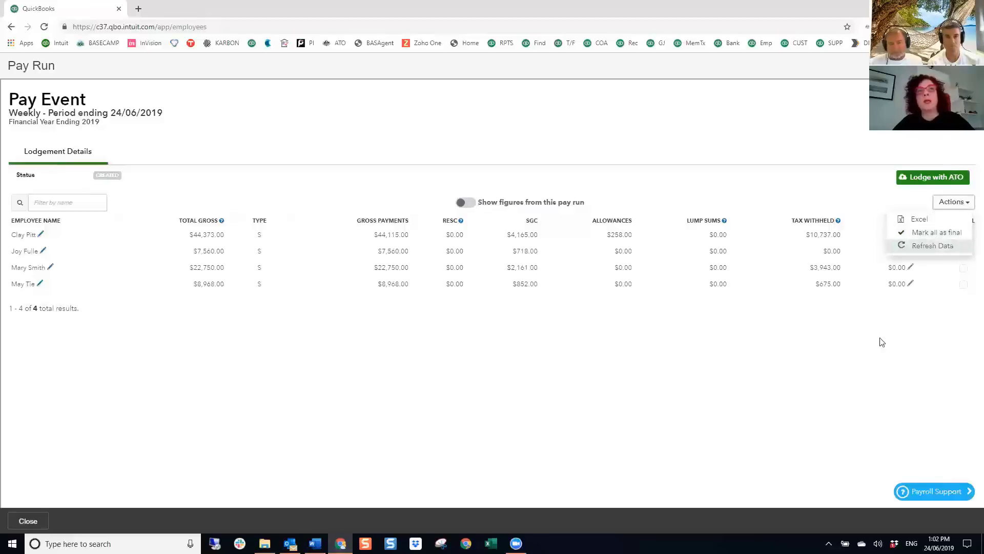
pyautogui.click(895, 352)
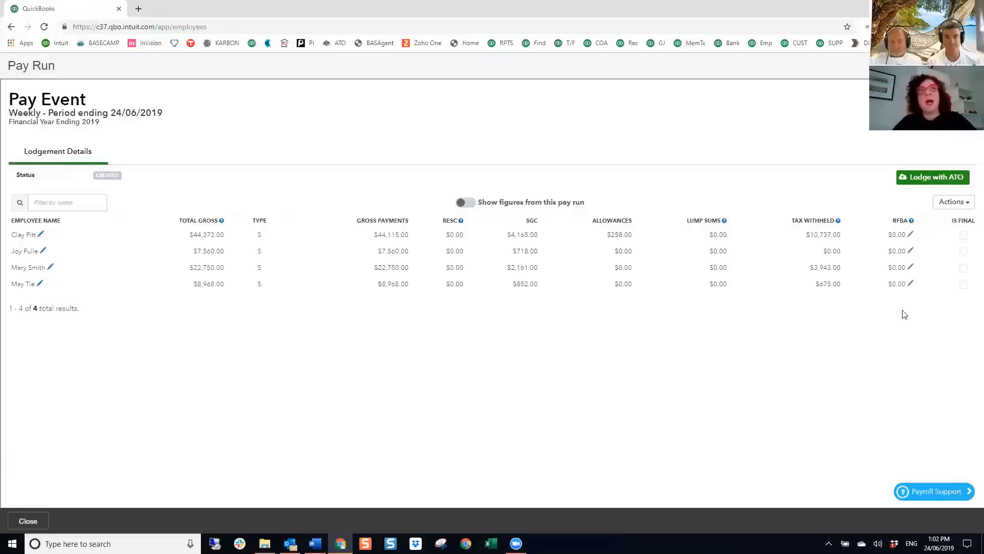
pyautogui.click(923, 182)
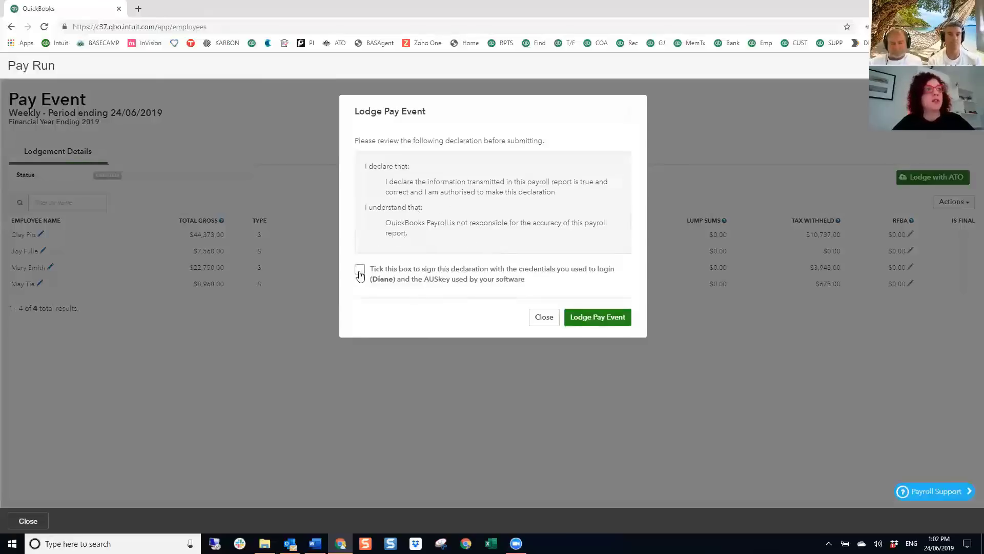
# - Sign the declaration, submit the 24/06/2019 pay event to the ATO, and close the progress window
pyautogui.click(360, 275)
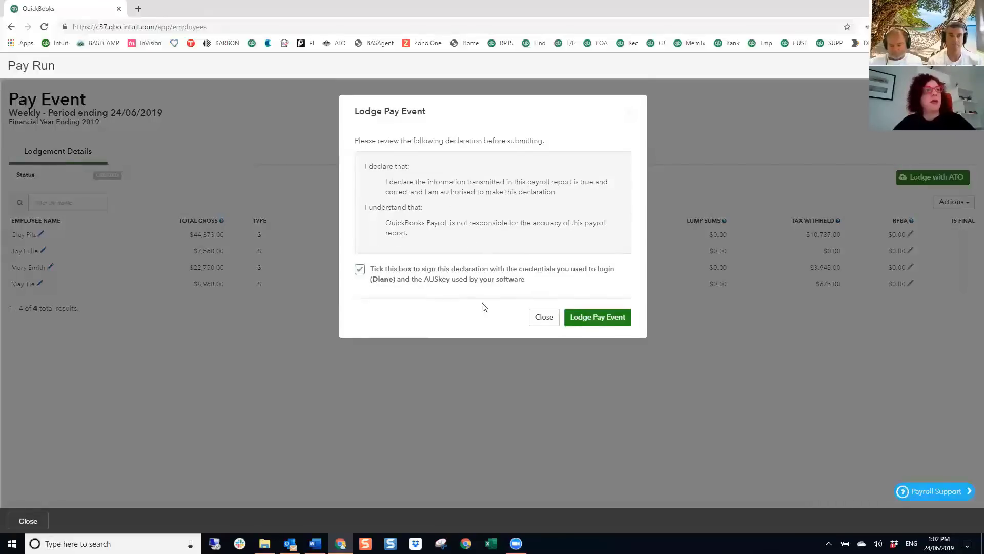
pyautogui.click(587, 320)
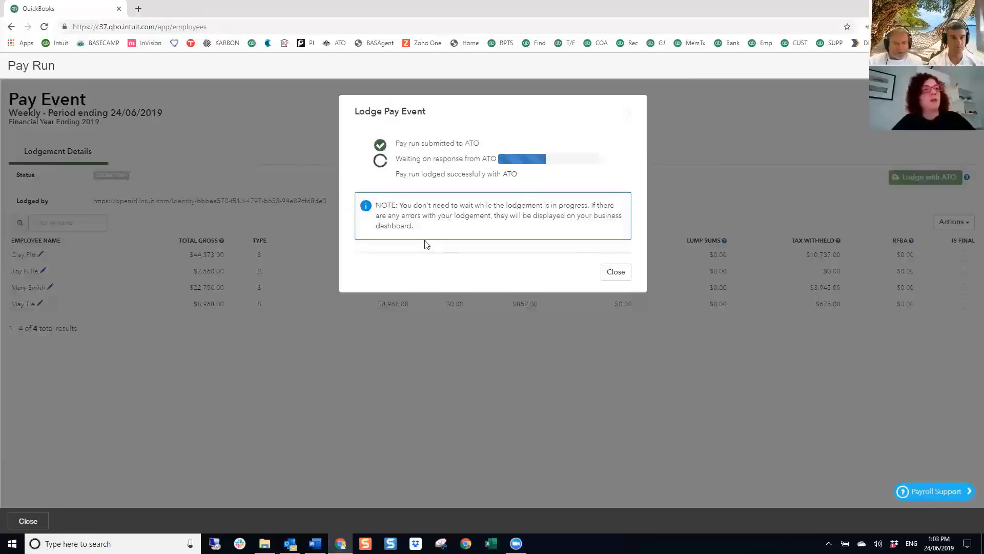
pyautogui.click(619, 274)
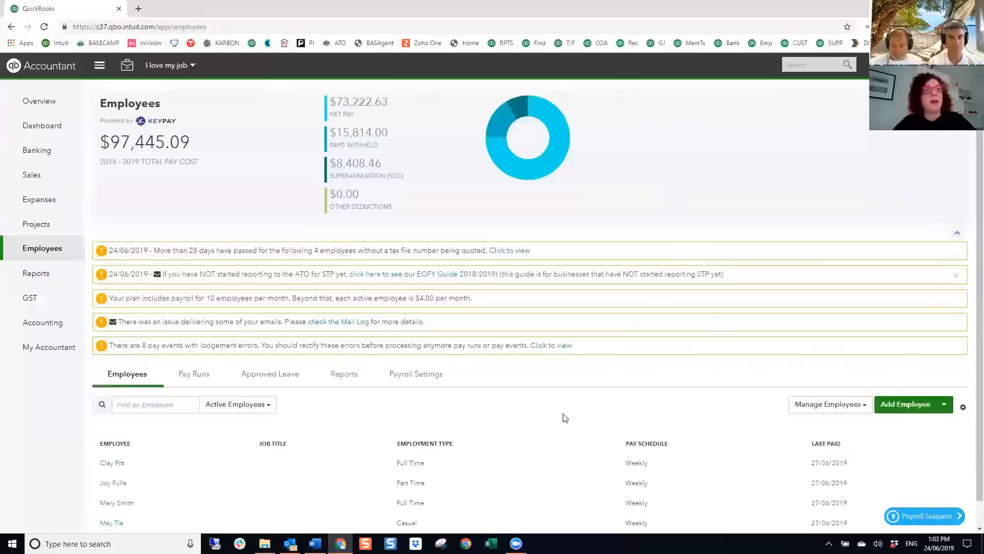
pyautogui.scroll(-1, 562, 418)
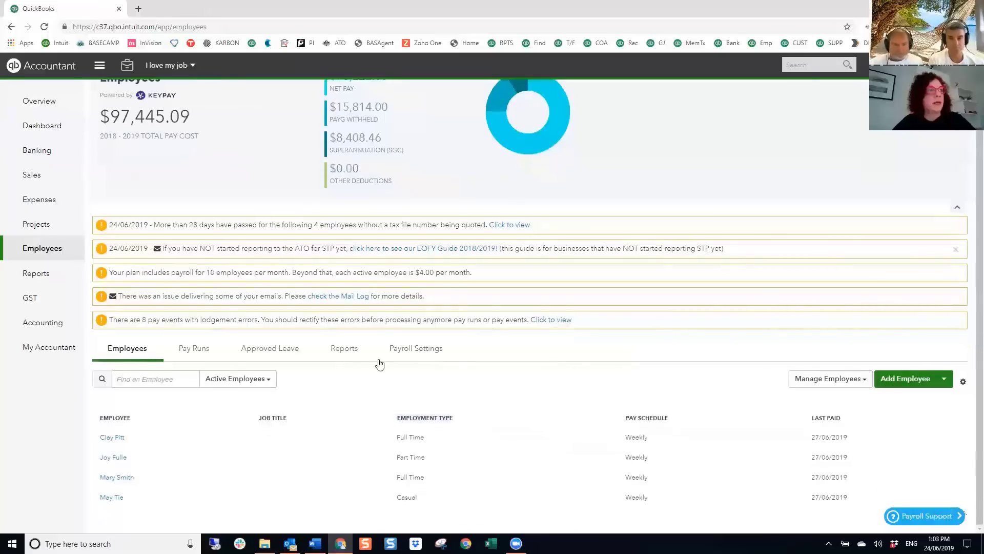
pyautogui.click(215, 356)
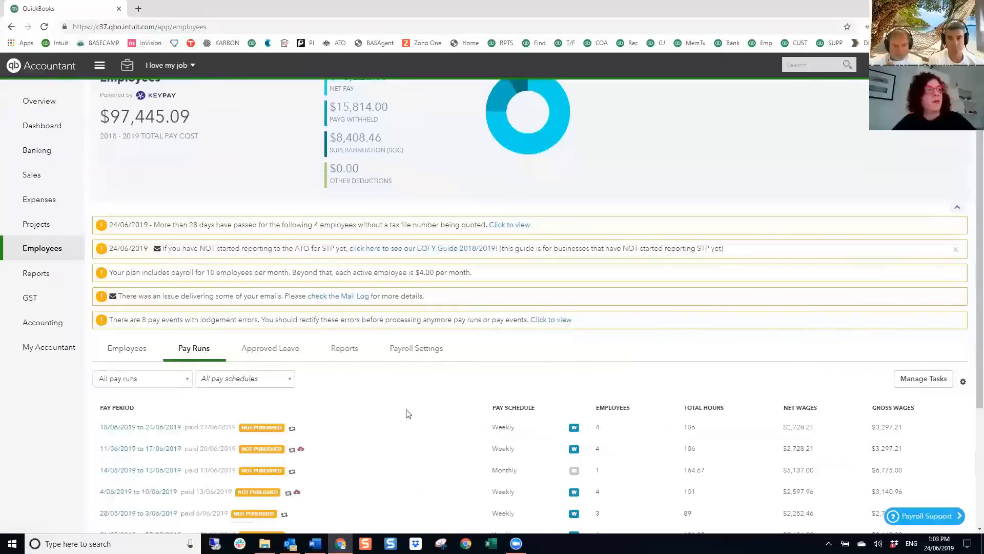
pyautogui.scroll(-3, 391, 330)
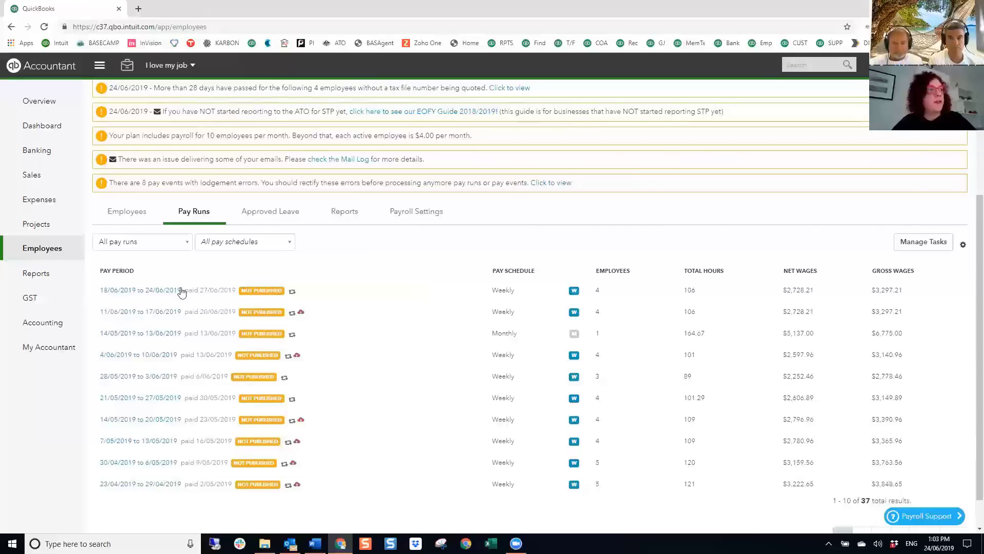
pyautogui.click(140, 291)
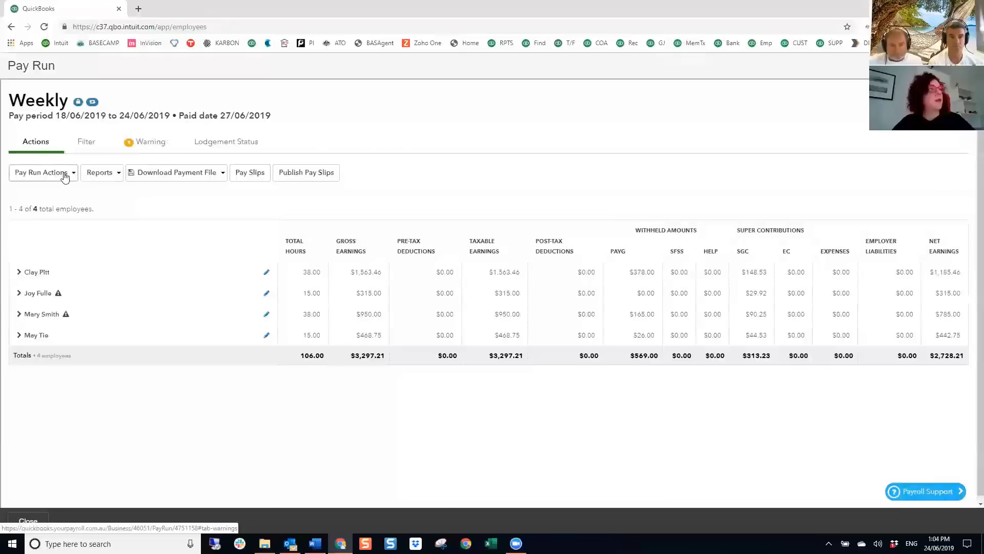
pyautogui.click(62, 174)
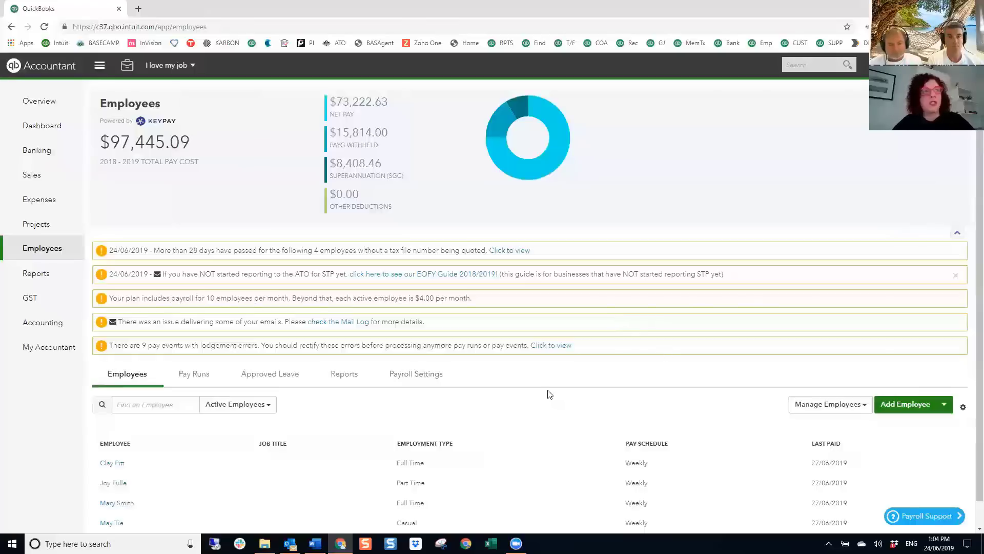
pyautogui.scroll(-1, 549, 393)
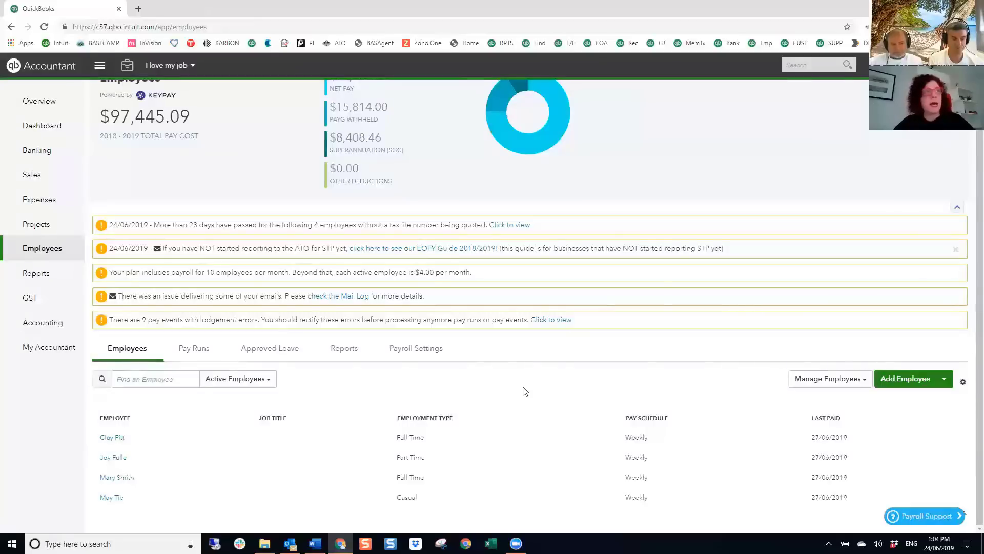
pyautogui.click(406, 351)
pyautogui.click(322, 386)
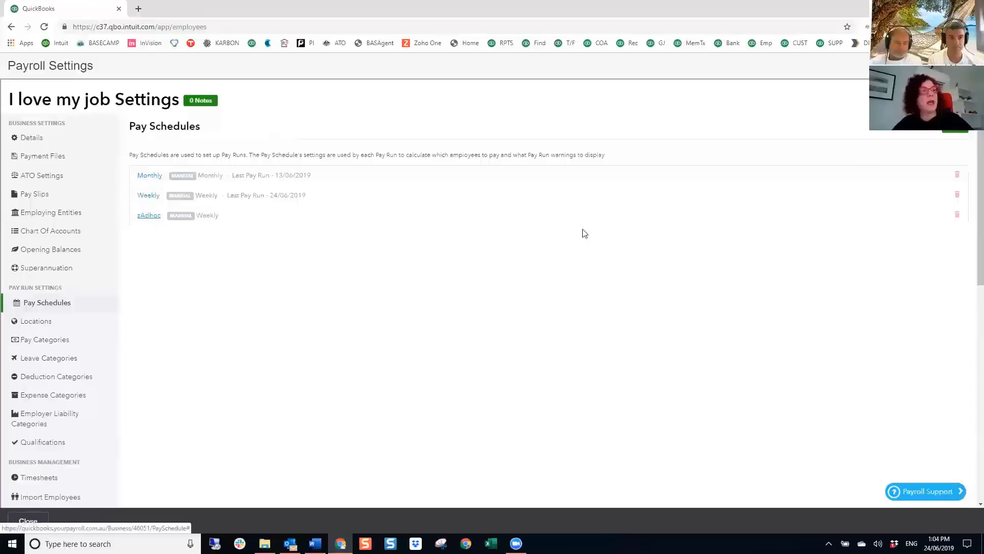
pyautogui.click(968, 65)
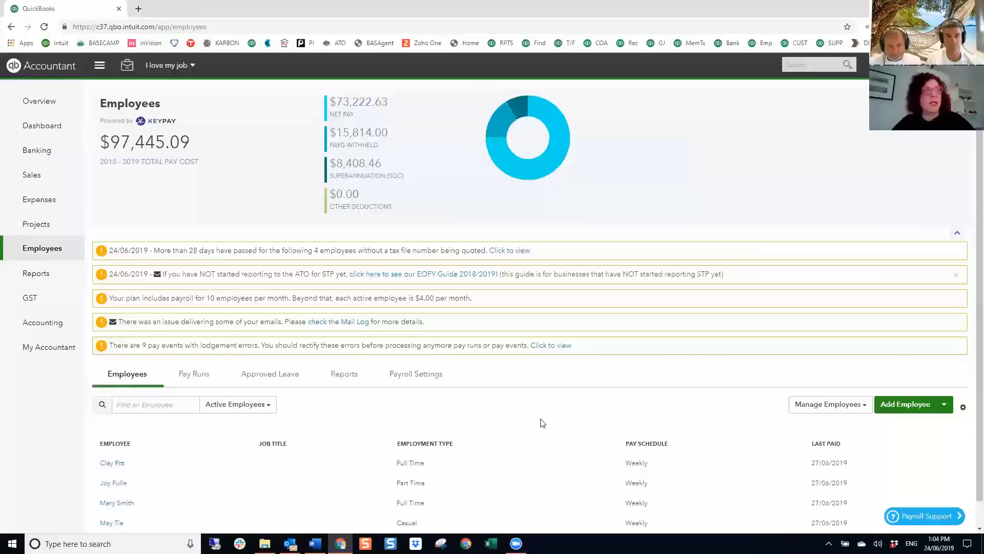
pyautogui.scroll(-1, 551, 406)
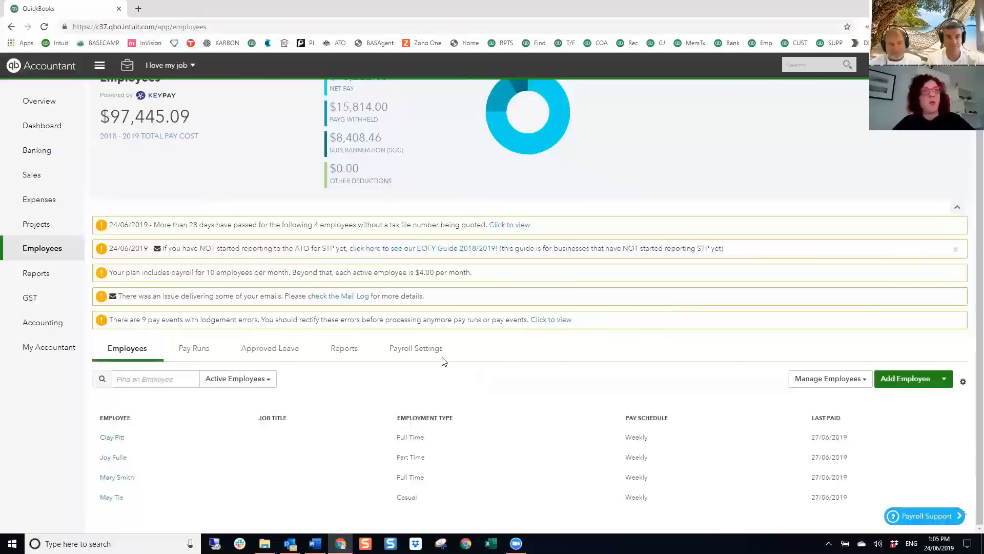
# - Open the Single Touch Payroll report from the payroll reports list
pyautogui.click(415, 351)
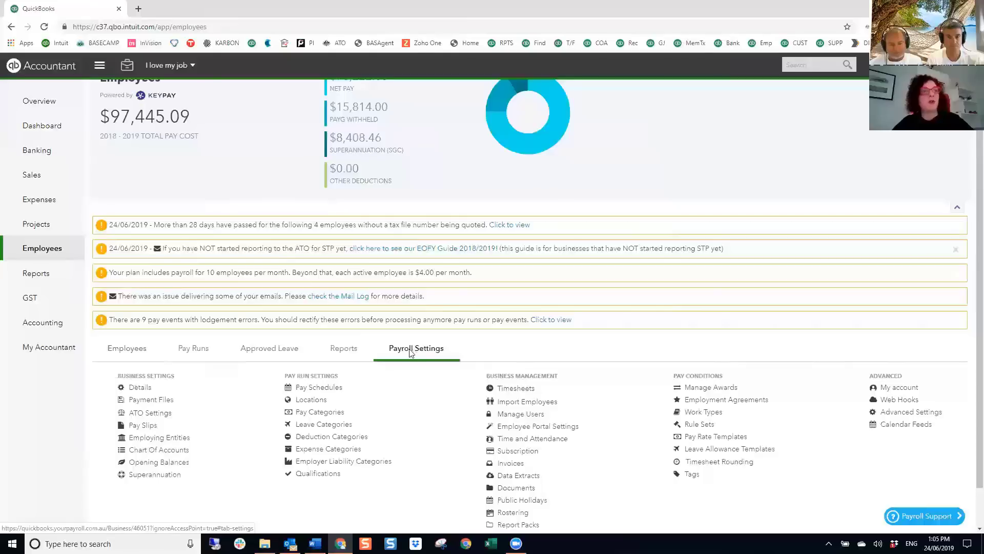
pyautogui.click(343, 350)
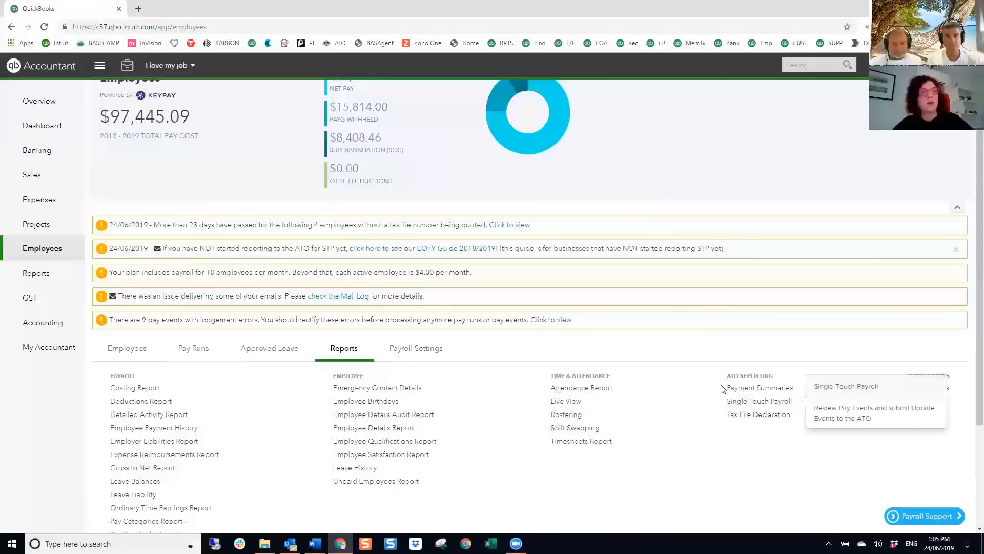
pyautogui.click(788, 404)
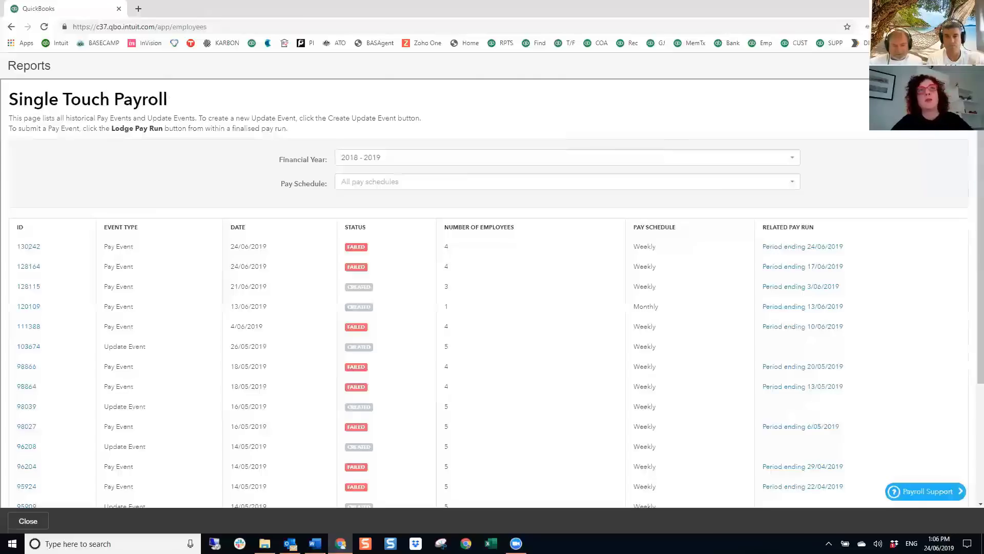
# - Create a Weekly 2018–2019 update event and mark all five employees as final
pyautogui.click(926, 100)
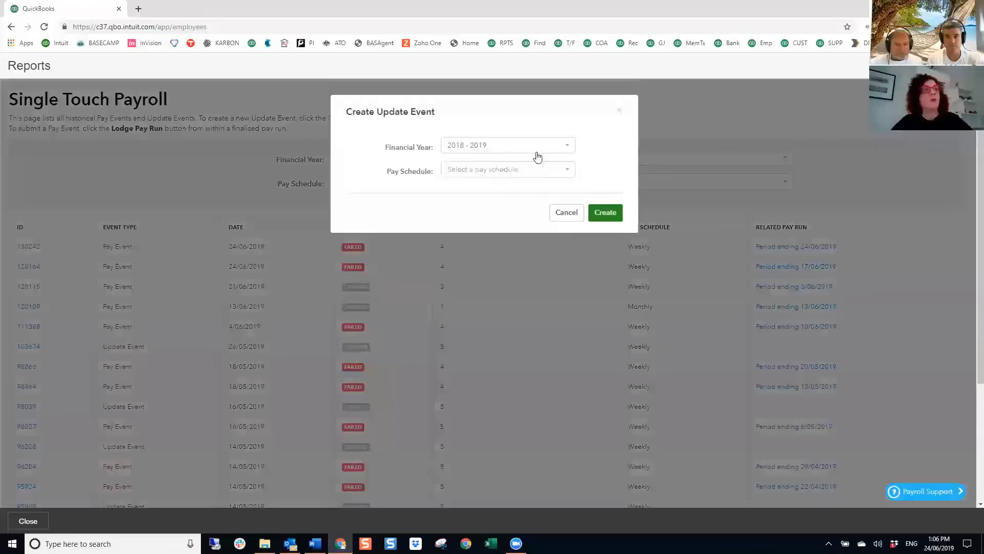
pyautogui.click(523, 175)
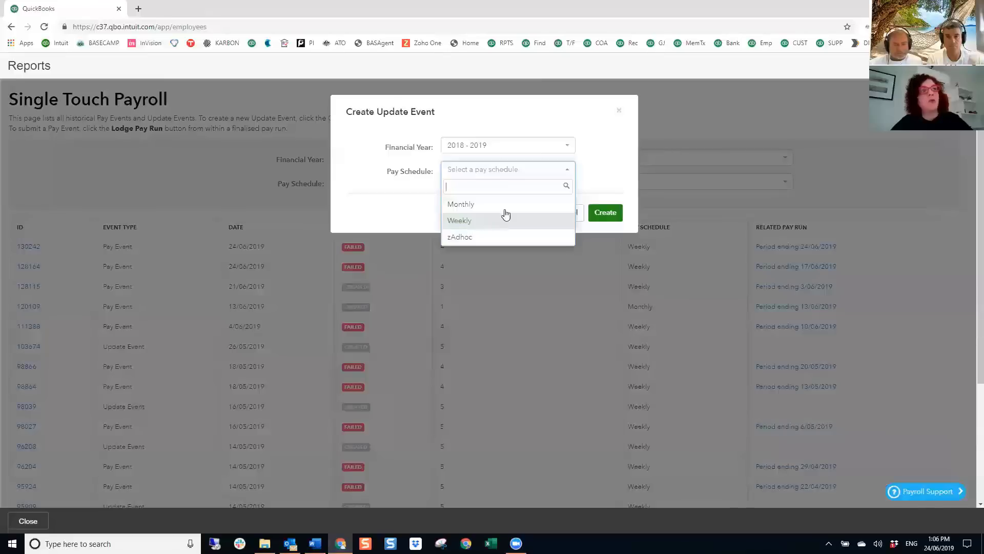
pyautogui.click(471, 221)
pyautogui.click(601, 216)
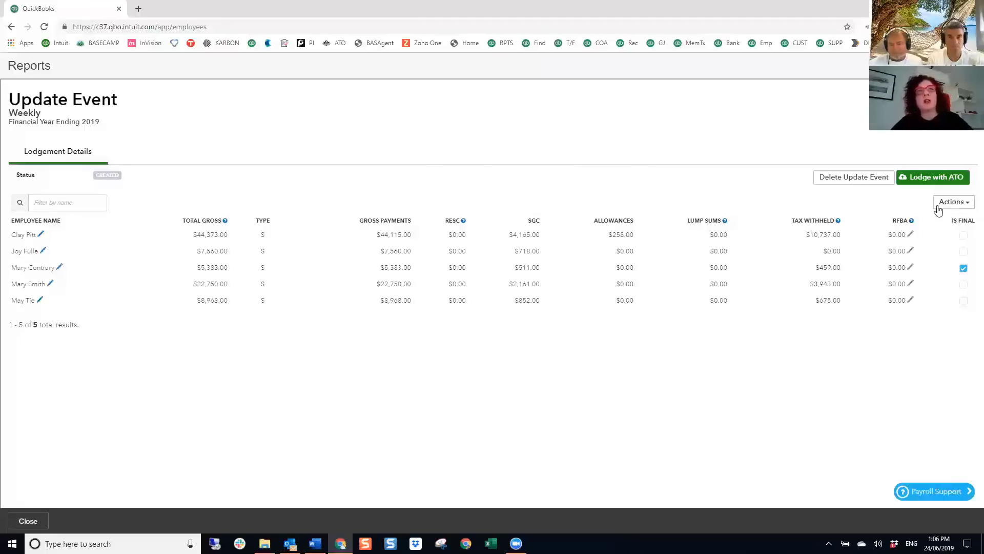
pyautogui.click(951, 202)
pyautogui.click(924, 232)
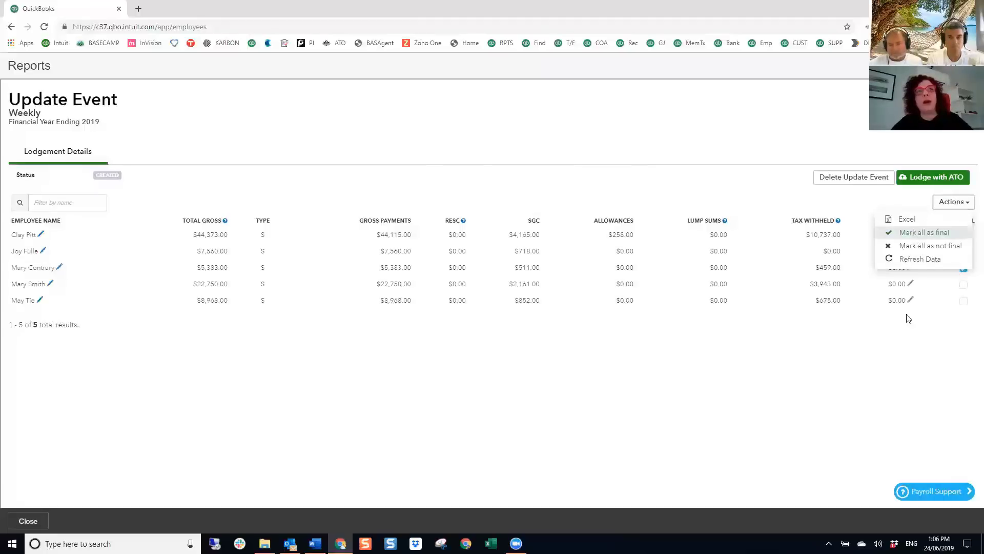
pyautogui.click(611, 225)
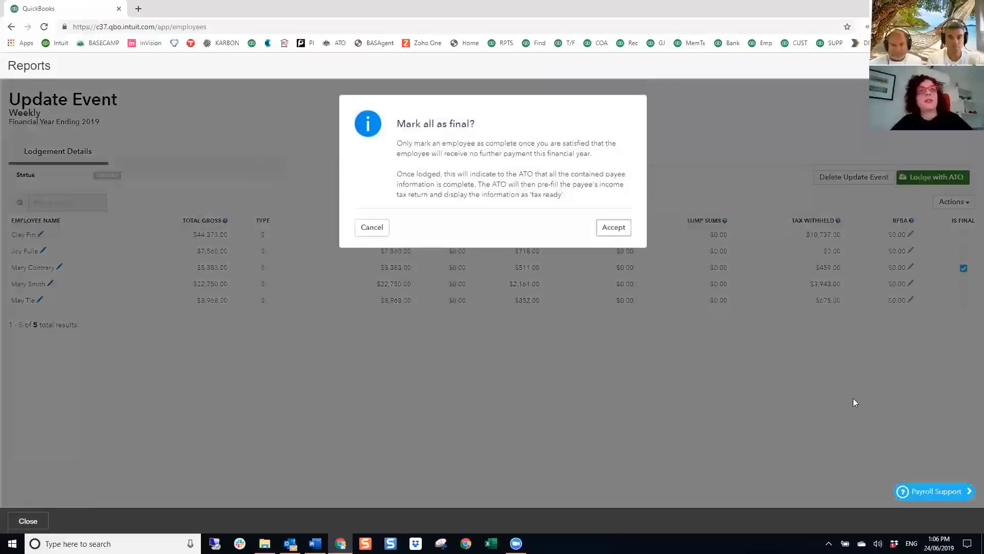
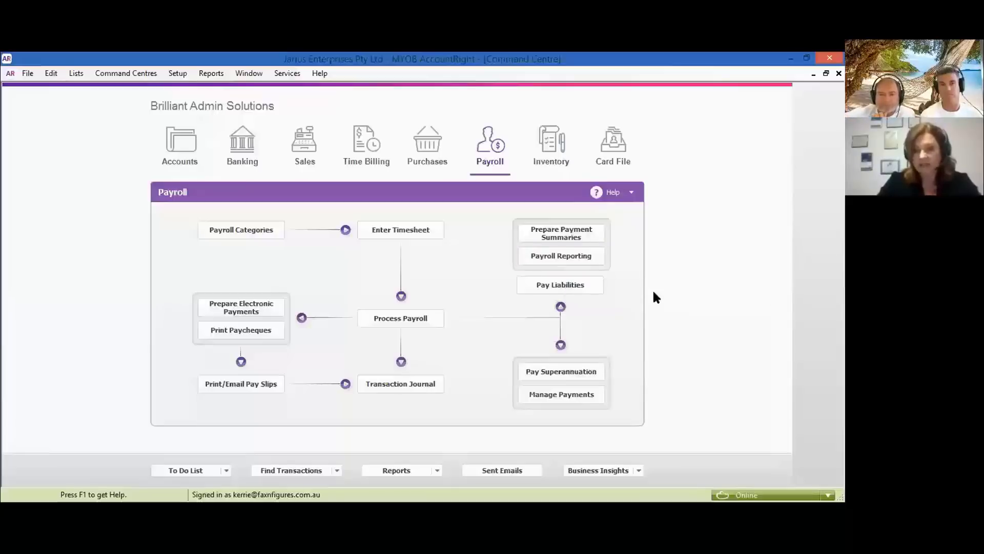
# - Enter ABN Branch 001 in the Company Information reported to the ATO and save it
pyautogui.click(586, 259)
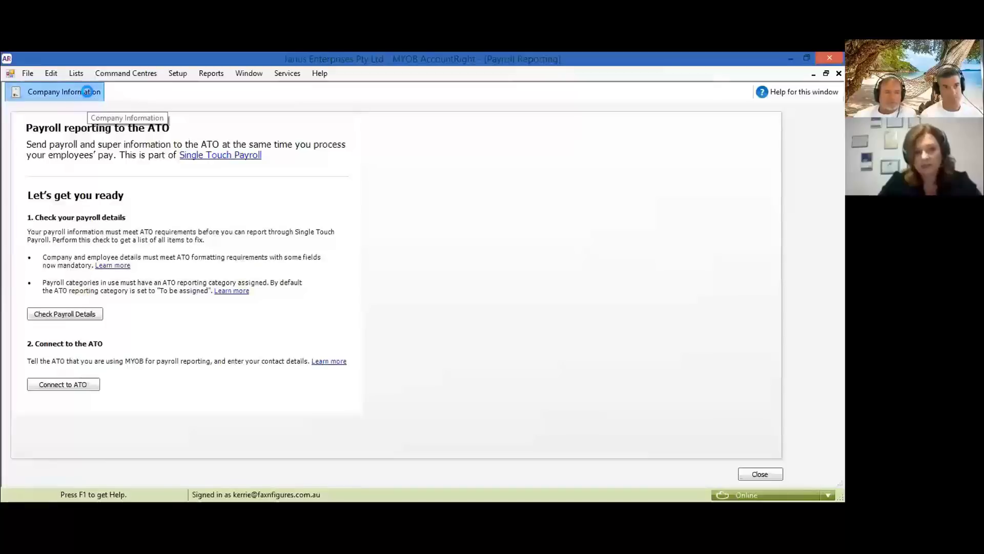
pyautogui.click(87, 91)
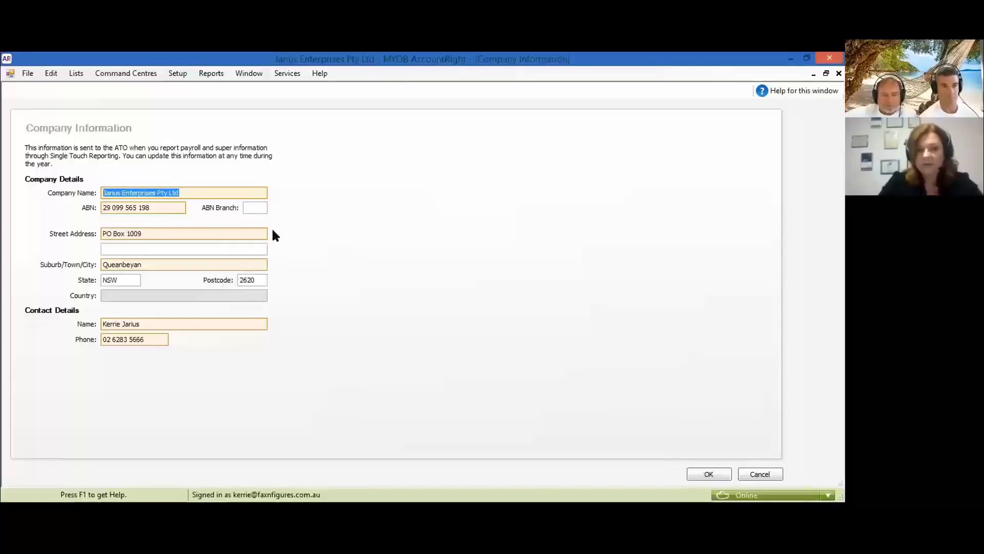
pyautogui.click(263, 212)
pyautogui.write('001')
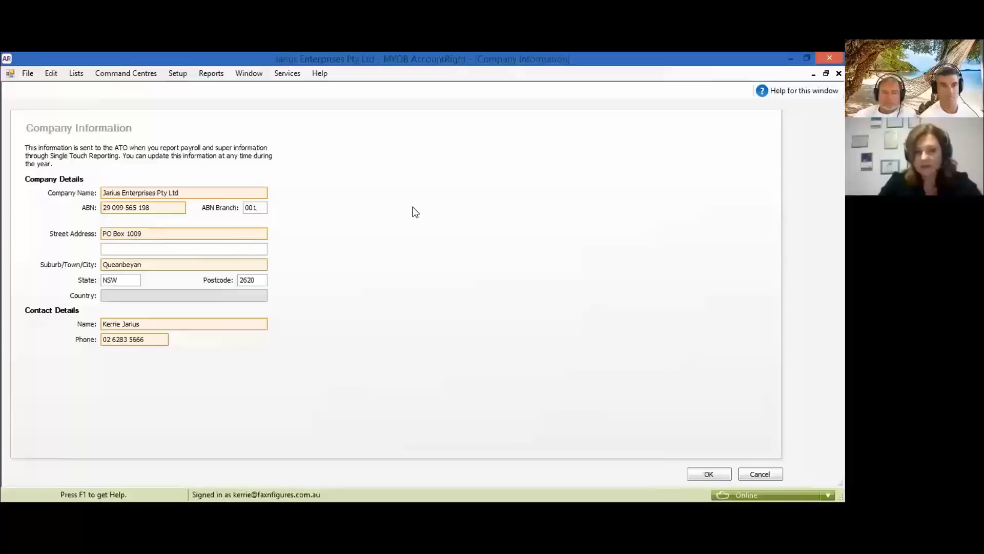
pyautogui.click(709, 474)
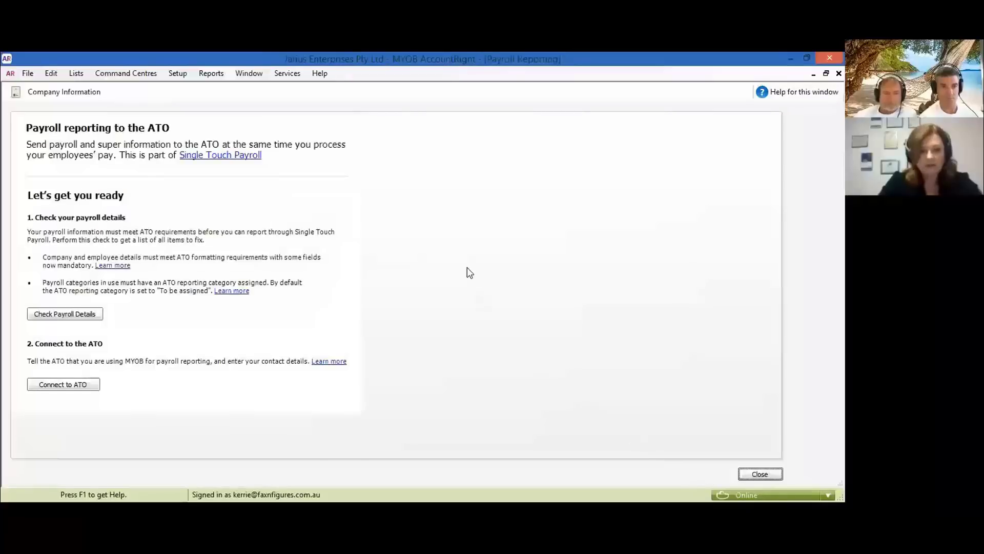
# - Run the payroll details check, review the four flagged items, and close payroll reporting
pyautogui.click(88, 318)
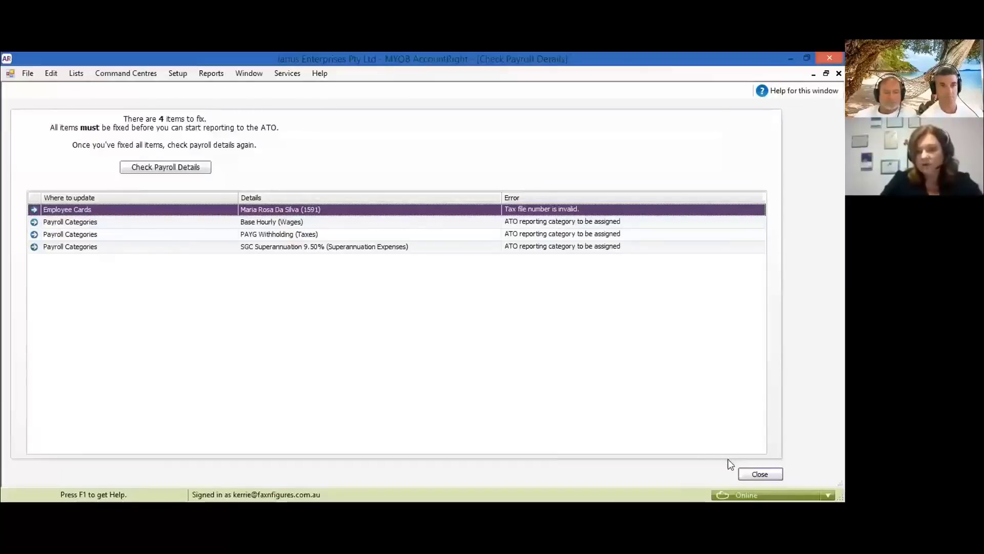
pyautogui.click(760, 475)
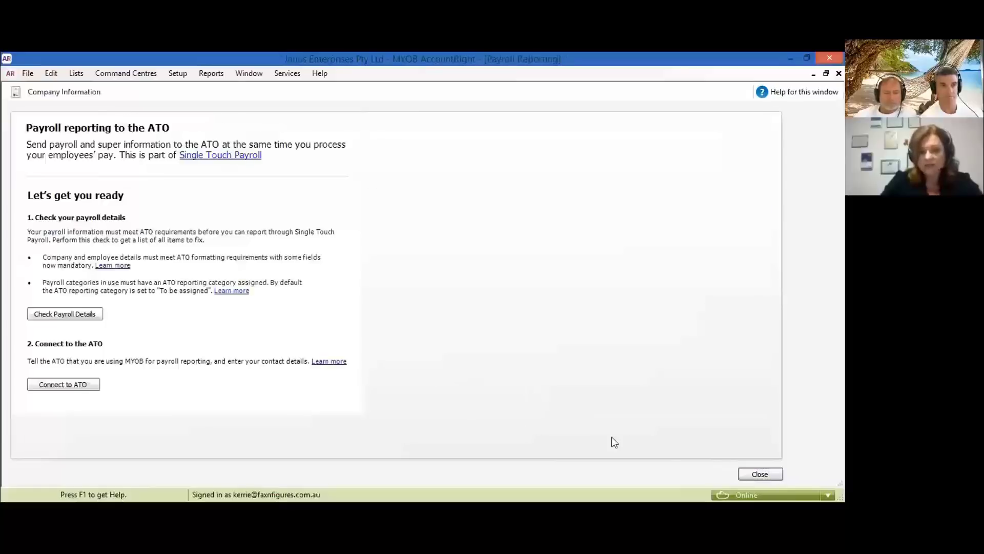
pyautogui.click(749, 475)
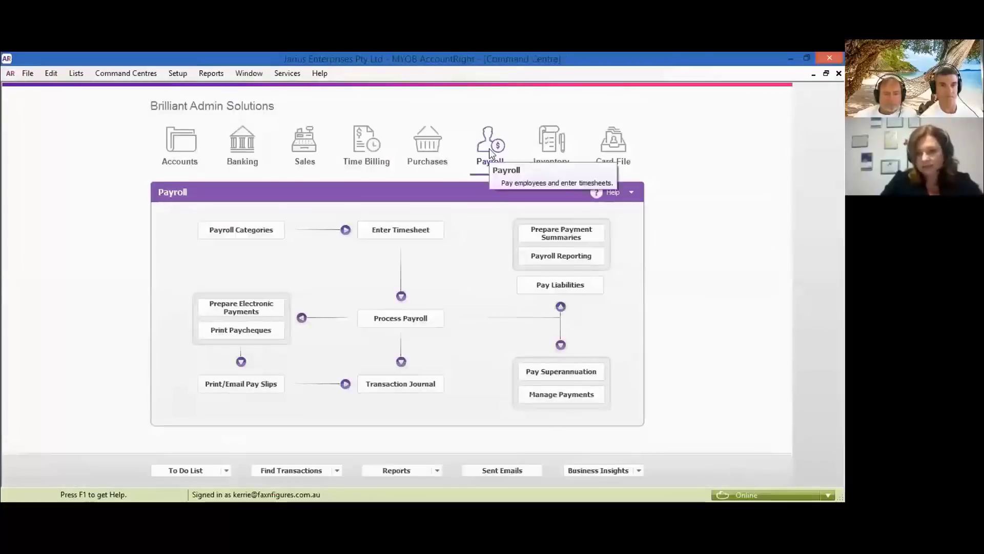
# - In Payroll Categories, set the Advance wage category's ATO reporting category to Gross Payments
pyautogui.click(259, 230)
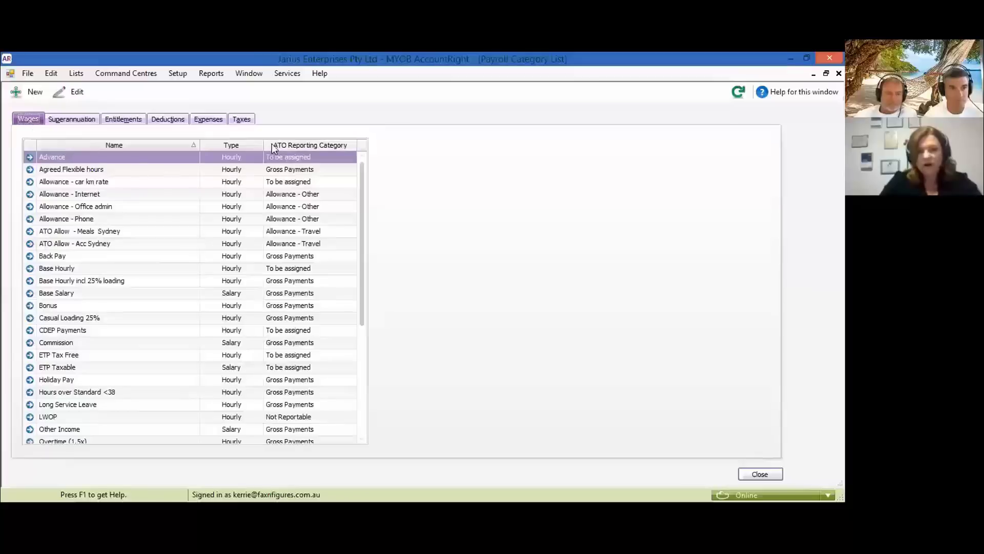
pyautogui.click(365, 432)
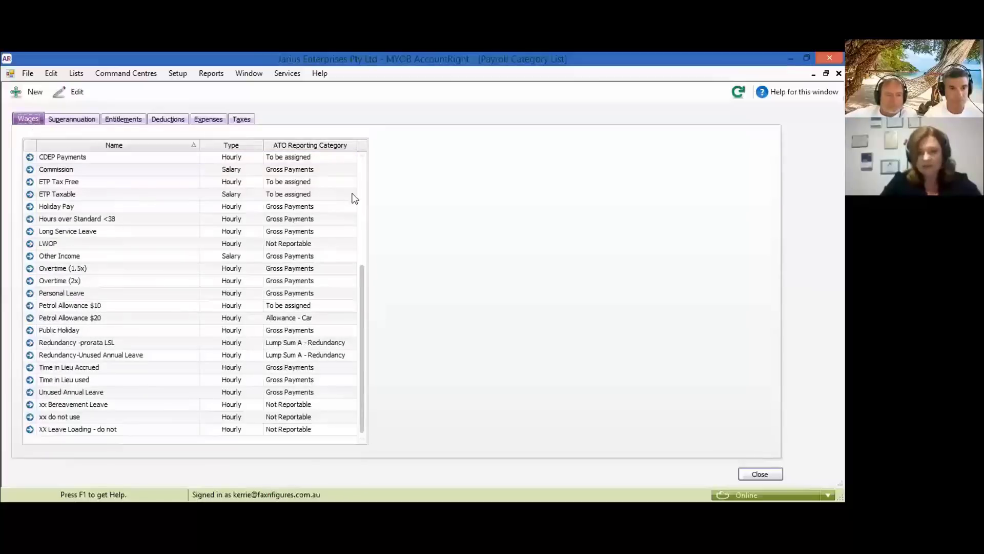
pyautogui.press('Home')
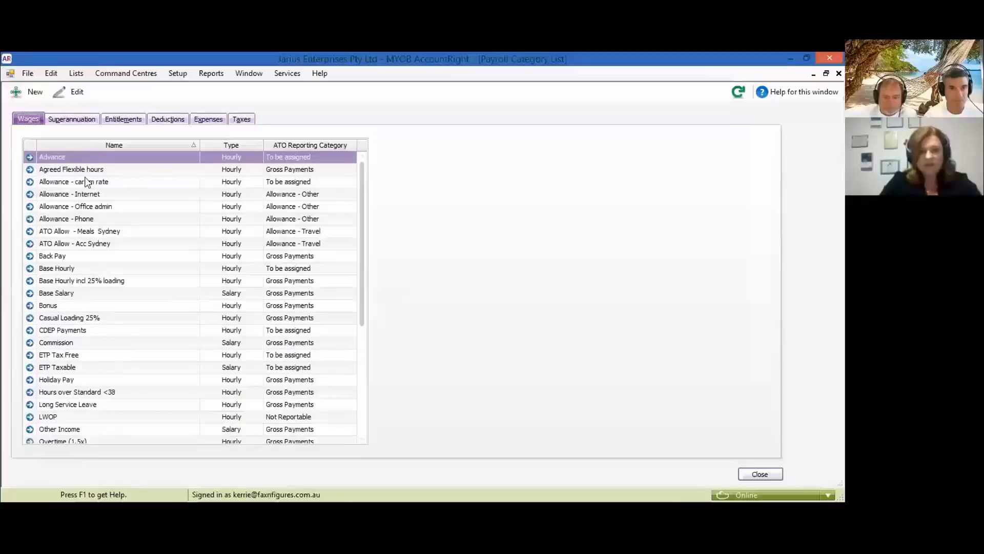
pyautogui.click(33, 159)
pyautogui.click(30, 157)
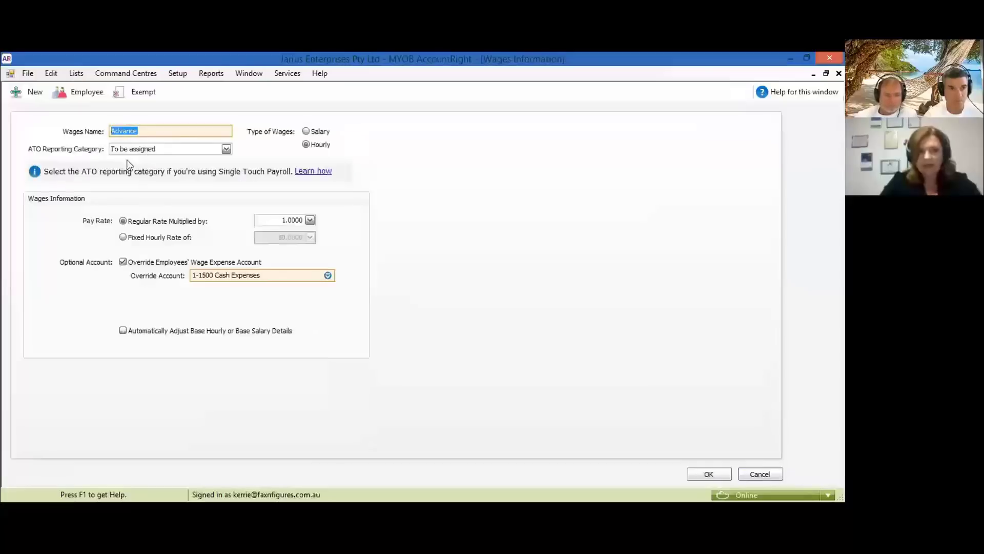
pyautogui.click(227, 149)
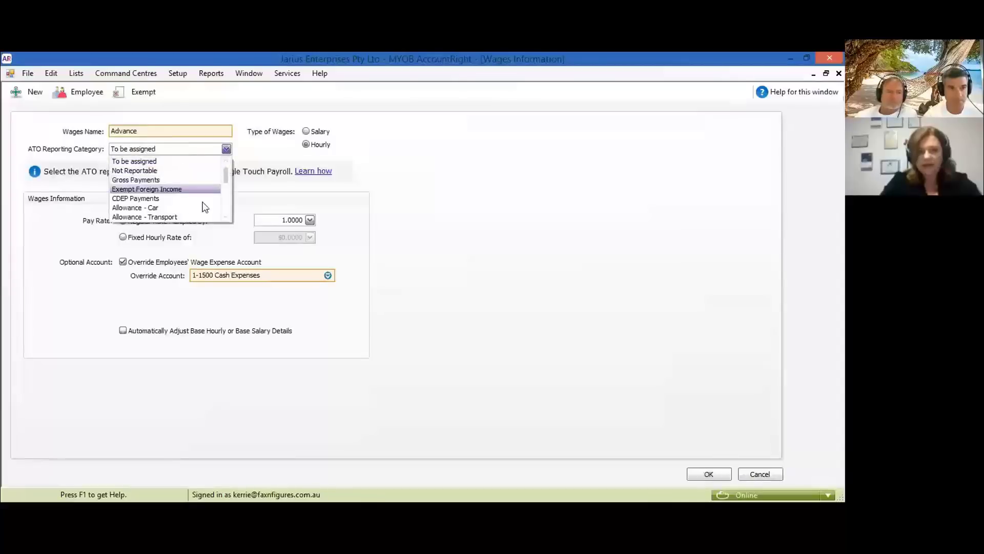
pyautogui.click(227, 217)
pyautogui.scroll(-9, 227, 218)
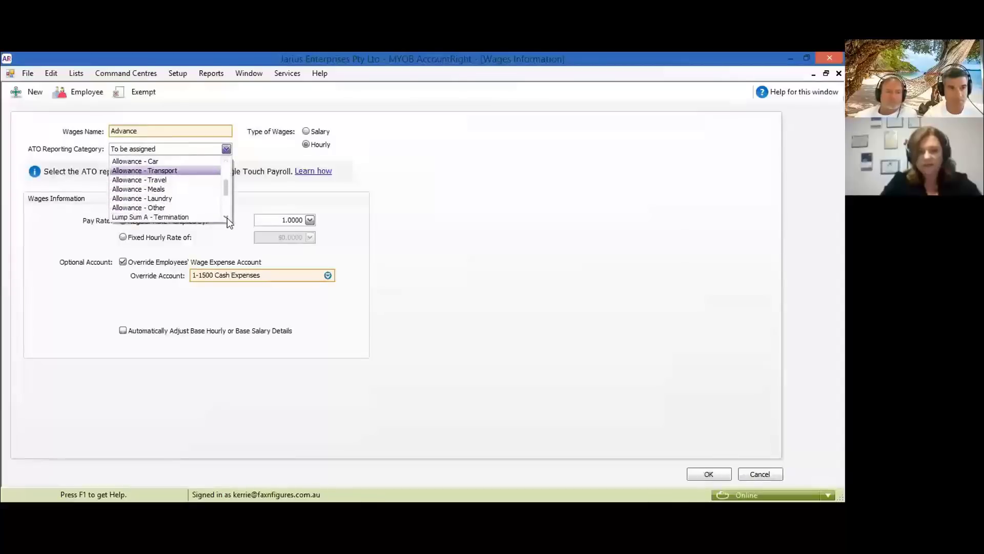
pyautogui.scroll(-1, 229, 221)
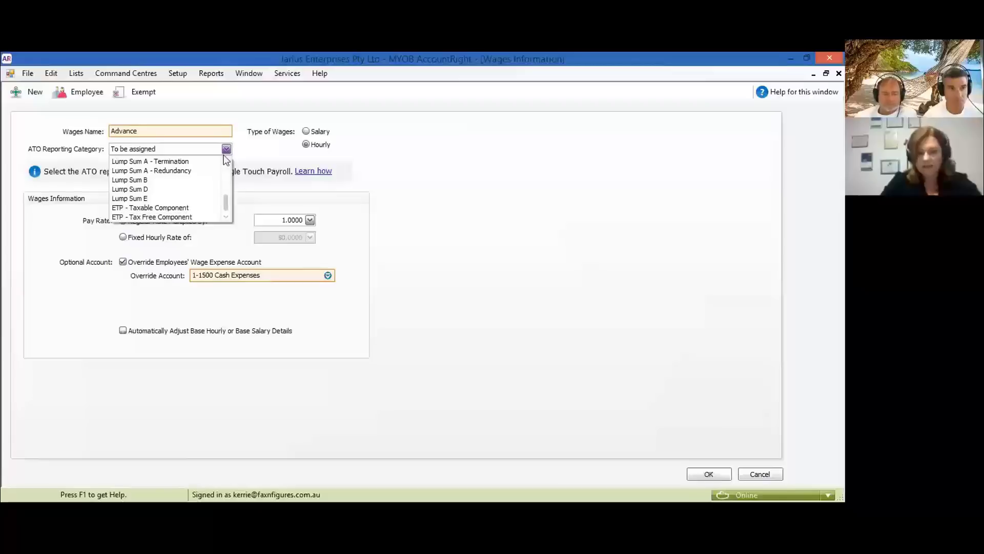
pyautogui.scroll(11, 228, 163)
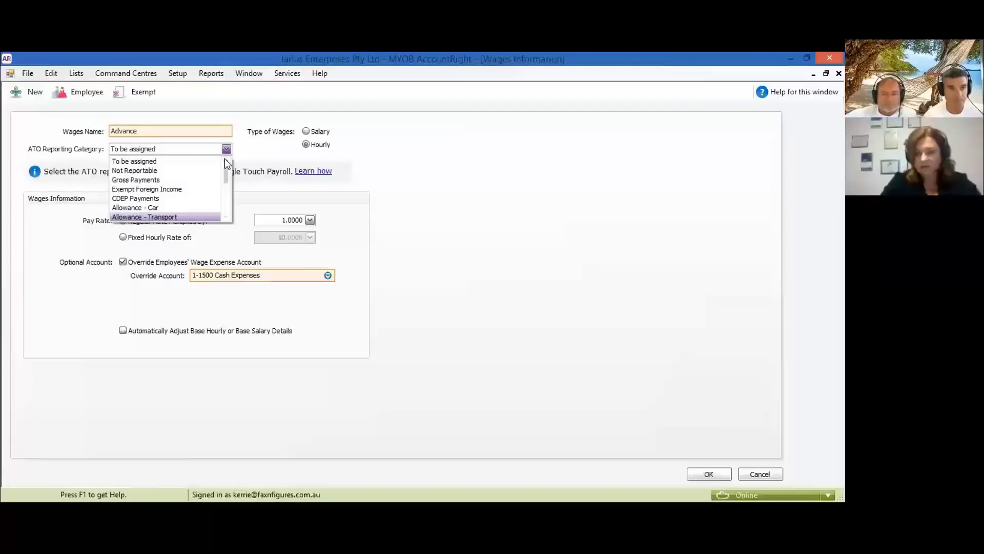
pyautogui.click(184, 183)
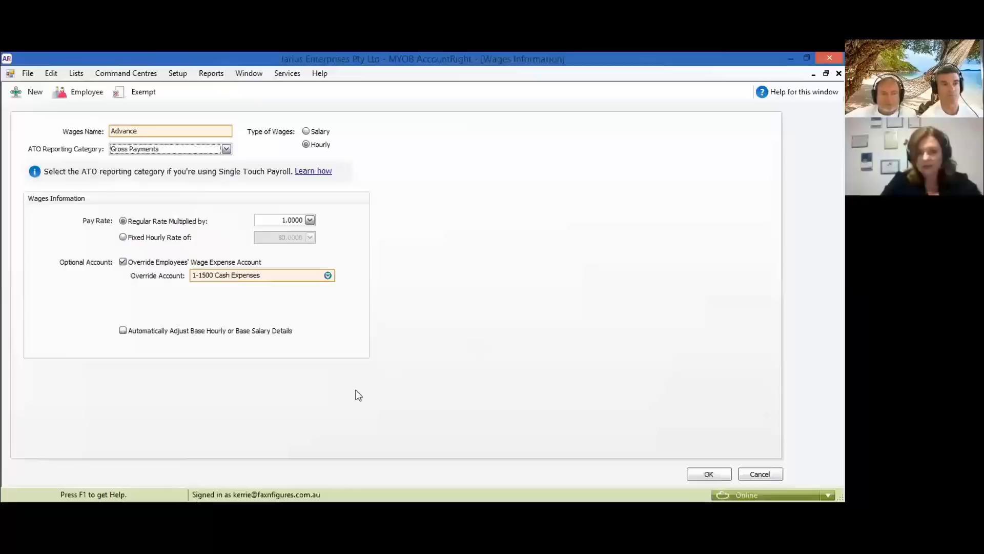
pyautogui.click(703, 474)
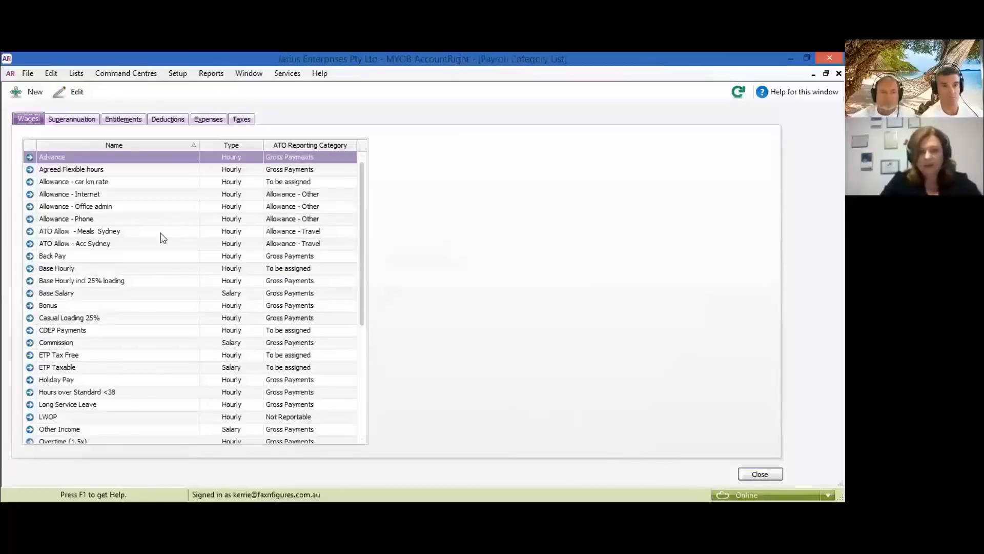
# - Set Allowance - car km rate's ATO reporting category to Allowance - Car and save
pyautogui.click(30, 183)
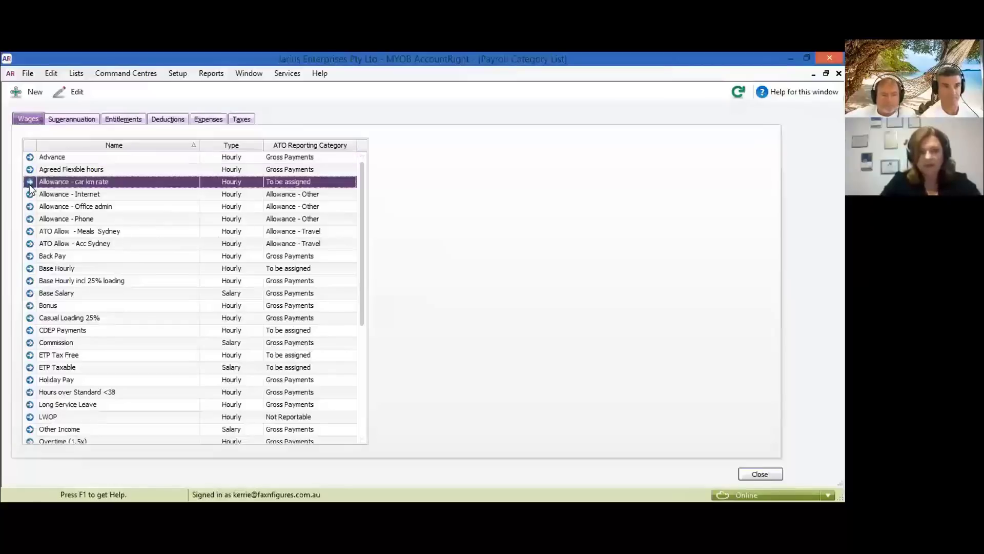
pyautogui.click(30, 182)
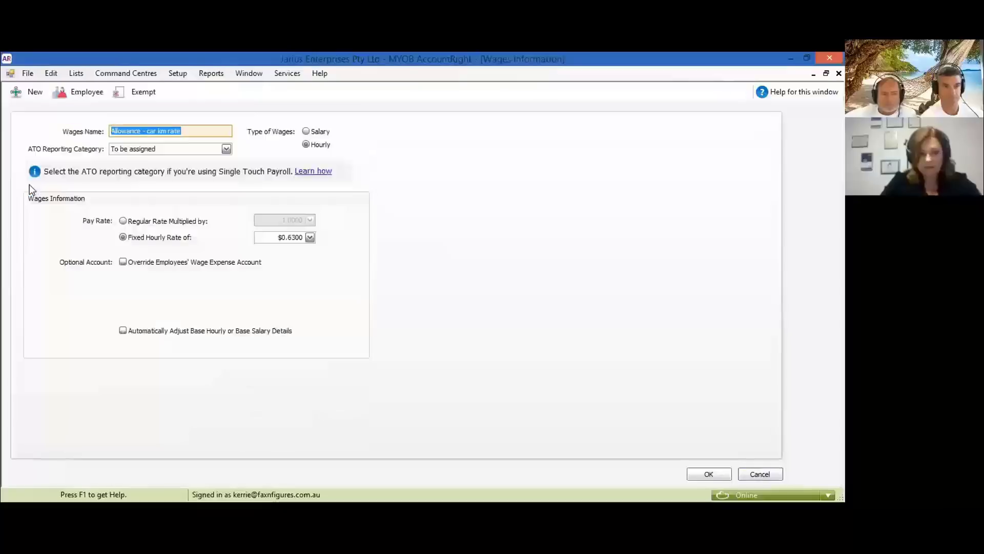
pyautogui.click(226, 149)
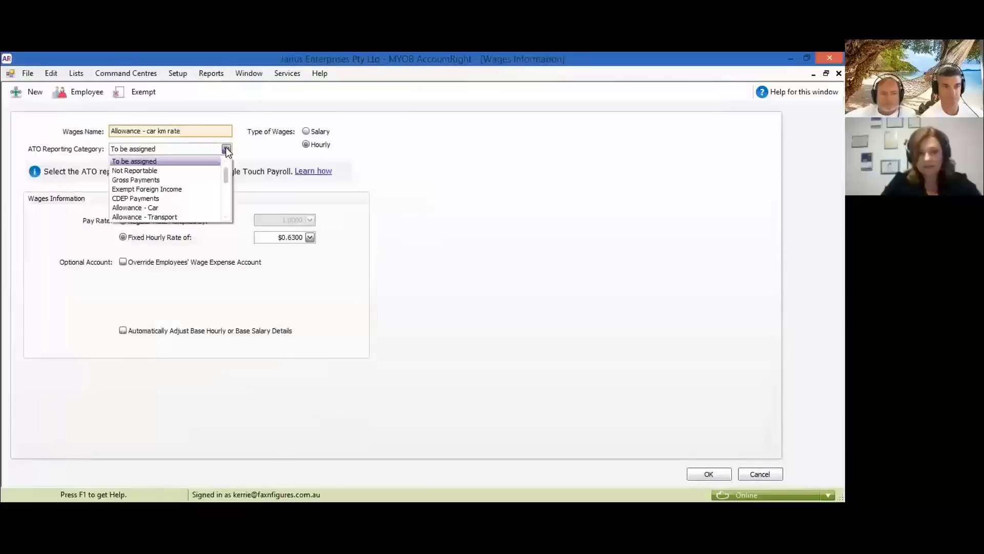
pyautogui.scroll(-1, 171, 186)
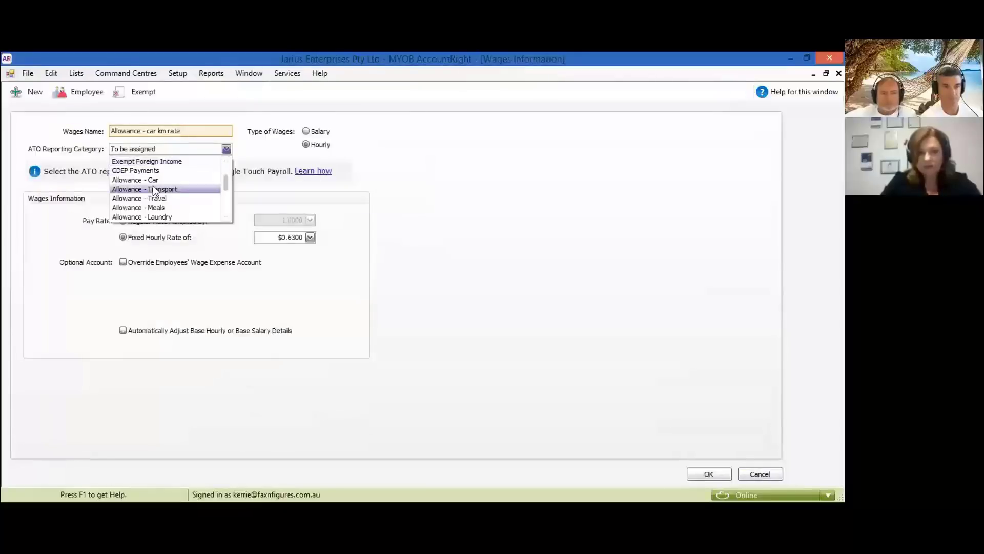
pyautogui.click(153, 182)
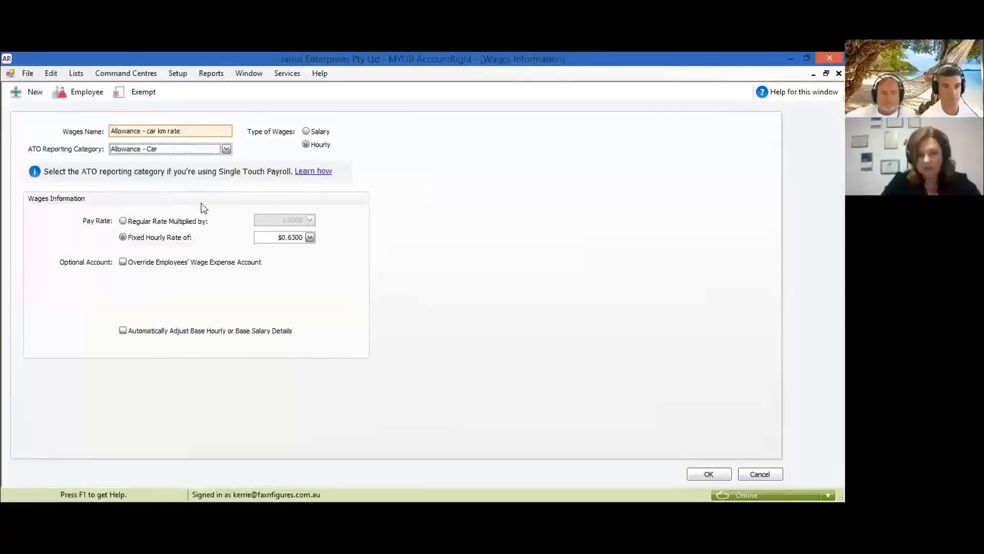
pyautogui.click(698, 476)
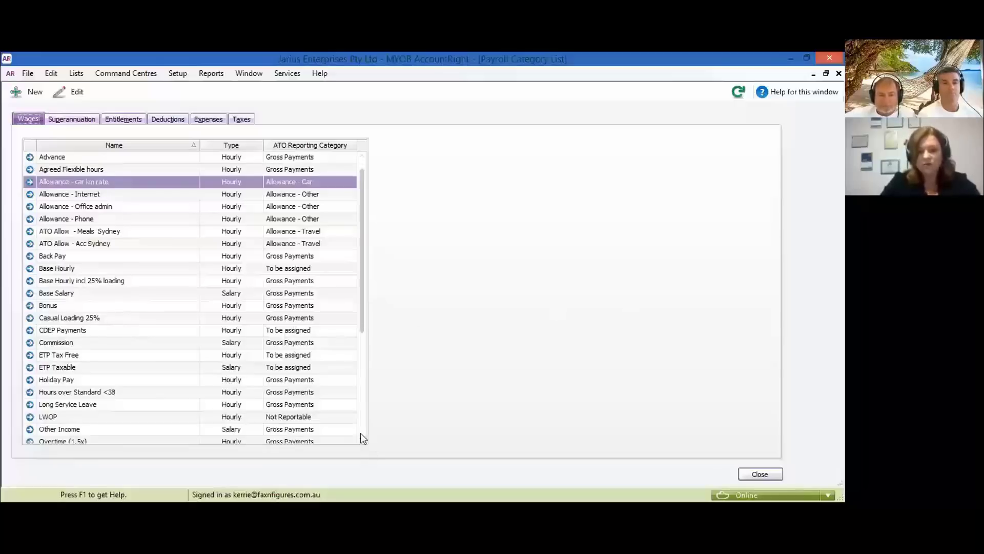
pyautogui.scroll(-5, 363, 437)
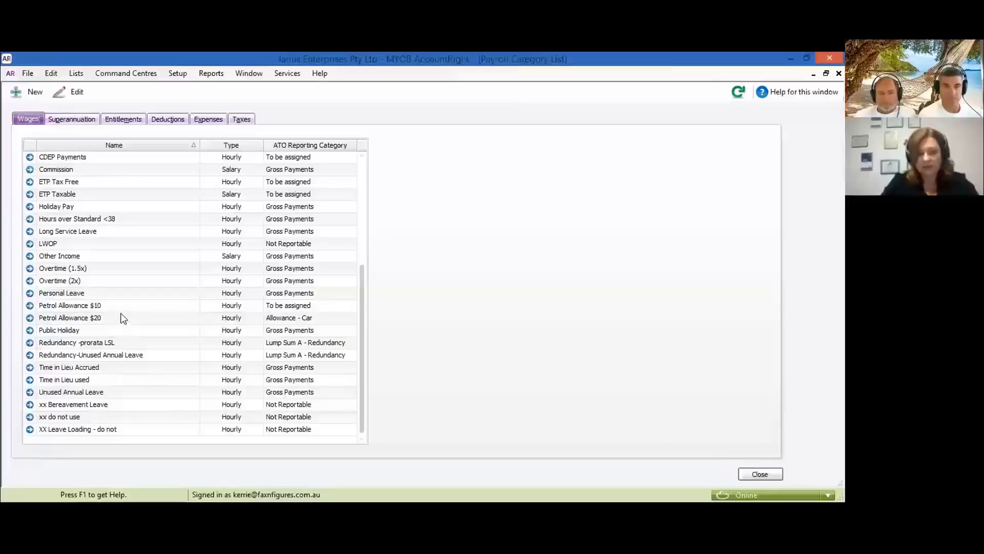
pyautogui.scroll(5, 365, 157)
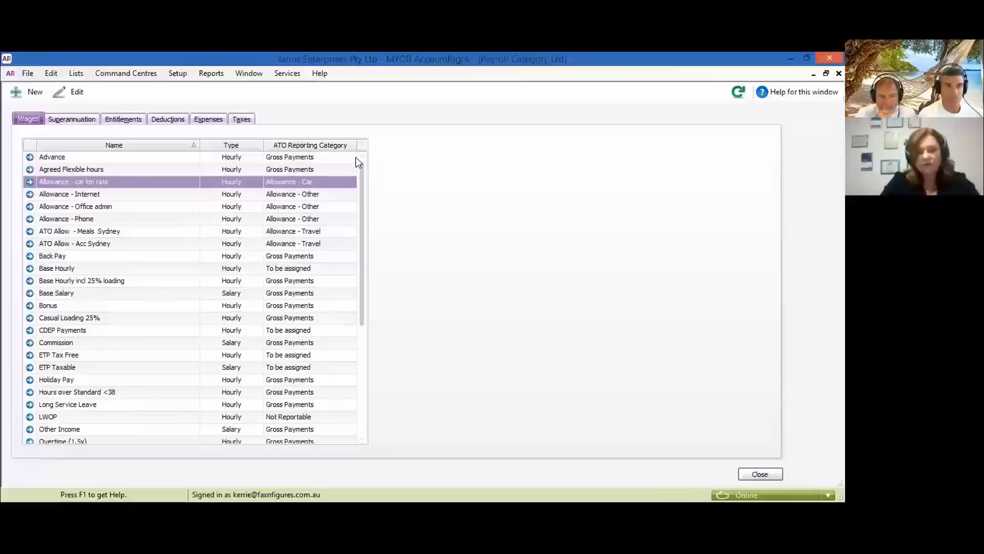
# - Set the Base Hourly wage category's ATO reporting category to Gross Payments and save
pyautogui.click(30, 269)
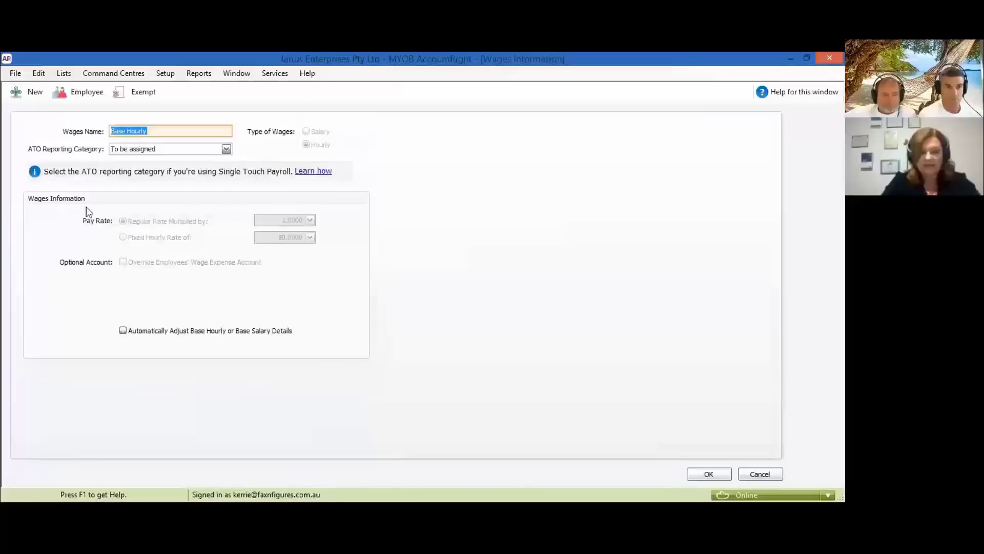
pyautogui.click(132, 150)
pyautogui.click(135, 178)
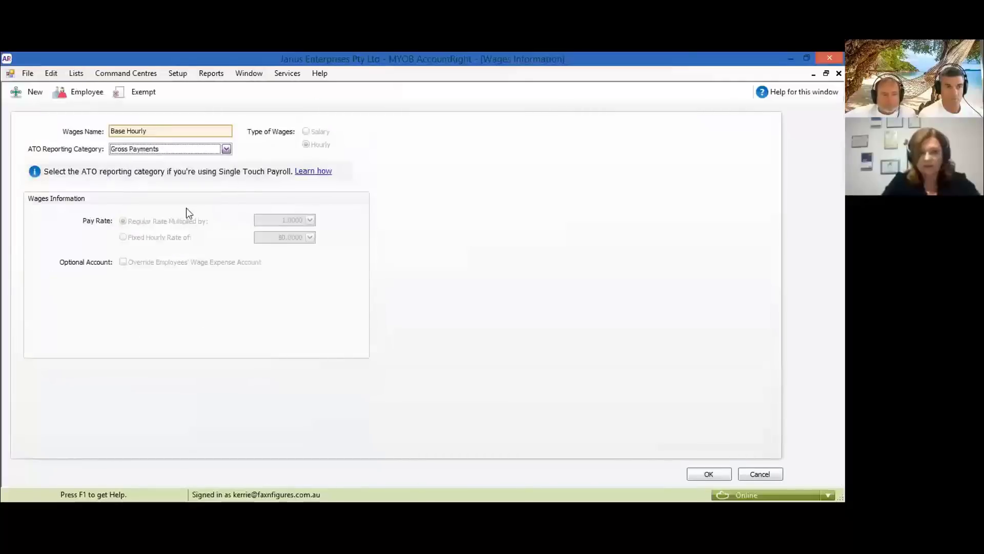
pyautogui.click(710, 473)
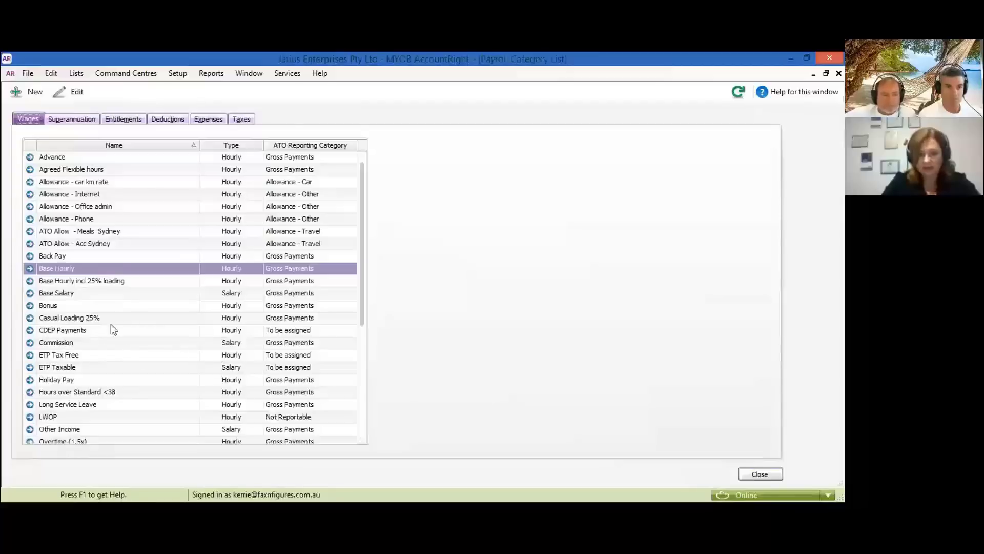
# - Set the CDEP Payments wage category to report as CDEP Payments and save
pyautogui.scroll(-1, 114, 329)
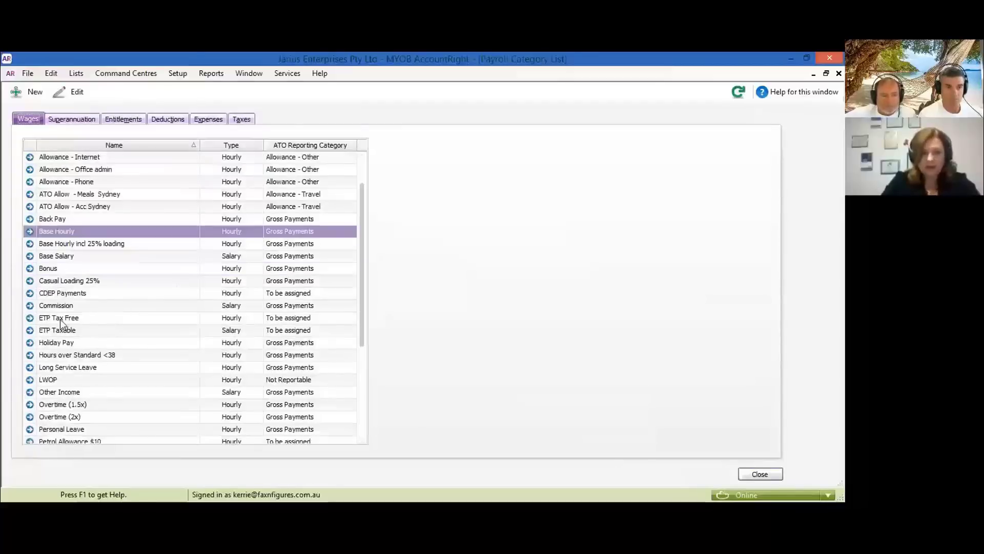
pyautogui.click(30, 294)
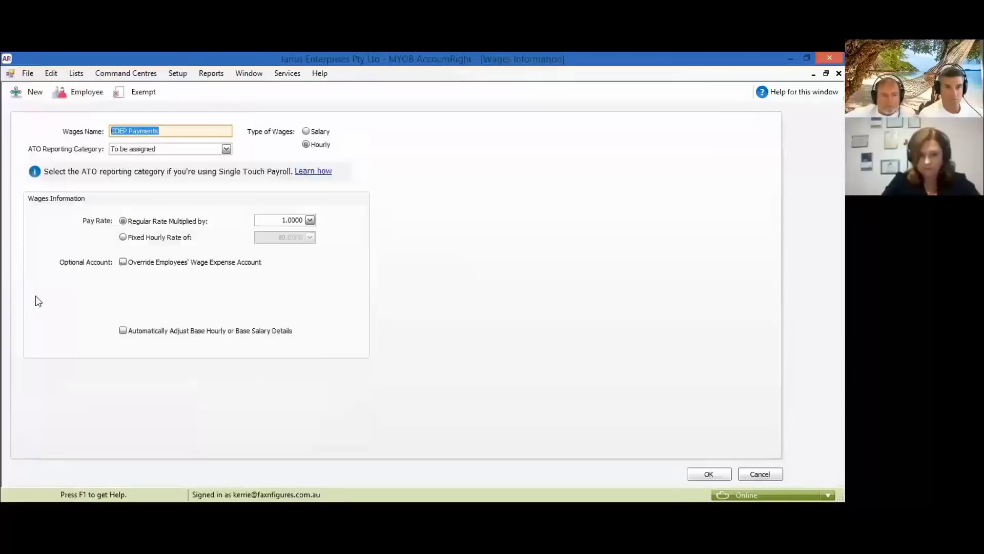
pyautogui.click(188, 149)
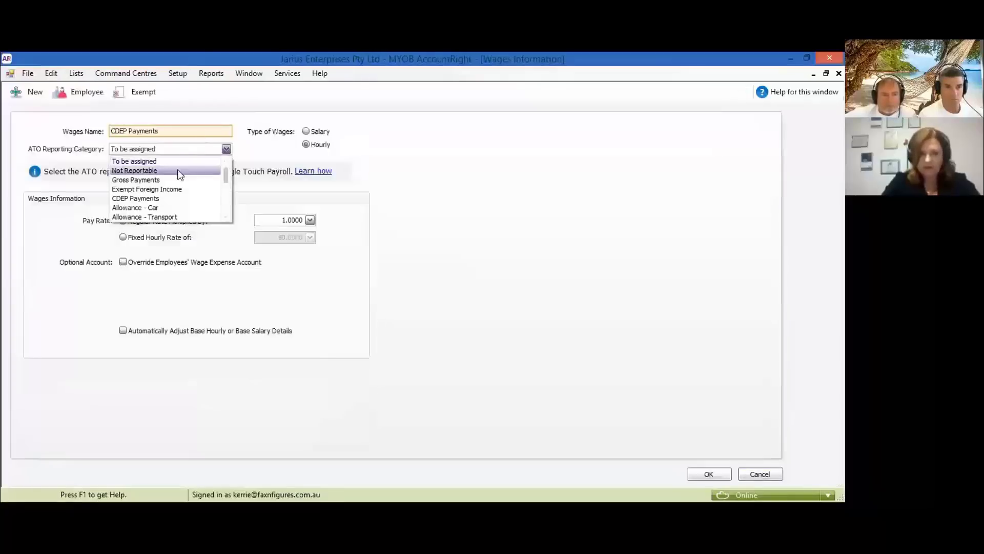
pyautogui.click(150, 198)
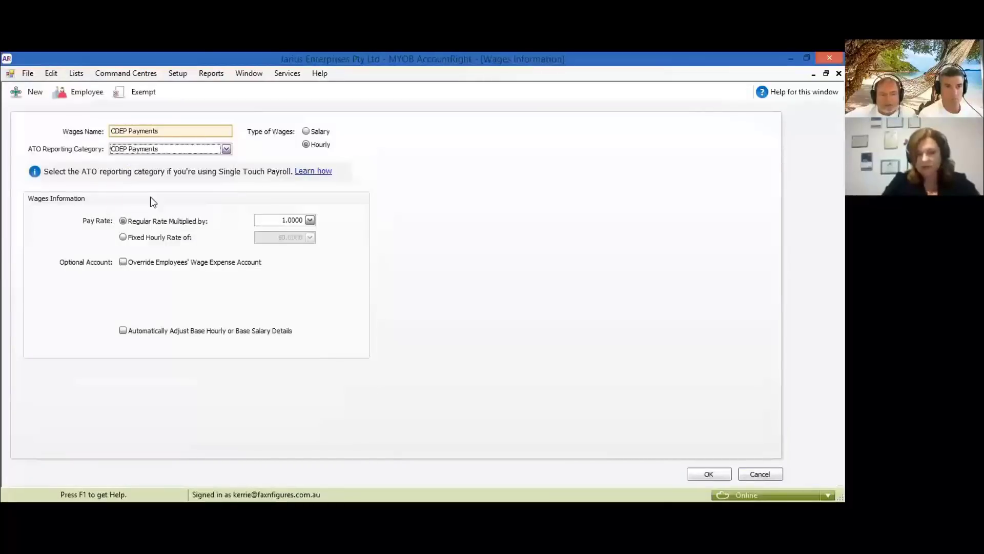
pyautogui.click(705, 472)
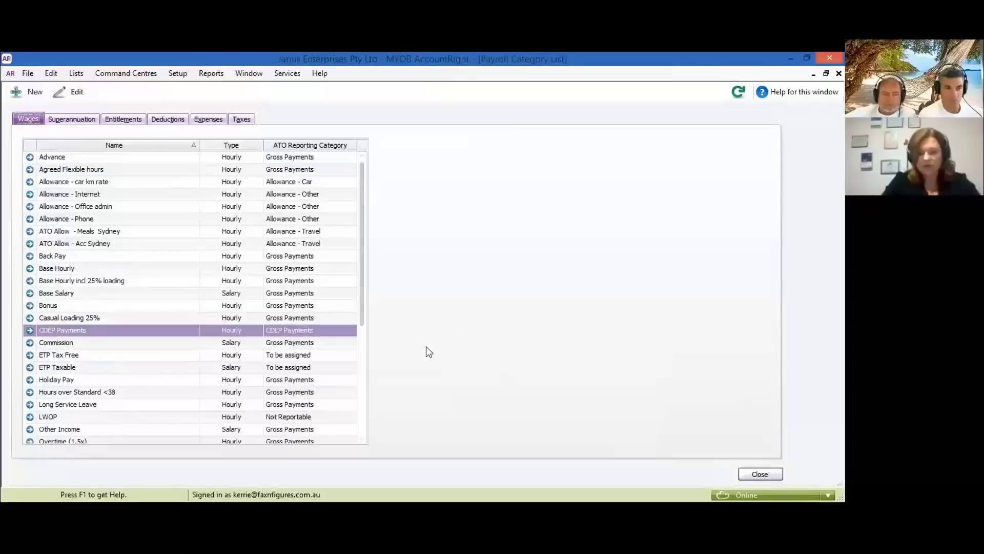
pyautogui.scroll(-2, 92, 383)
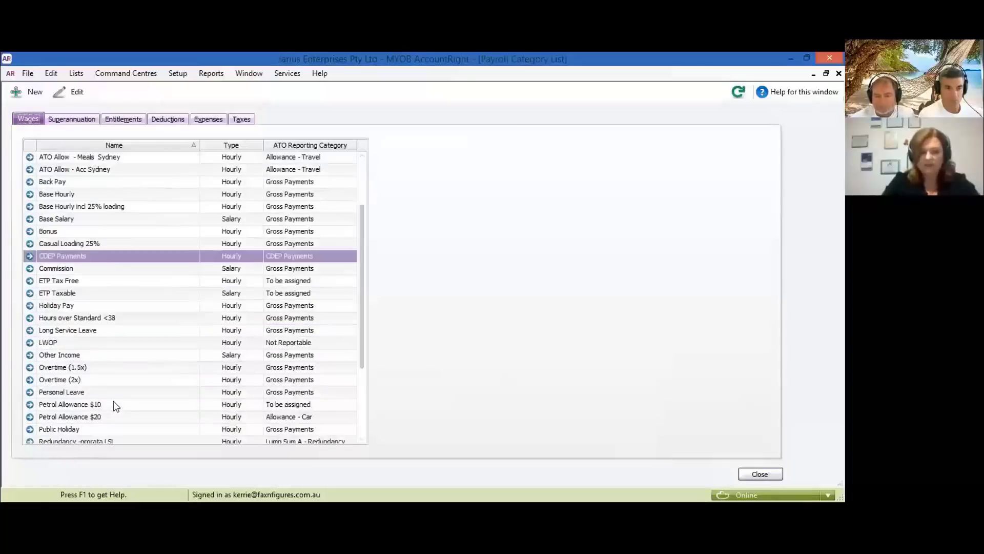
# - Set ETP Tax Free's ATO reporting category to ETP - Tax Free Component and save
pyautogui.click(31, 281)
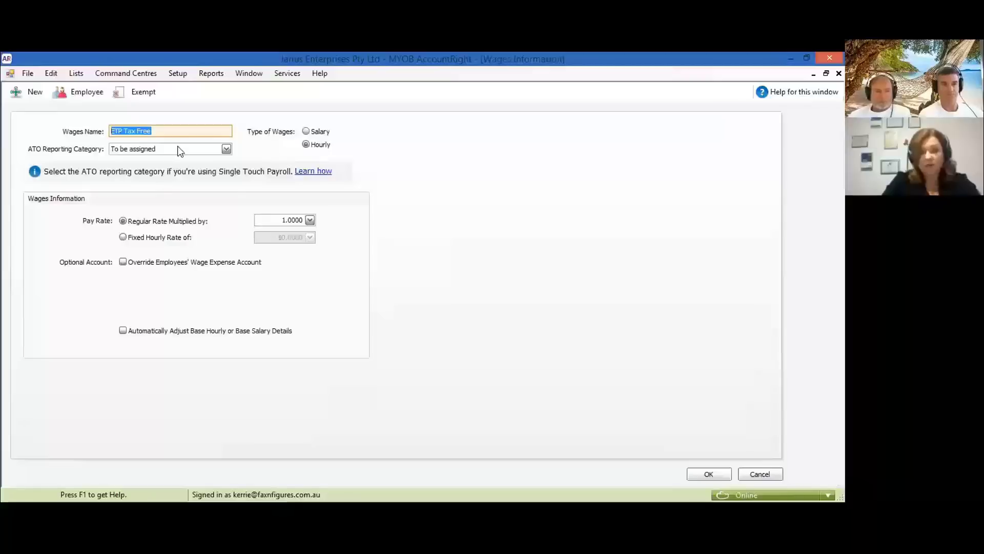
pyautogui.click(177, 148)
pyautogui.scroll(-2, 174, 207)
pyautogui.scroll(2, 174, 207)
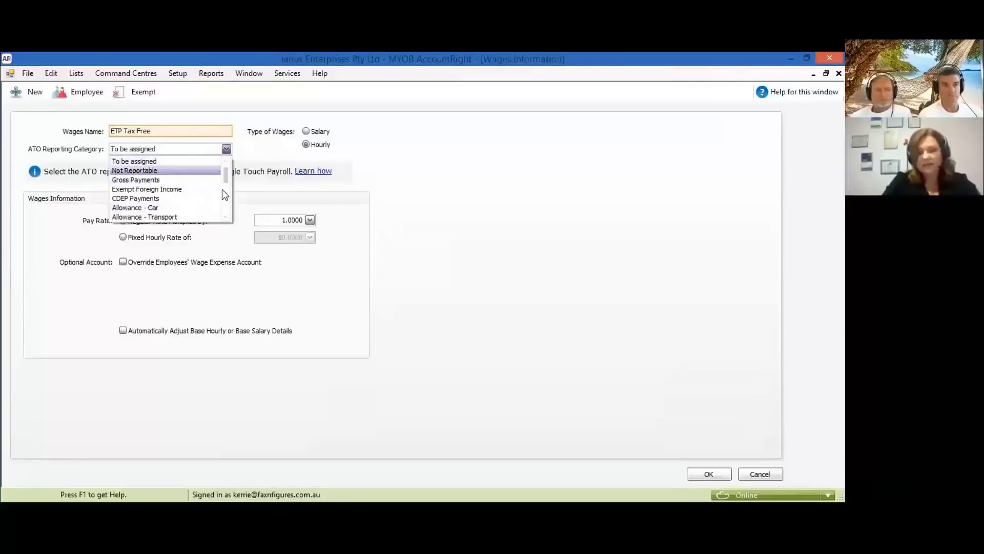
pyautogui.scroll(-3, 224, 210)
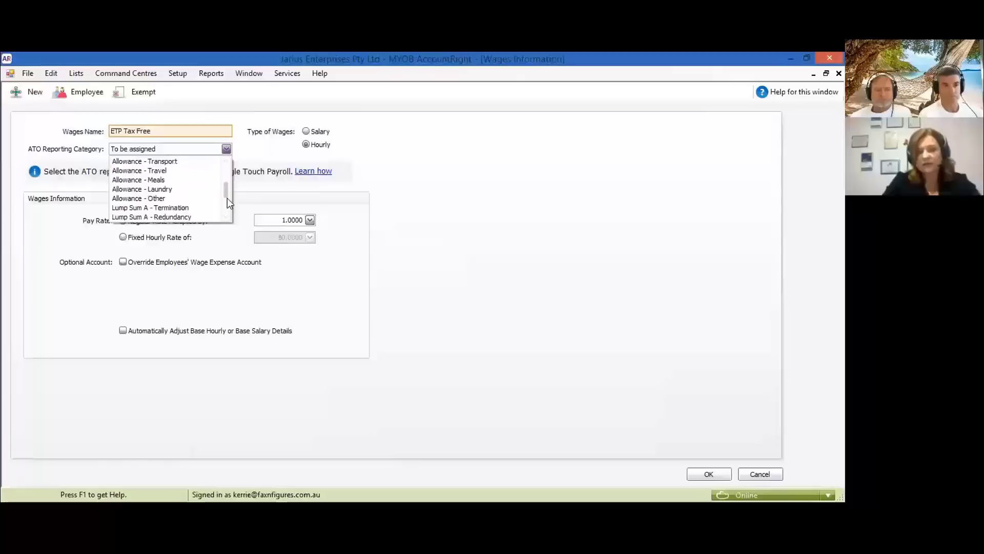
pyautogui.scroll(3, 228, 205)
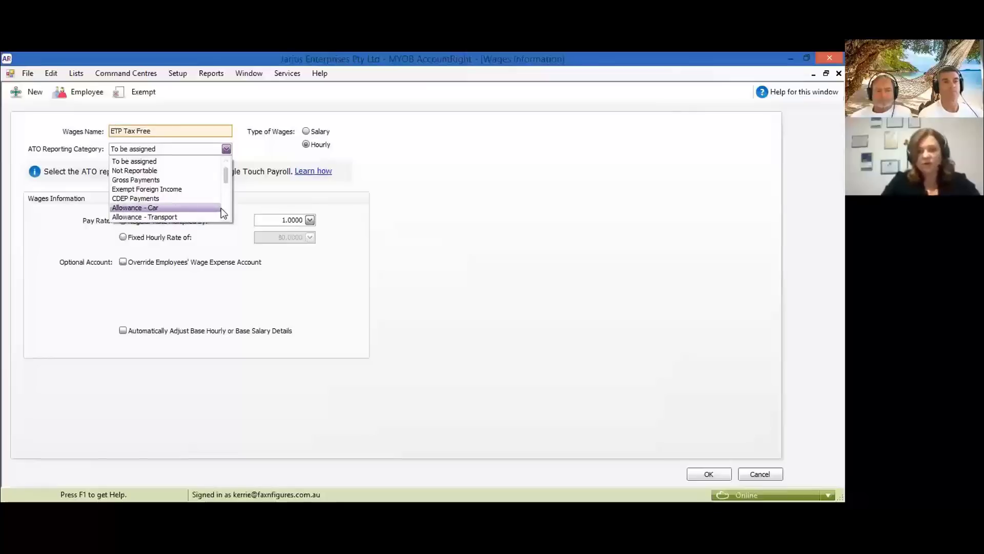
pyautogui.scroll(-2, 220, 208)
pyautogui.scroll(-2, 220, 208)
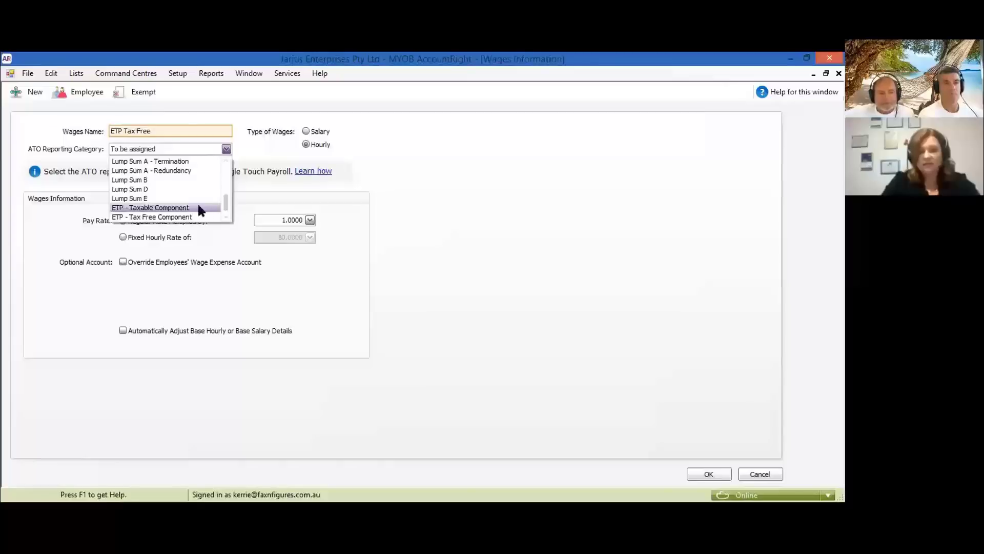
pyautogui.click(168, 218)
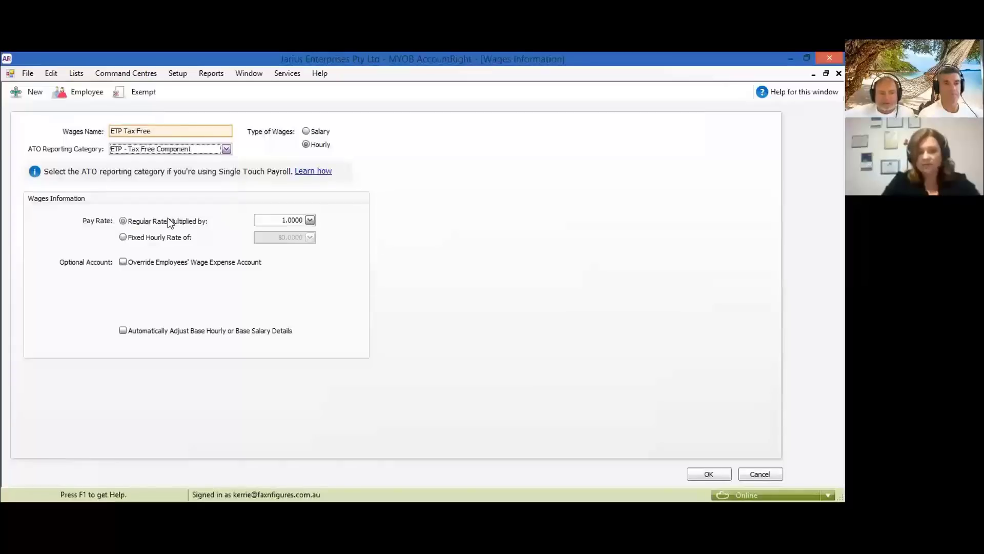
pyautogui.click(709, 474)
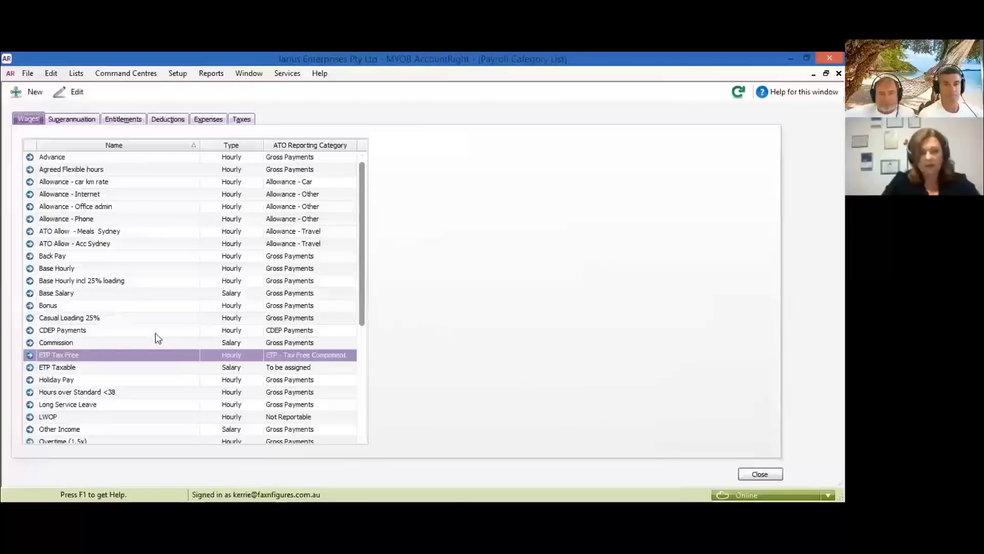
# - Set ETP Taxable's ATO reporting category to ETP - Taxable Component and save
pyautogui.click(30, 367)
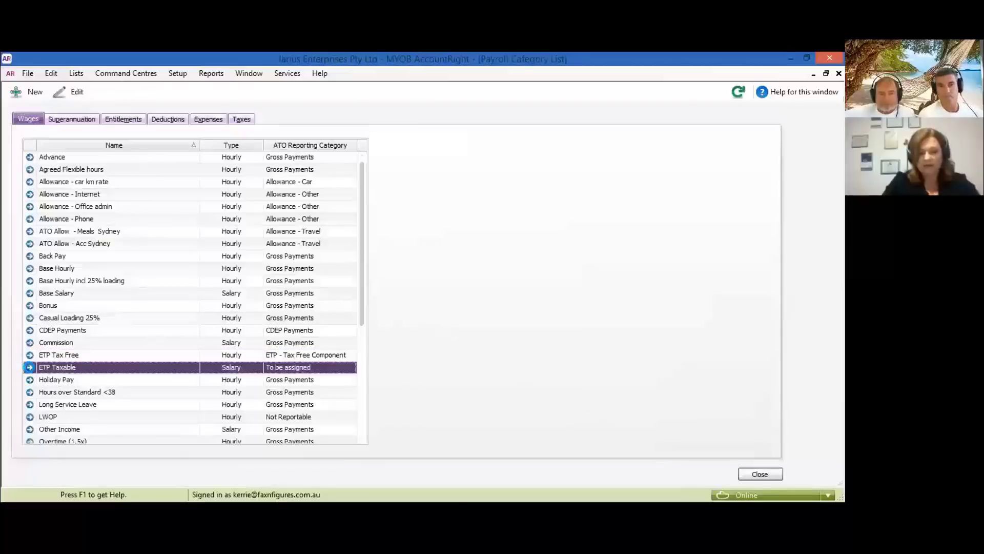
pyautogui.click(29, 367)
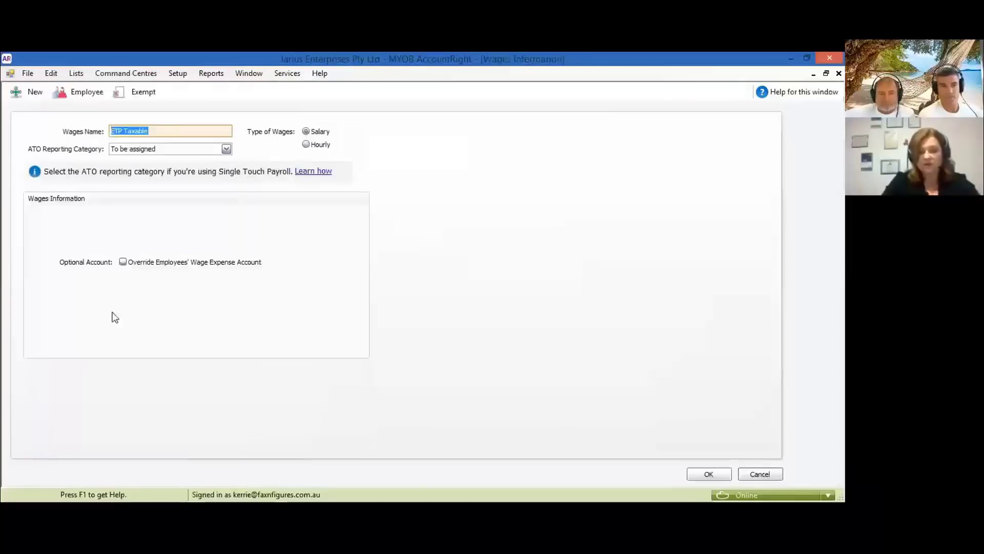
pyautogui.click(226, 149)
pyautogui.scroll(-2, 199, 193)
pyautogui.scroll(-1, 198, 192)
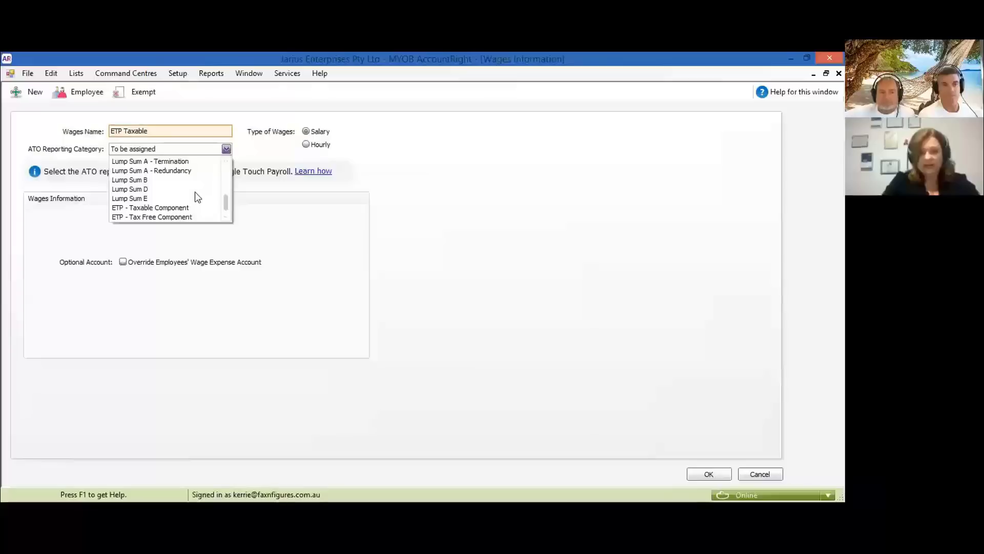
pyautogui.click(188, 208)
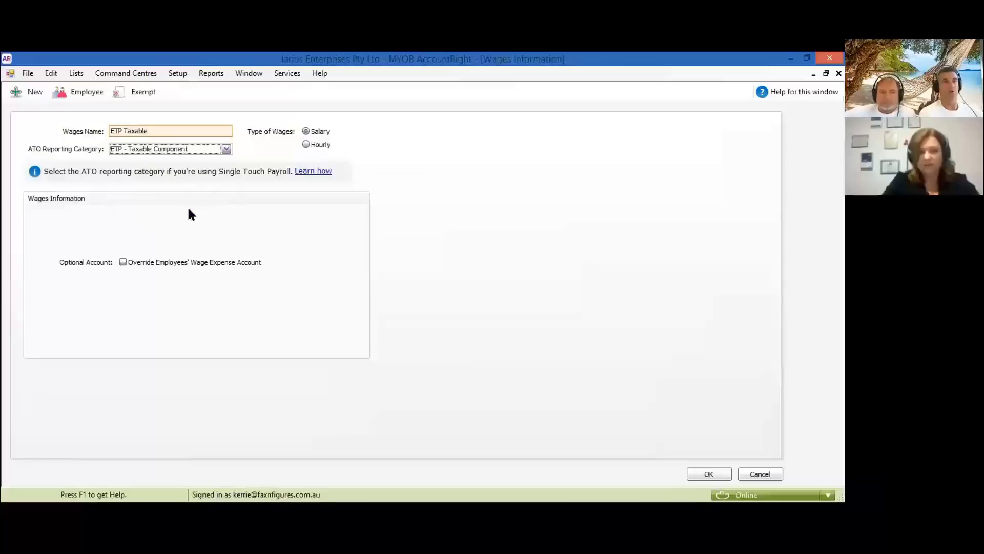
pyautogui.click(703, 472)
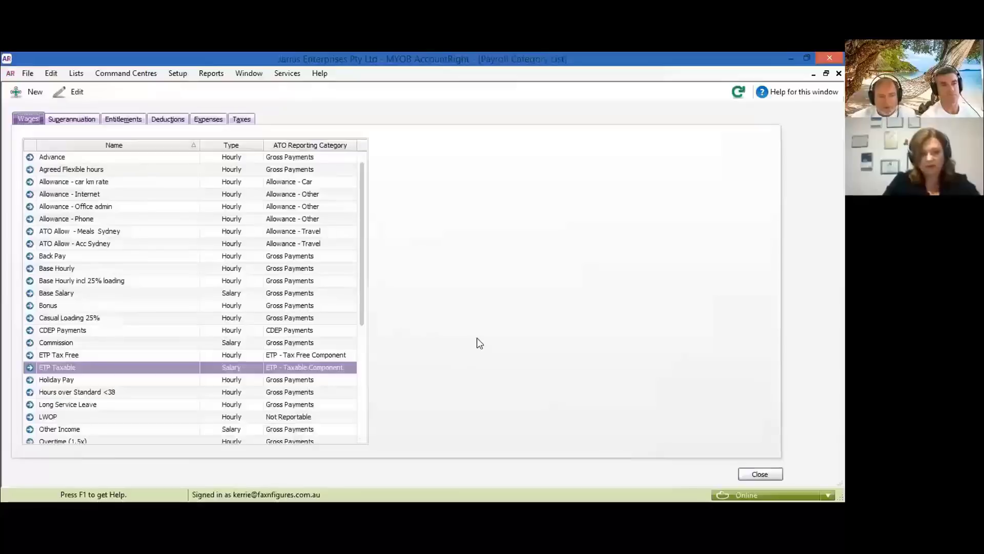
pyautogui.scroll(-5, 134, 319)
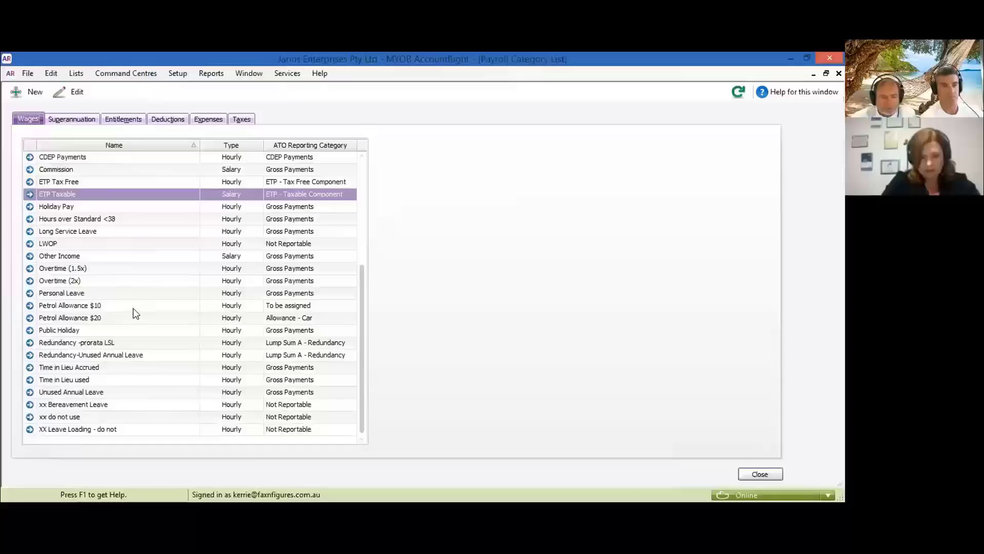
pyautogui.scroll(5, 134, 311)
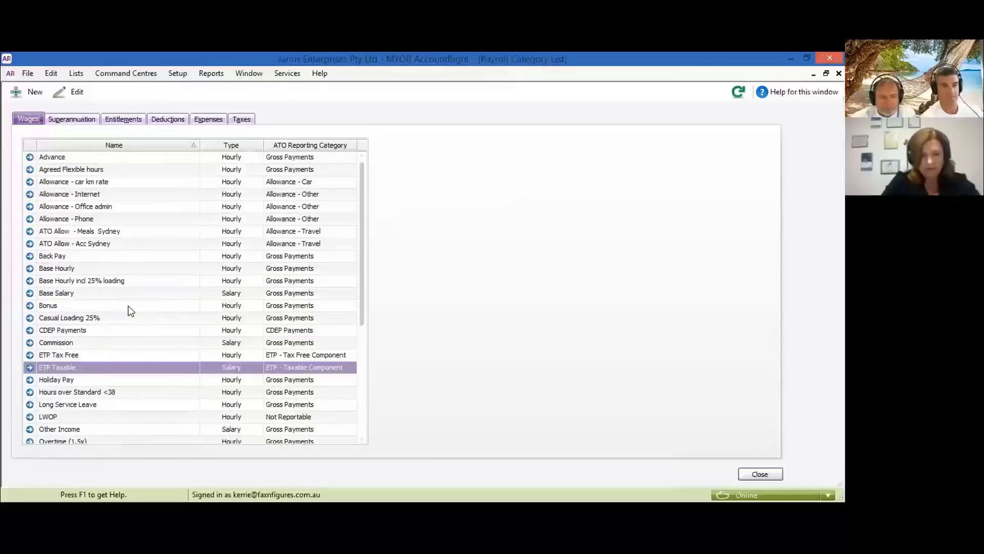
# - Make SGC Superannuation 9.50% report as Superannuation Guarantee, then show the Entitlements categories
pyautogui.click(87, 118)
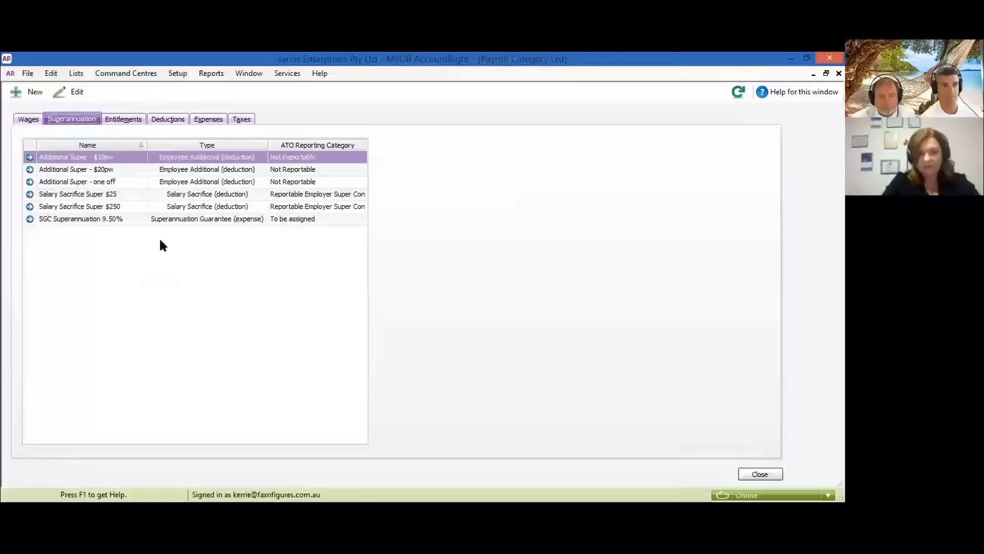
pyautogui.click(29, 219)
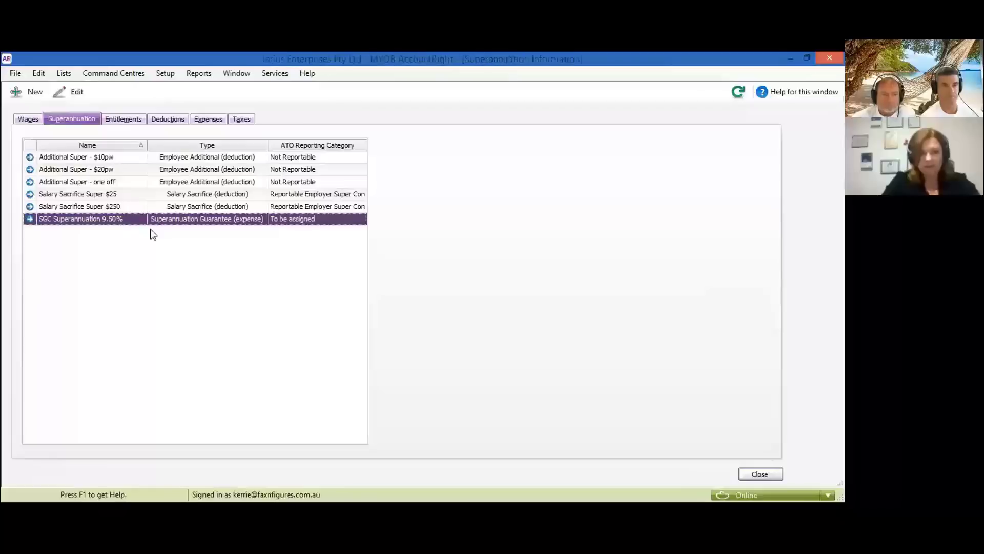
pyautogui.click(168, 190)
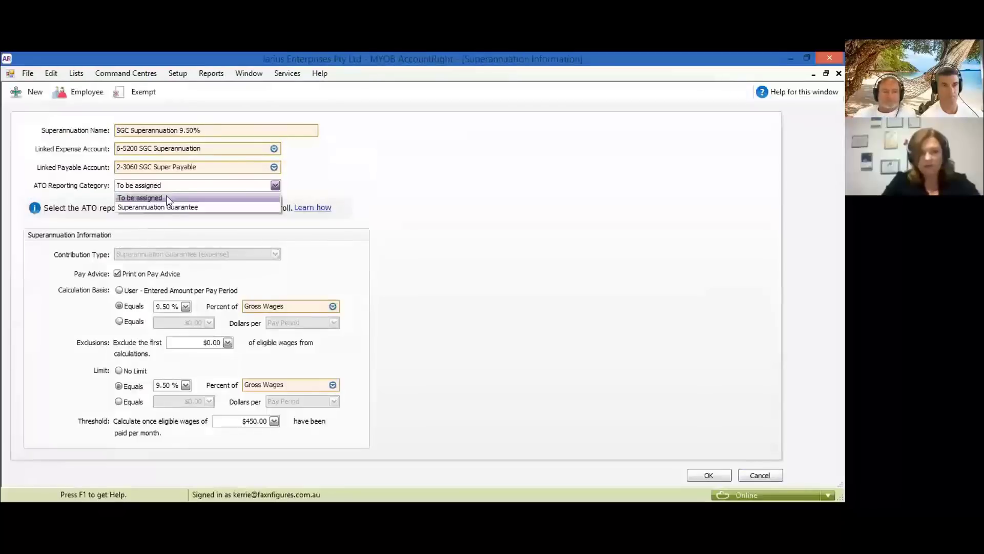
pyautogui.click(165, 208)
pyautogui.click(707, 475)
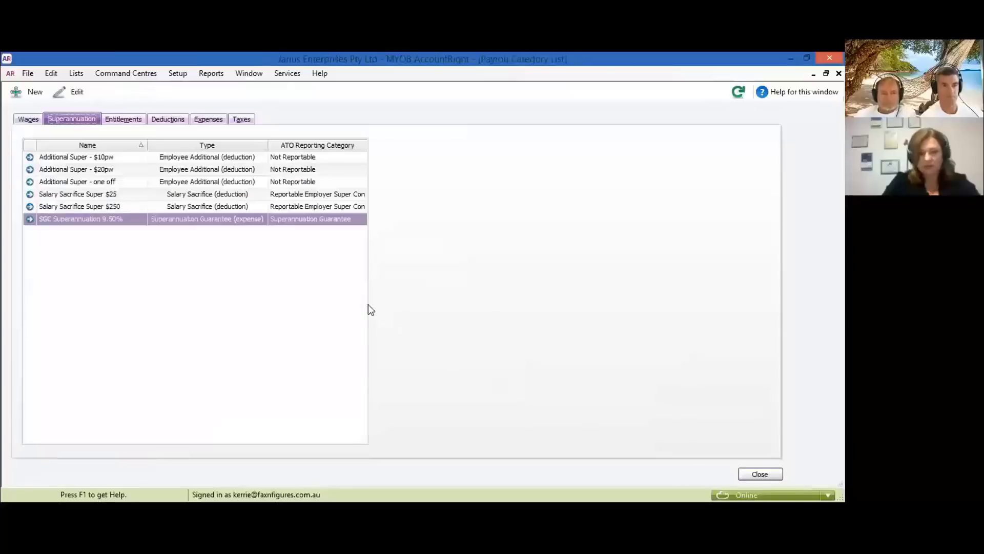
pyautogui.click(124, 121)
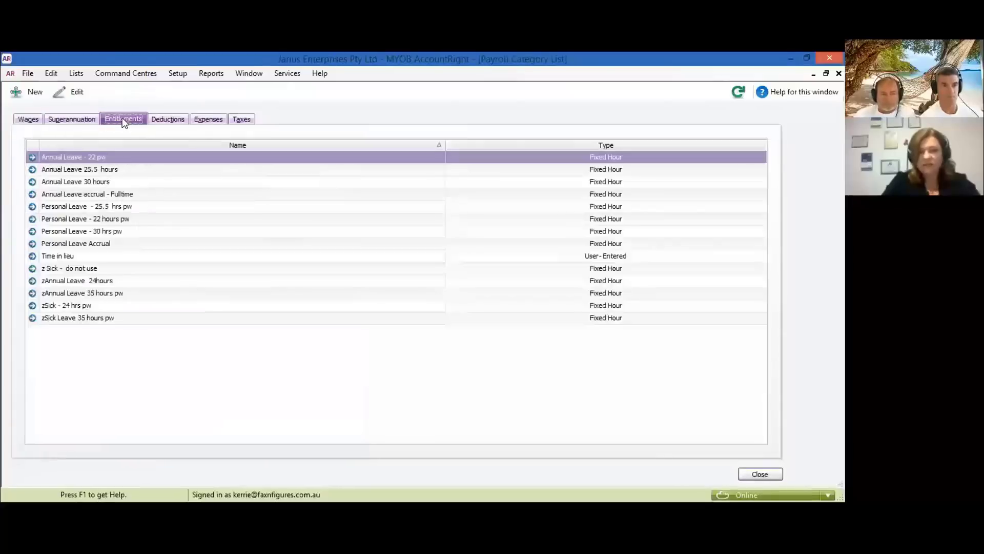
# - Review the Deductions and Expenses (WorkCover) categories, ending back on the Deductions list
pyautogui.click(164, 120)
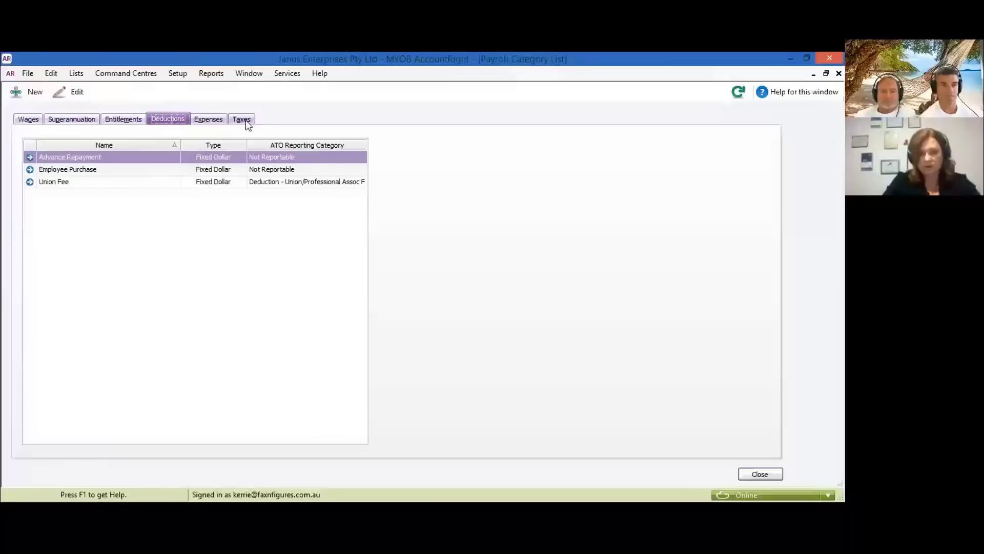
pyautogui.click(220, 121)
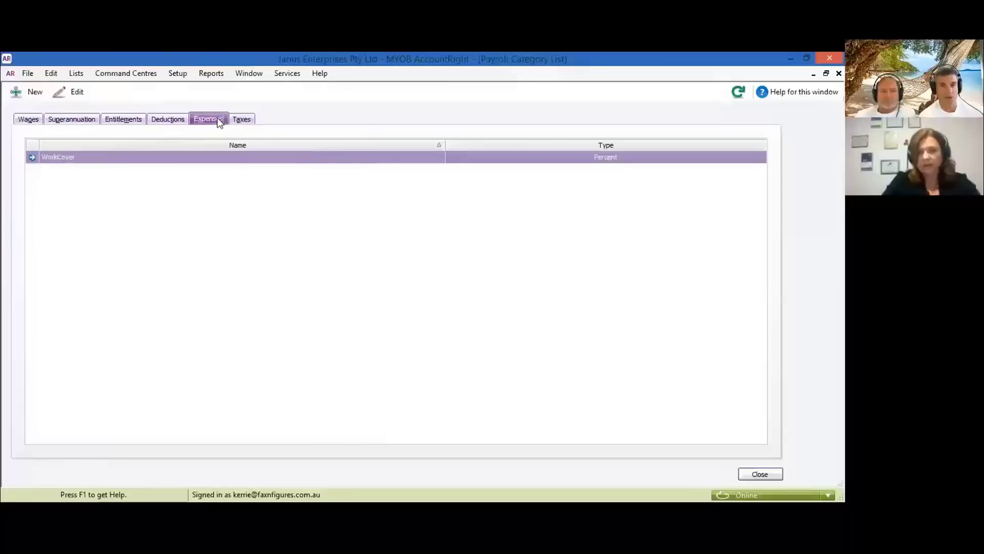
pyautogui.click(178, 121)
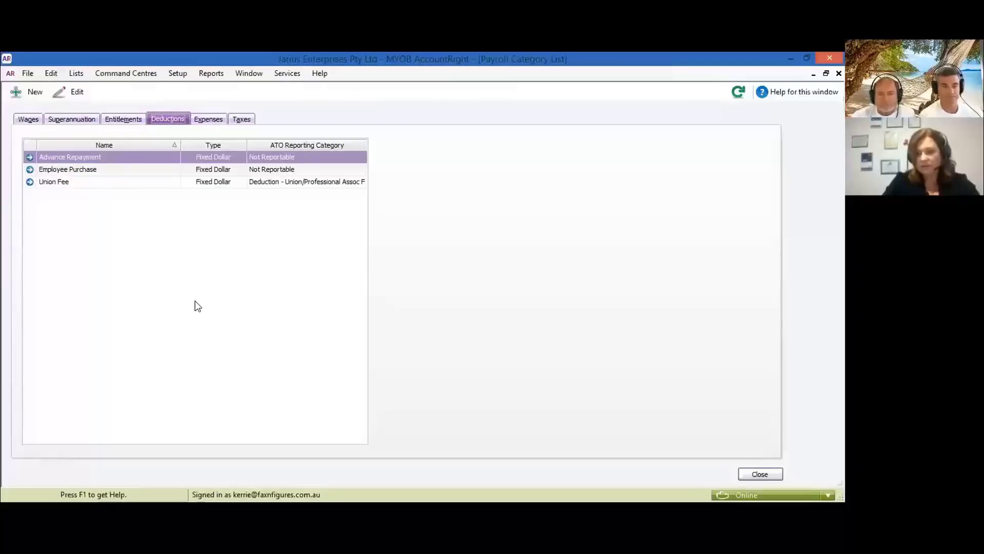
# - On the Taxes tab, set PAYG Withholding to report as PAYG Withholding, then close the list
pyautogui.click(239, 120)
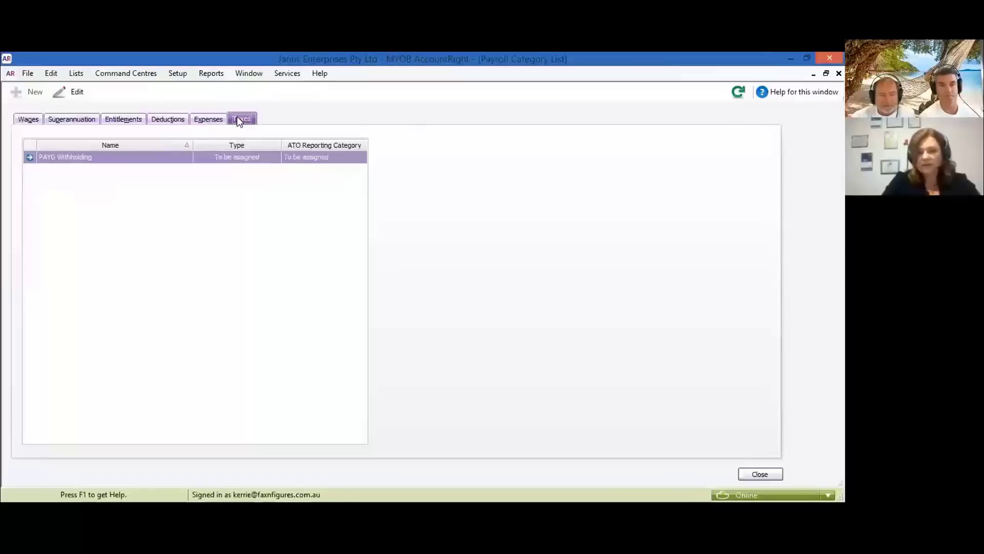
pyautogui.click(25, 157)
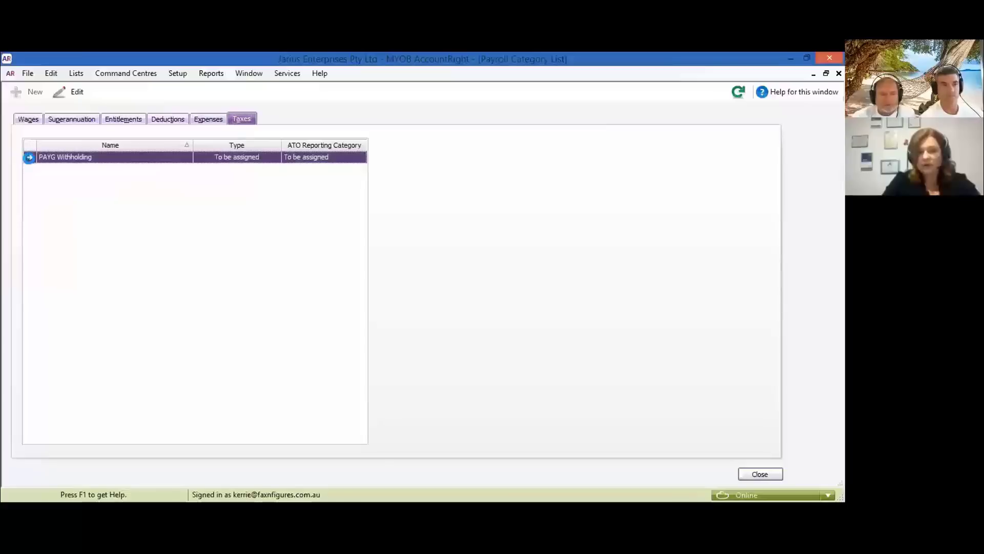
pyautogui.click(29, 157)
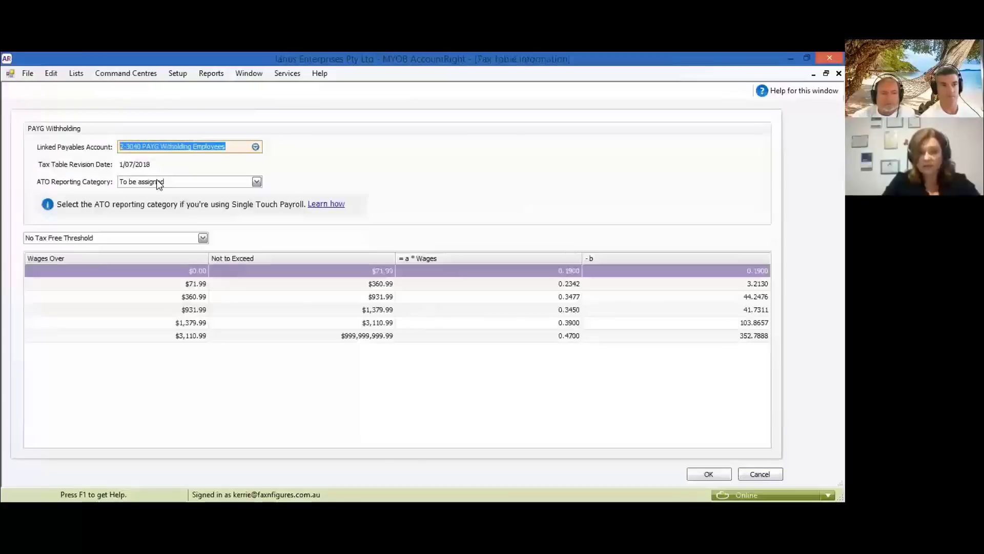
pyautogui.click(175, 181)
pyautogui.click(165, 201)
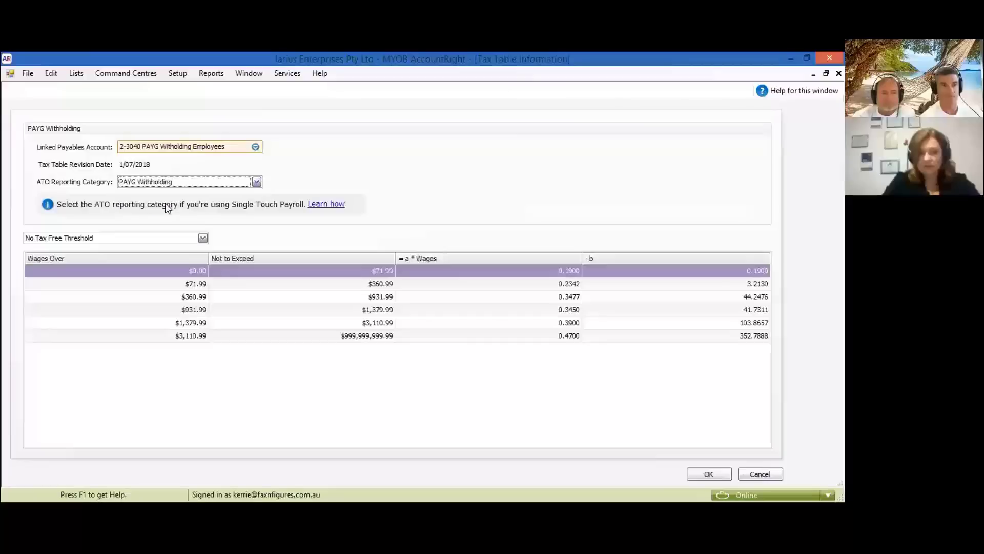
pyautogui.click(698, 474)
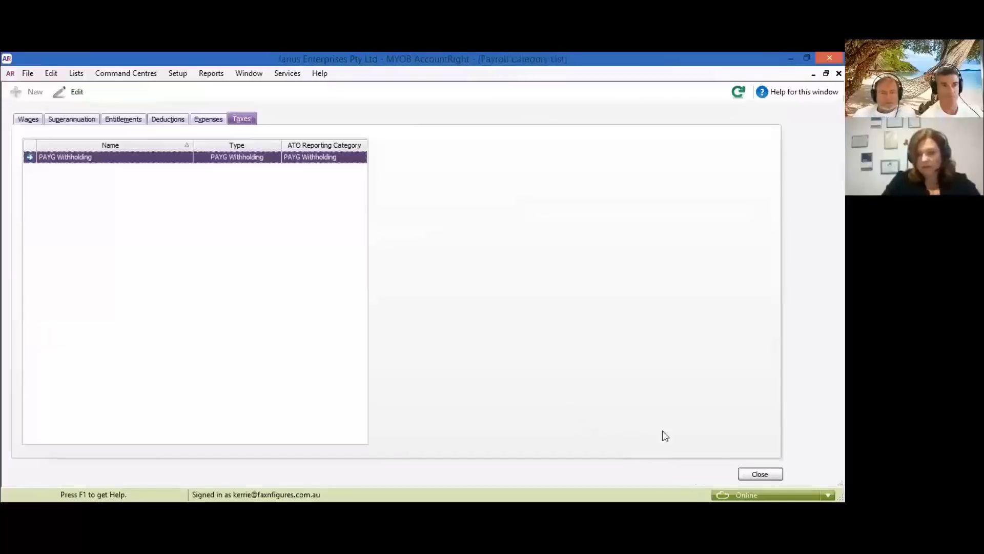
pyautogui.click(764, 474)
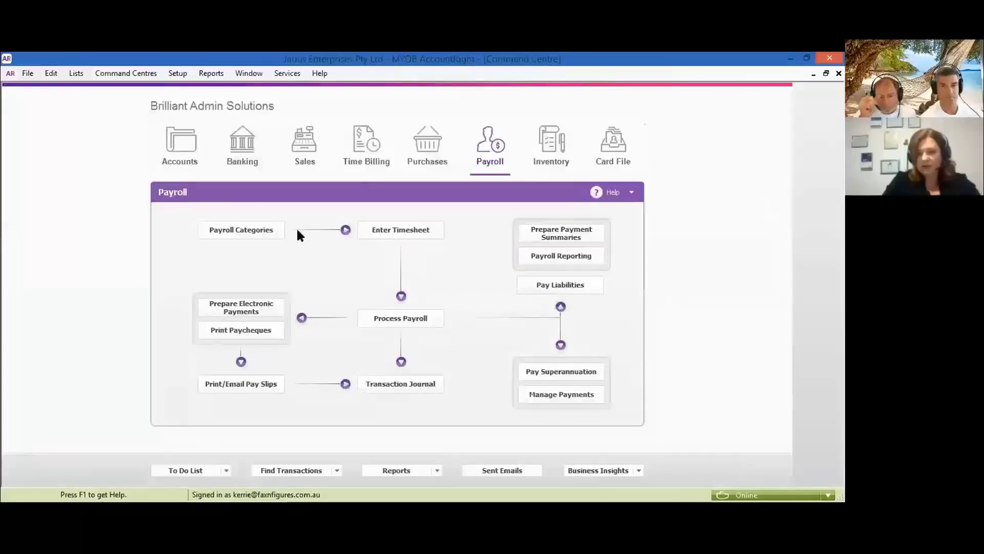
# - Clear all tax and deduction exemptions on Allowance - car km rate, save, and close the category list
pyautogui.click(249, 226)
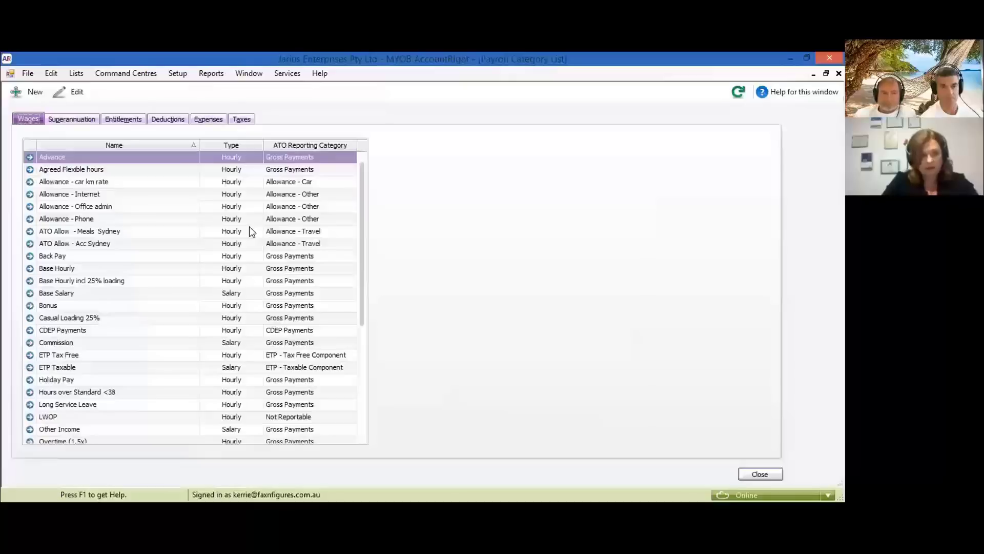
pyautogui.scroll(-3, 162, 280)
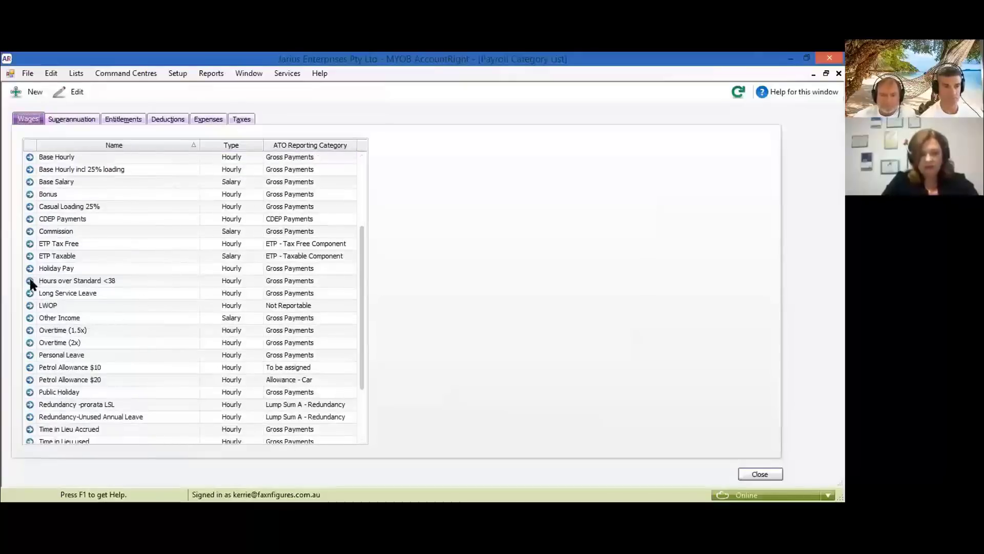
pyautogui.scroll(1, 92, 263)
pyautogui.scroll(3, 81, 265)
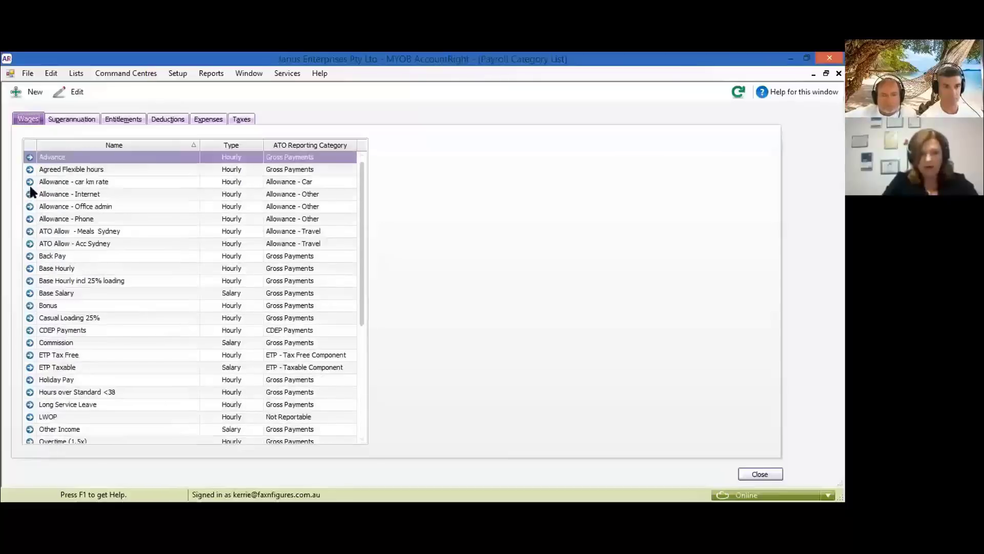
pyautogui.click(30, 184)
pyautogui.click(30, 183)
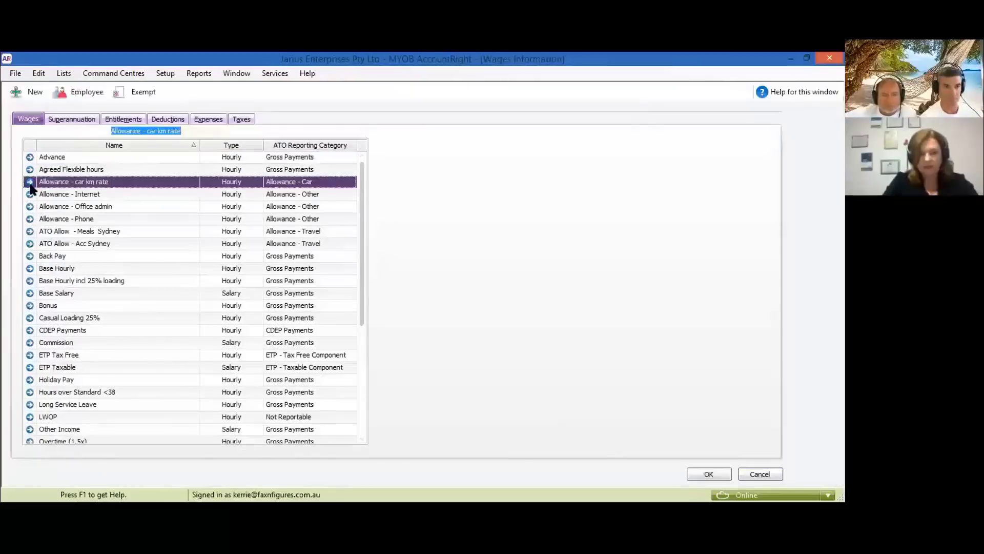
pyautogui.click(133, 95)
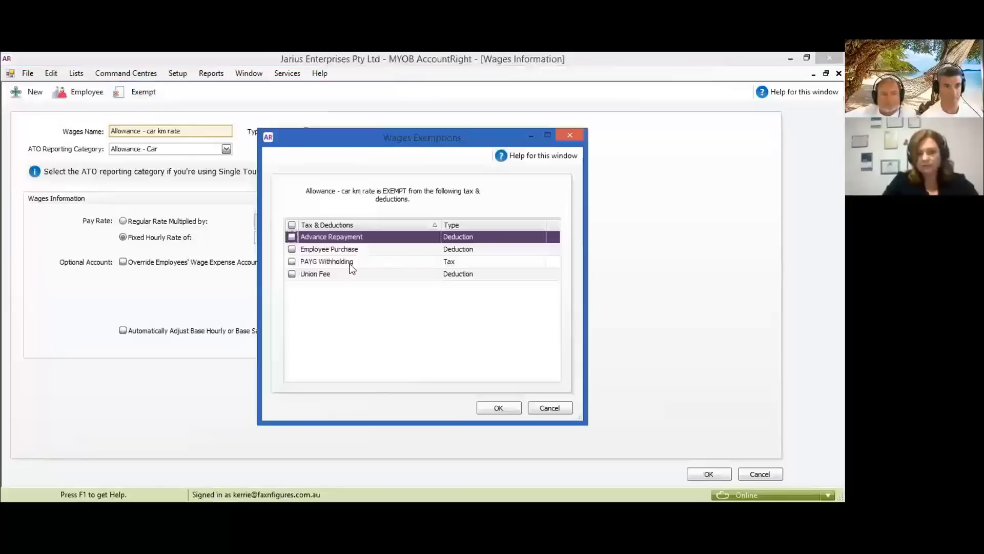
pyautogui.click(292, 226)
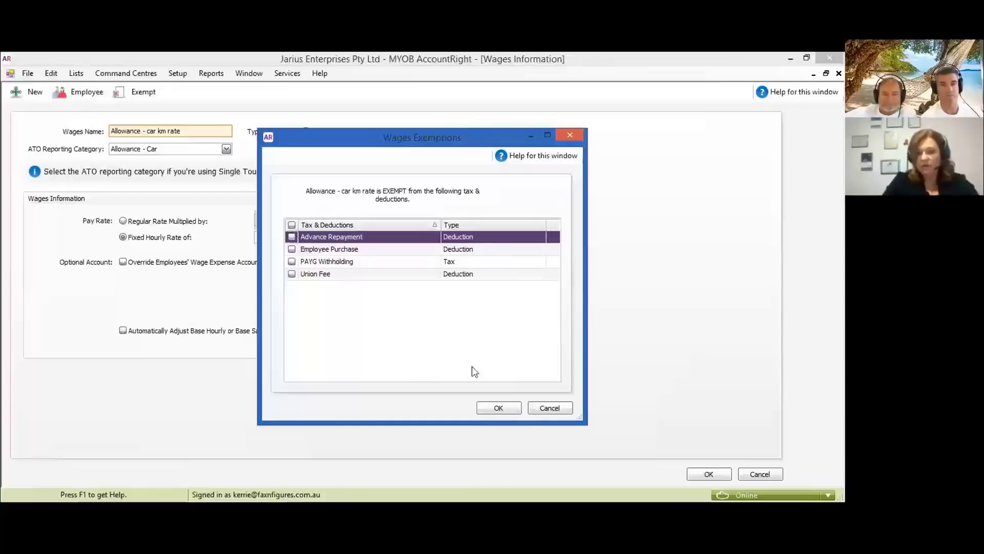
pyautogui.click(496, 408)
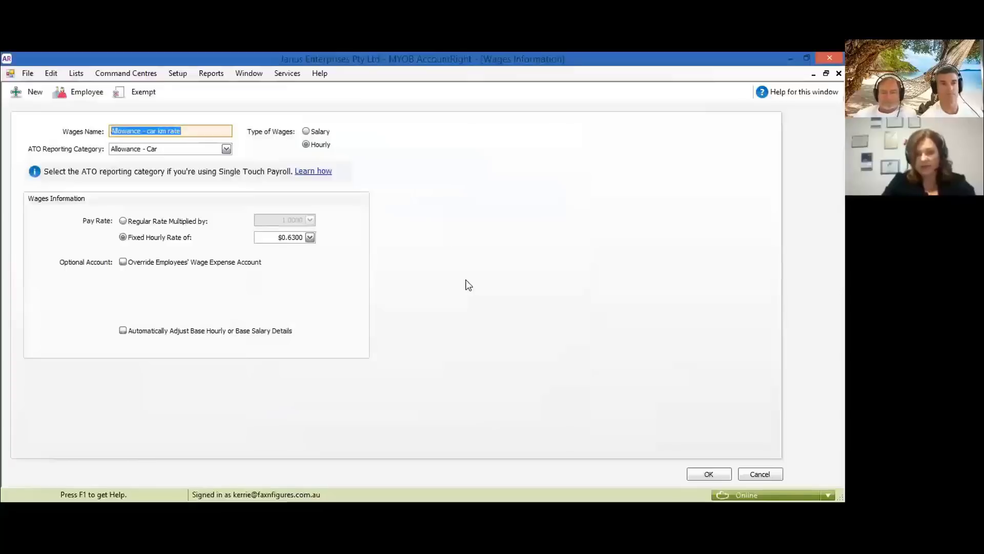
pyautogui.click(709, 475)
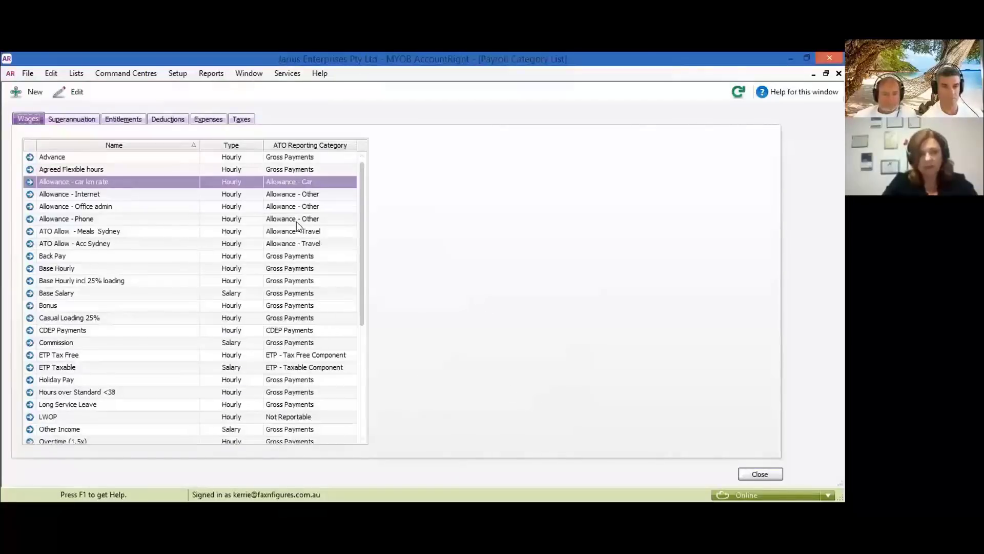
pyautogui.scroll(-4, 272, 270)
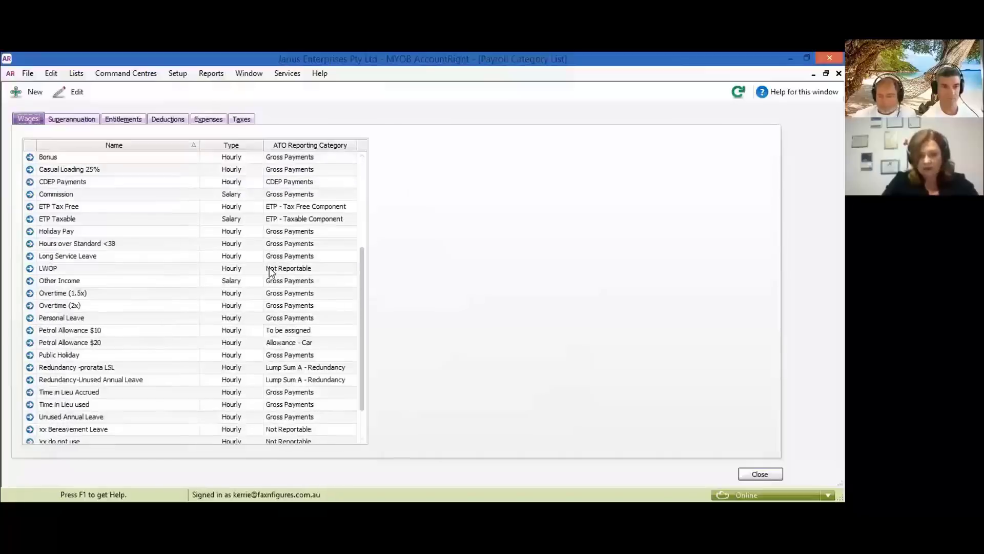
pyautogui.scroll(-1, 271, 272)
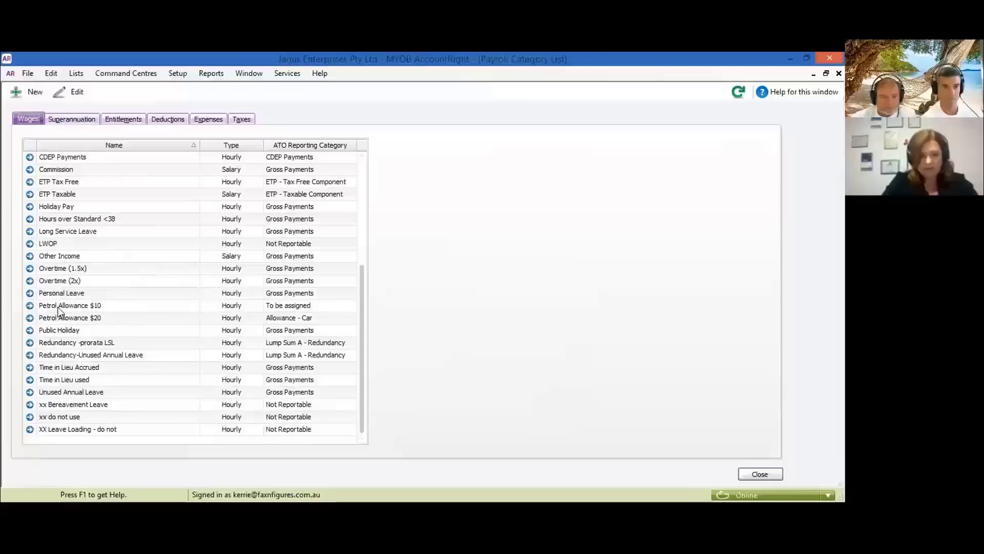
pyautogui.click(760, 474)
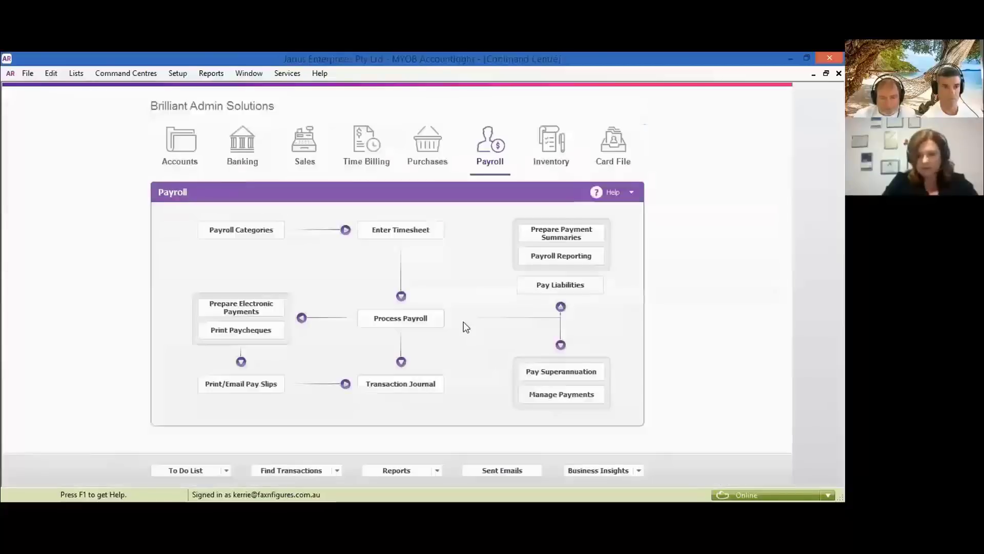
# - Run Check Payroll Details under Payroll Reporting and open the employee card flagged for an invalid tax file number
pyautogui.click(553, 257)
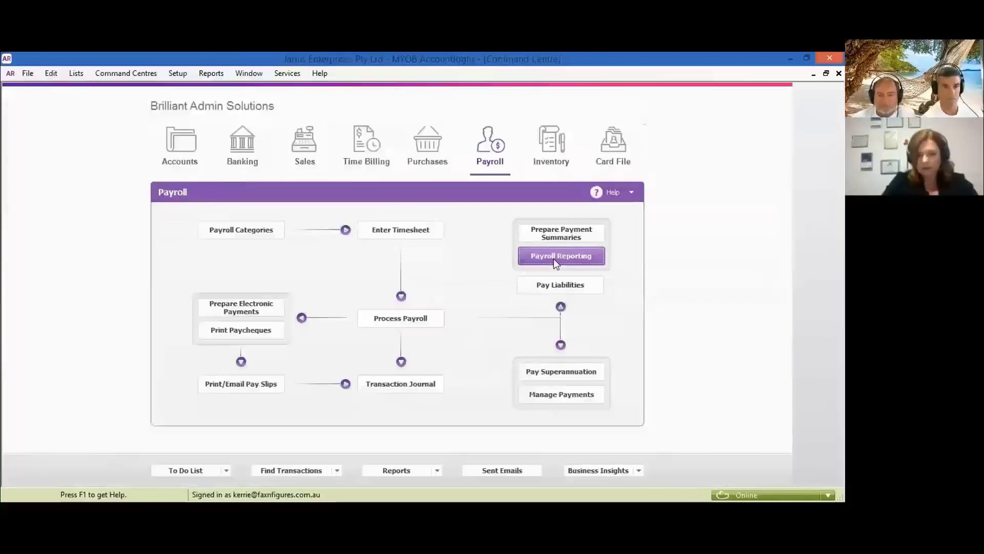
pyautogui.click(67, 317)
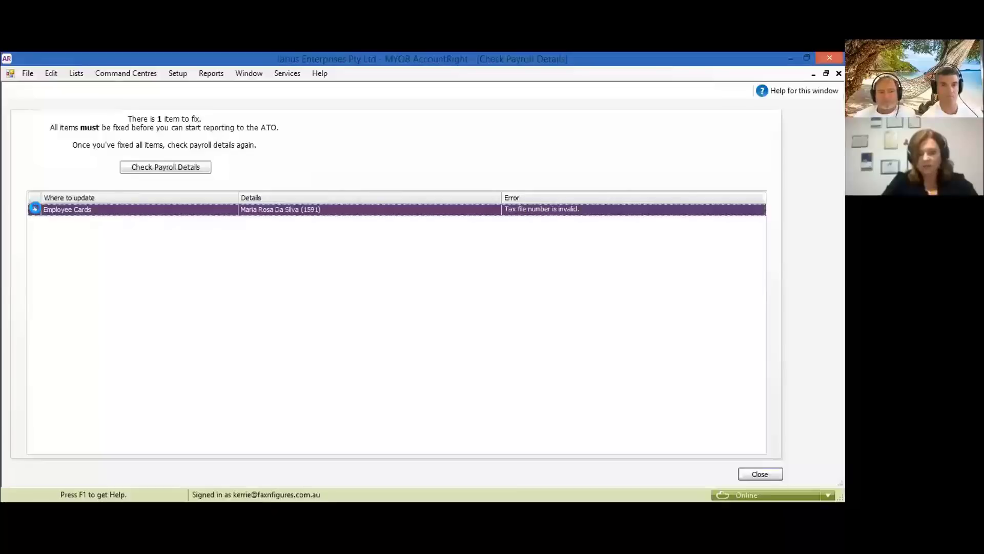
pyautogui.click(35, 207)
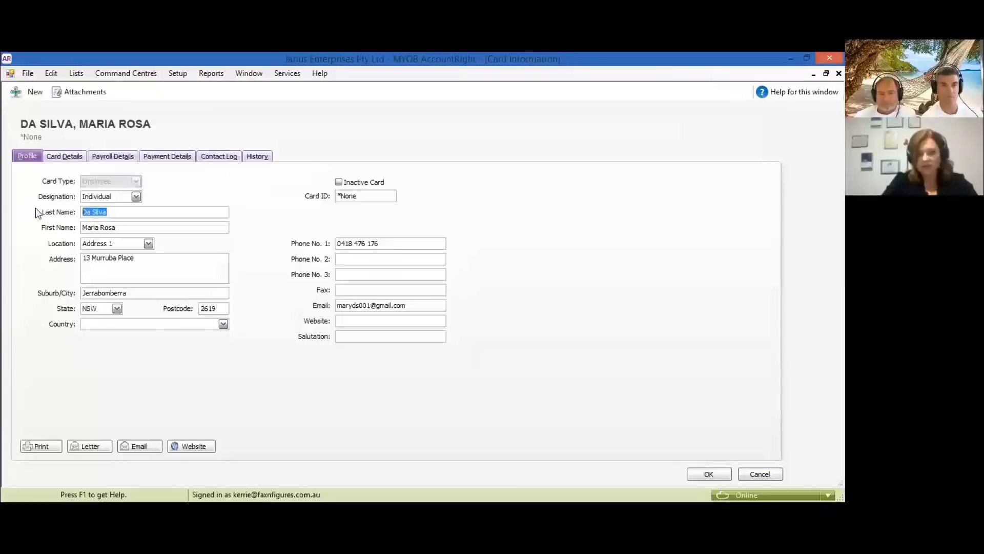
# - Re-enter the employee's tax file number in XXX XXX XXX format on the Taxes tab and save the card
pyautogui.click(112, 157)
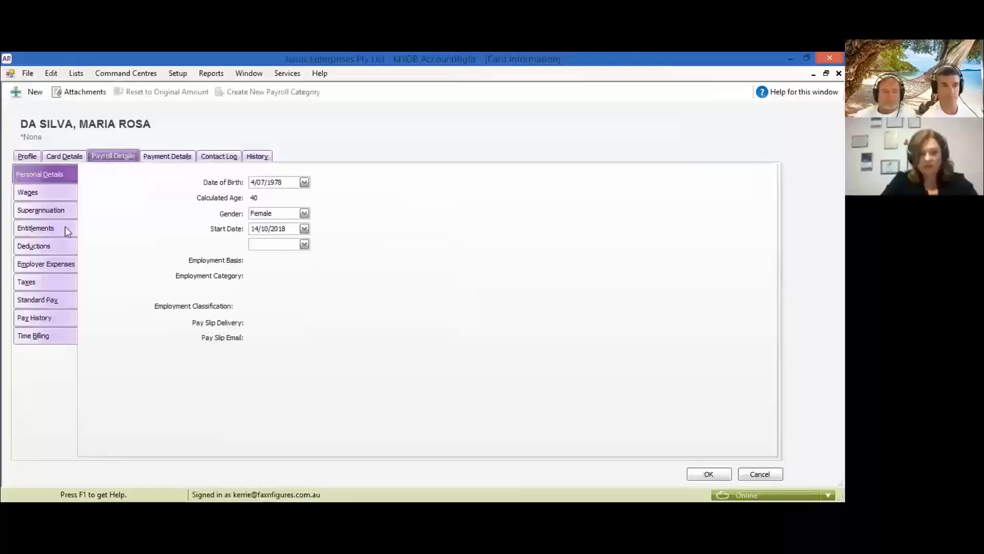
pyautogui.click(28, 283)
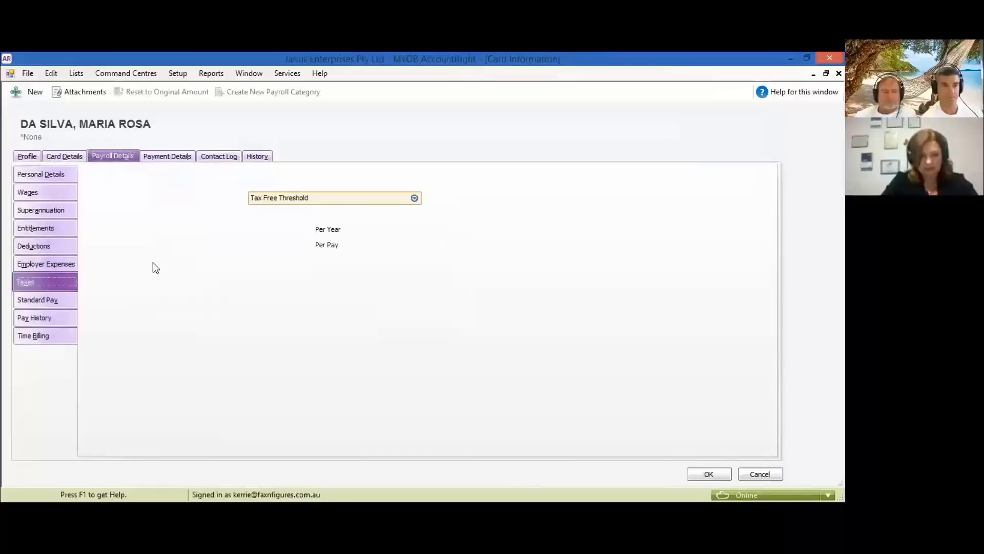
pyautogui.click(280, 183)
pyautogui.write('333 333 33')
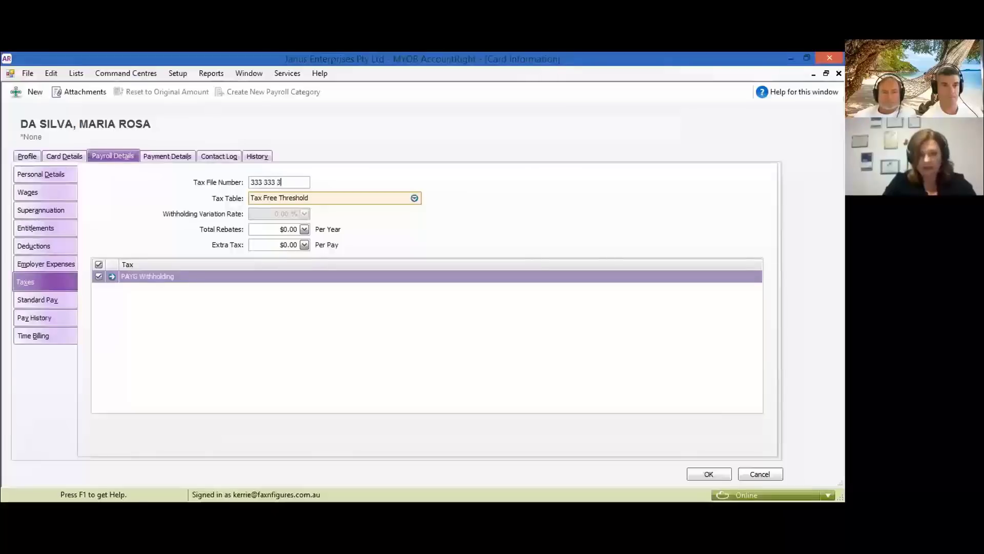
pyautogui.press('Tab')
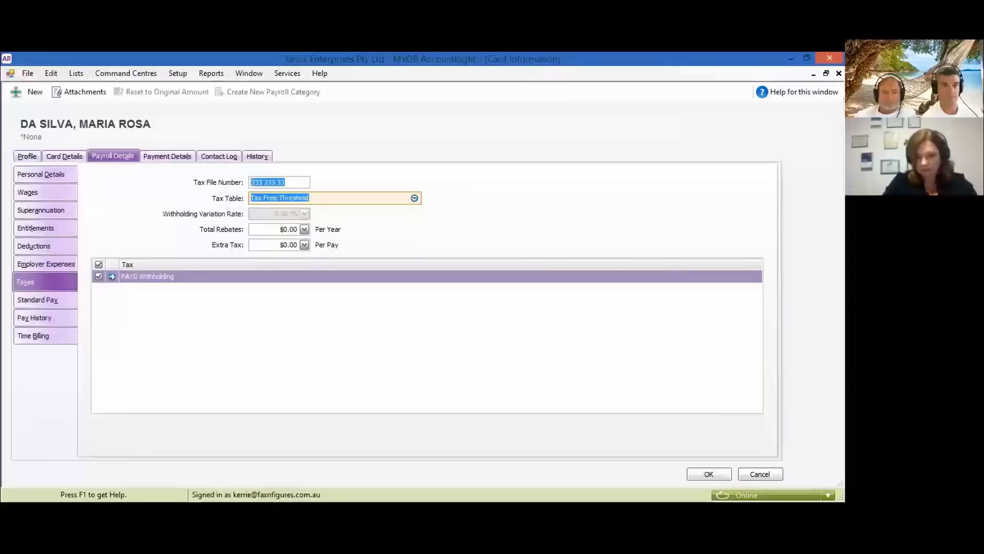
pyautogui.click(292, 186)
pyautogui.write('3')
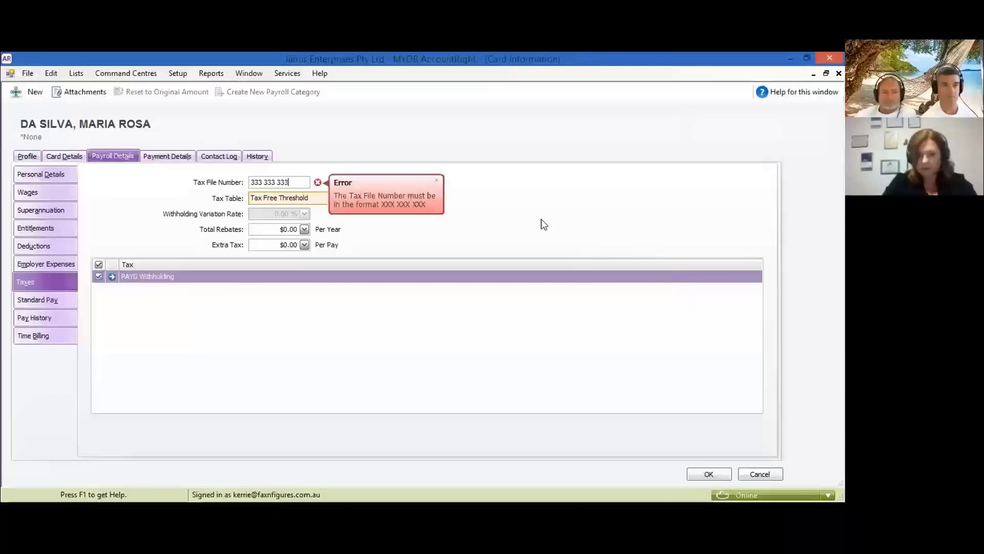
pyautogui.click(708, 475)
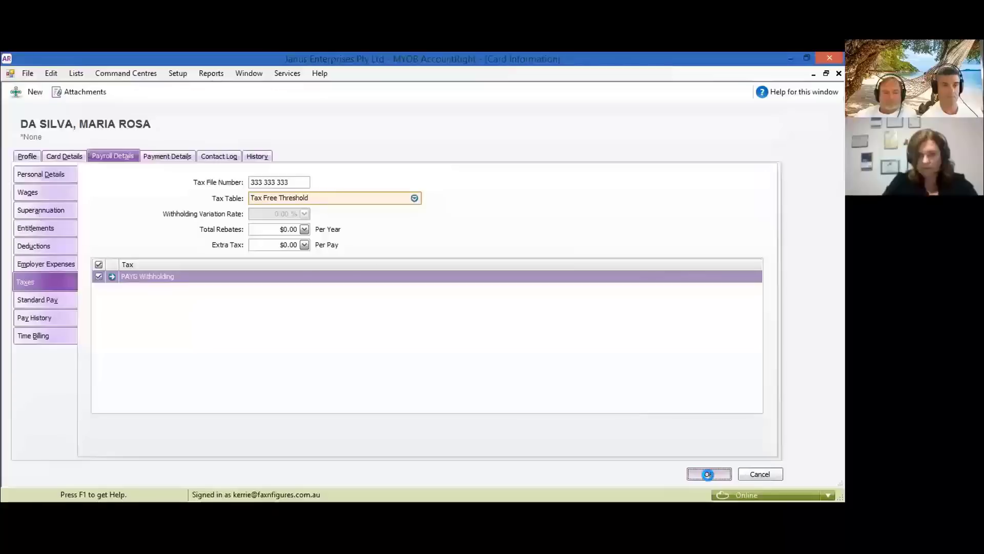
pyautogui.click(709, 475)
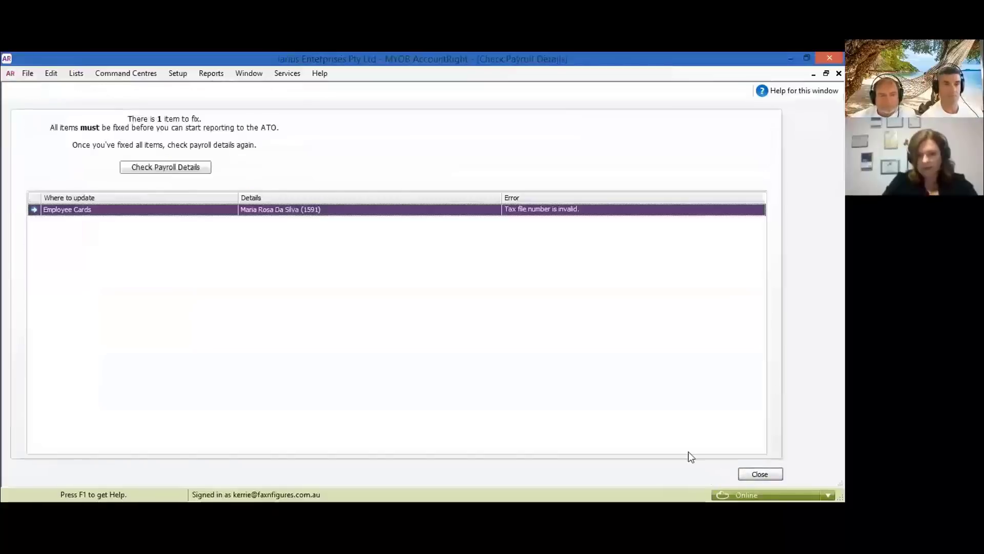
# - Recheck payroll details, dismiss the Nice one! message, and start the Connect to ATO wizard
pyautogui.click(174, 168)
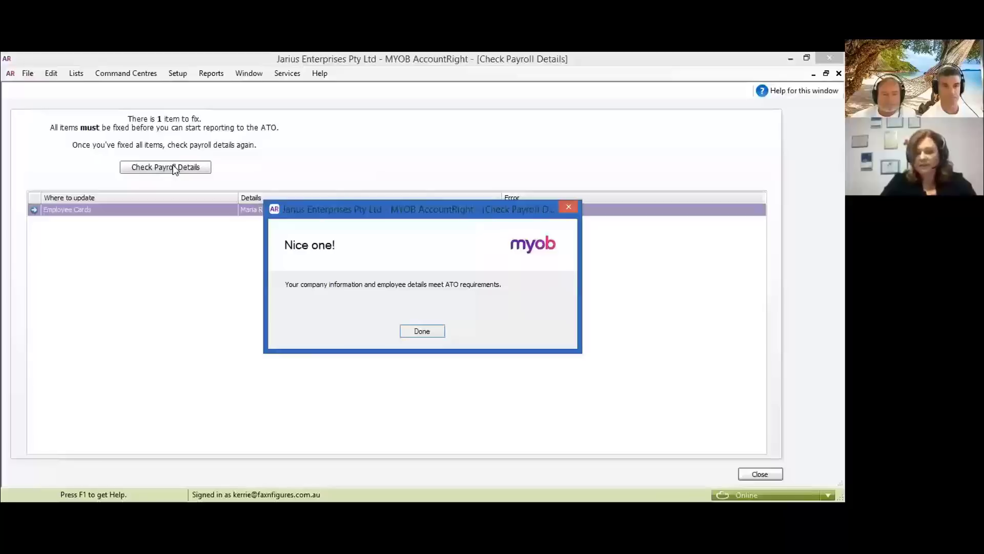
pyautogui.click(422, 331)
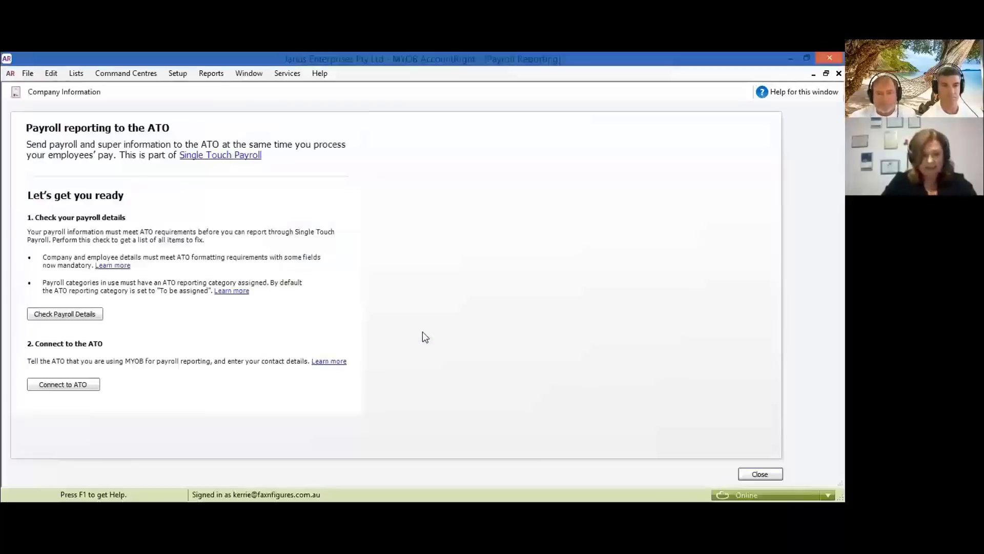
pyautogui.click(68, 386)
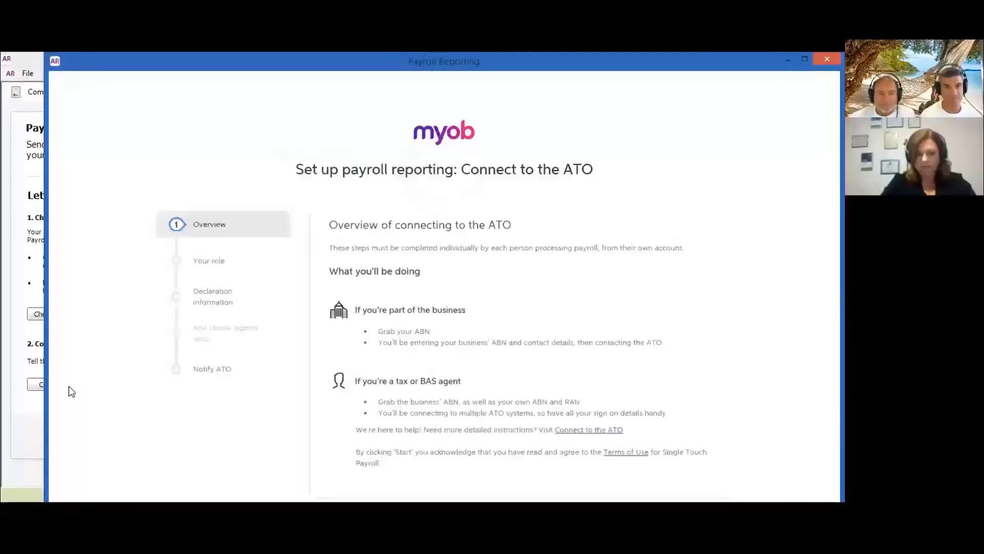
# - Read through the Connect to the ATO overview and start the setup to reach the Your role step
pyautogui.scroll(-1, 445, 327)
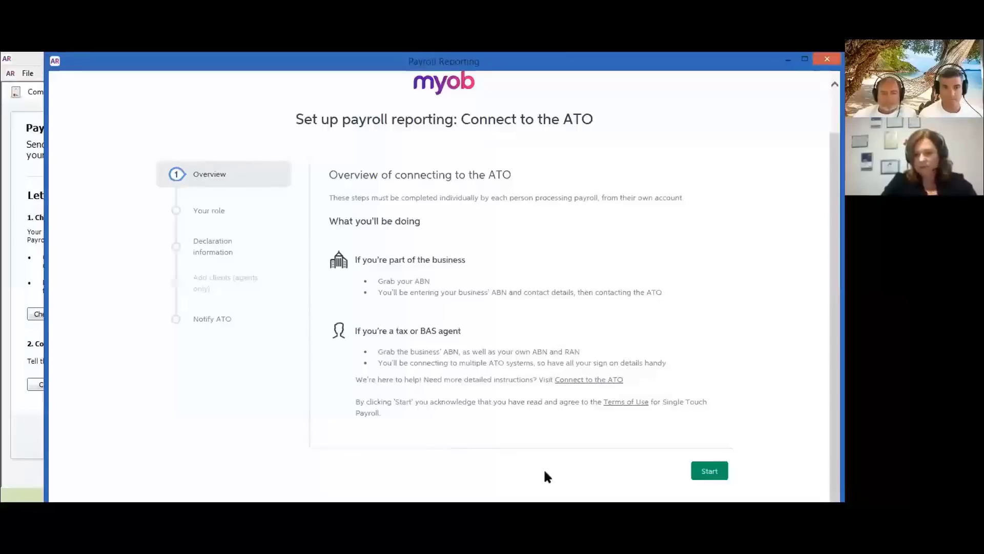
pyautogui.click(697, 477)
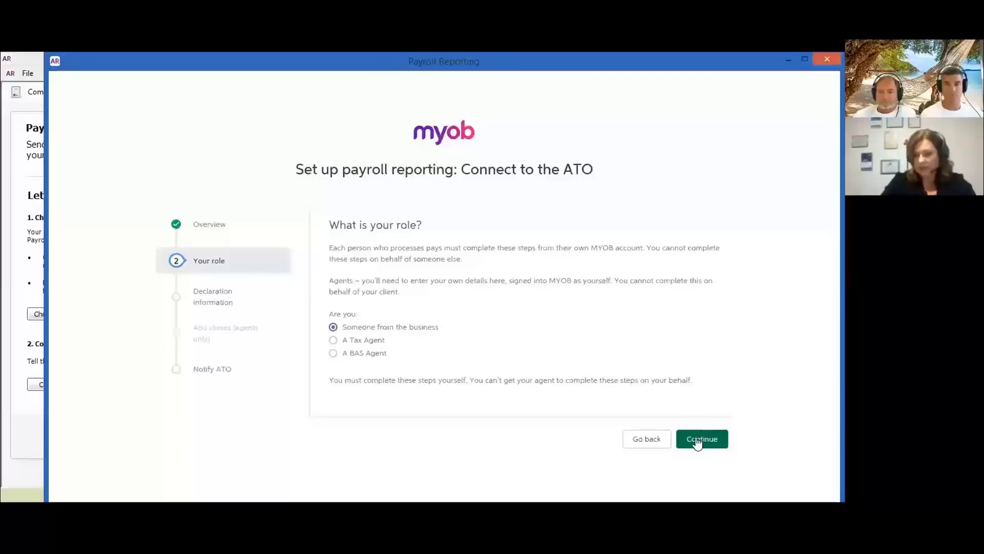
# - Choose A BAS Agent as the role, enter the agent's ABN and registered agent number, and search for their details
pyautogui.click(333, 353)
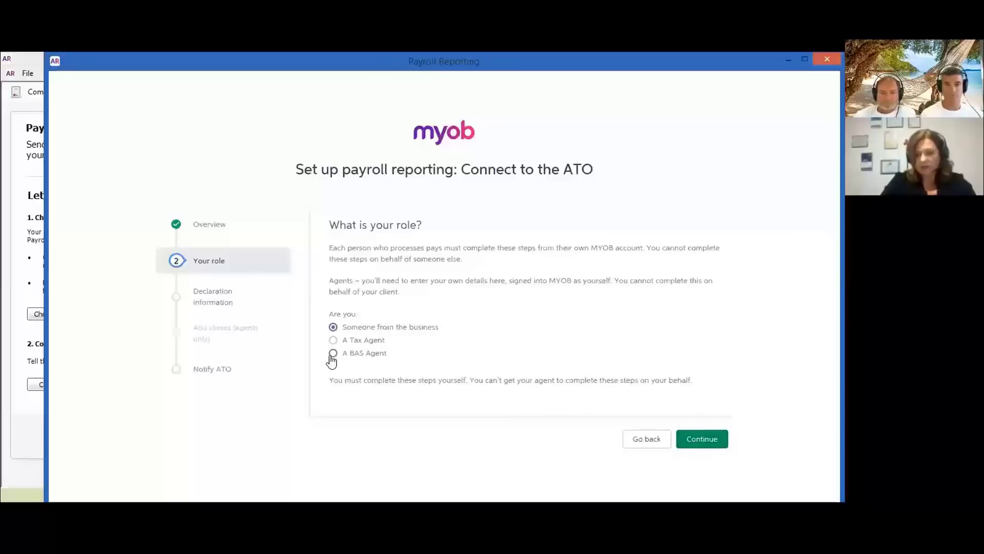
pyautogui.click(398, 429)
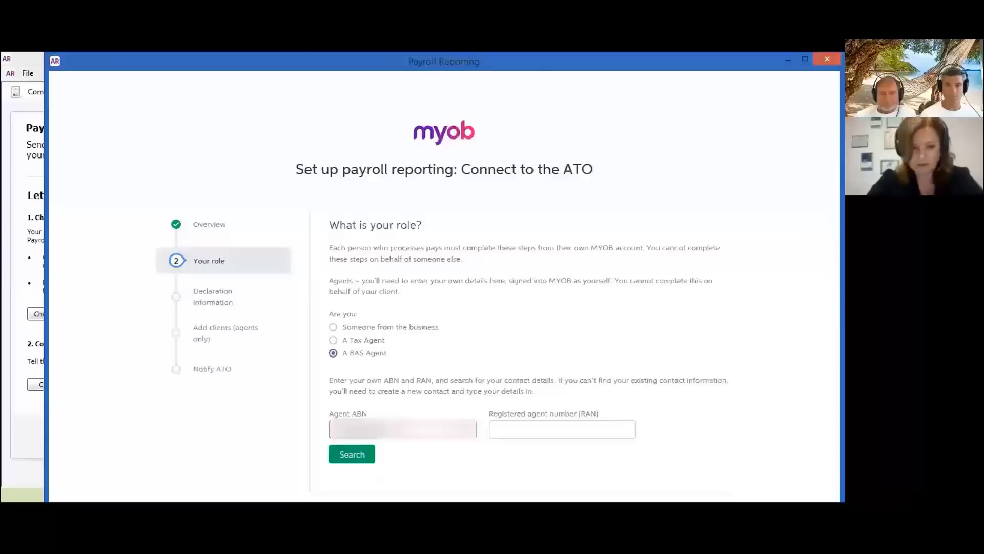
pyautogui.click(543, 428)
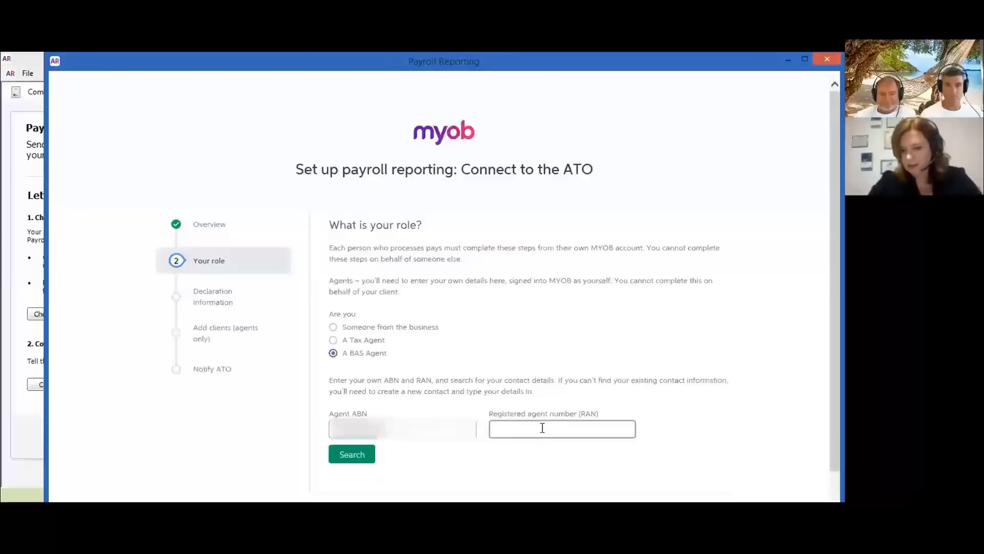
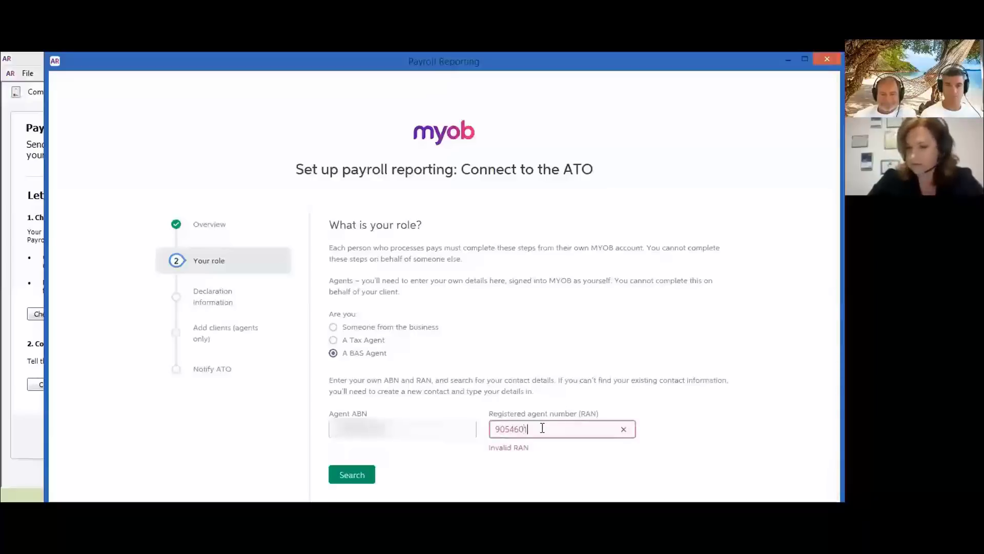
pyautogui.click(340, 458)
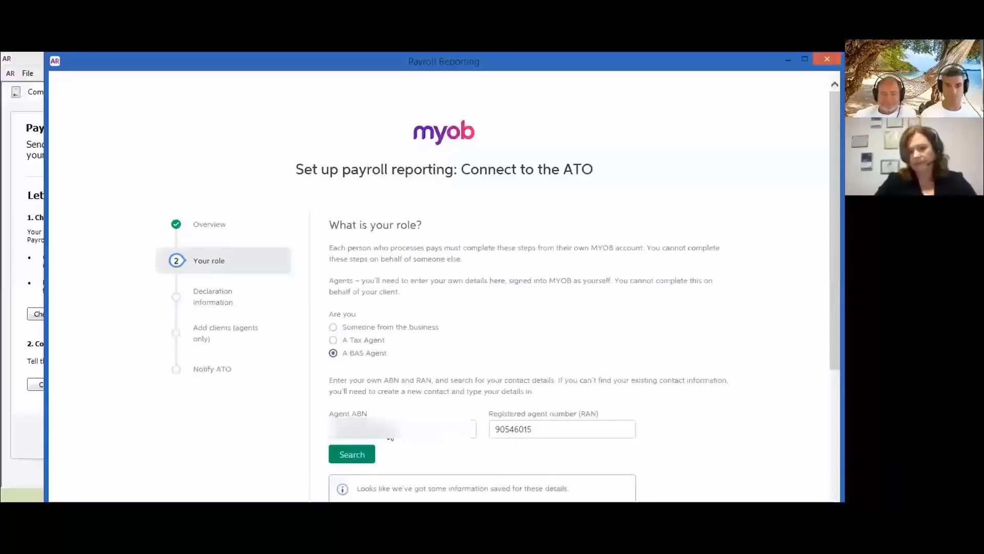
pyautogui.scroll(-3, 402, 382)
pyautogui.scroll(-2, 372, 388)
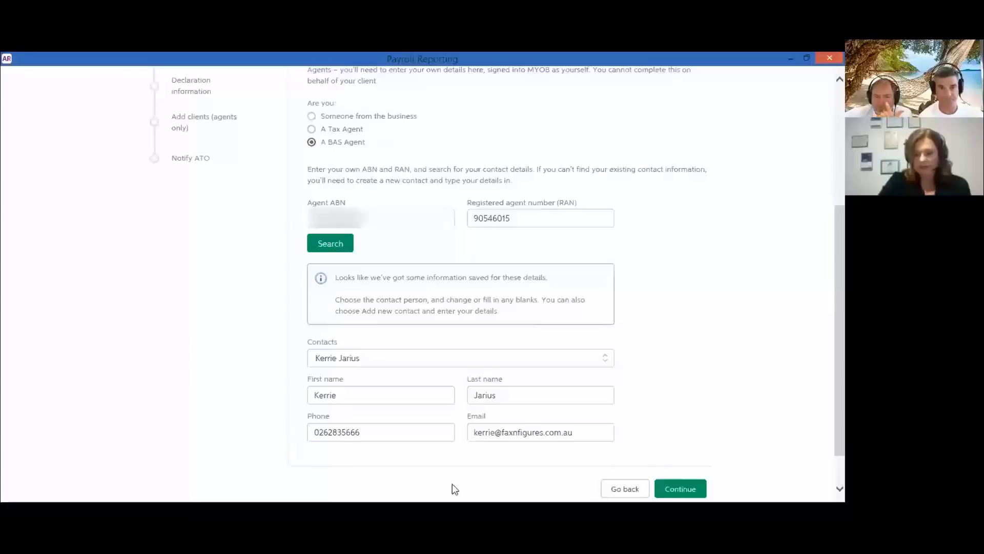
# - Continue to the declaration information step and enter the payer's ABN
pyautogui.click(680, 488)
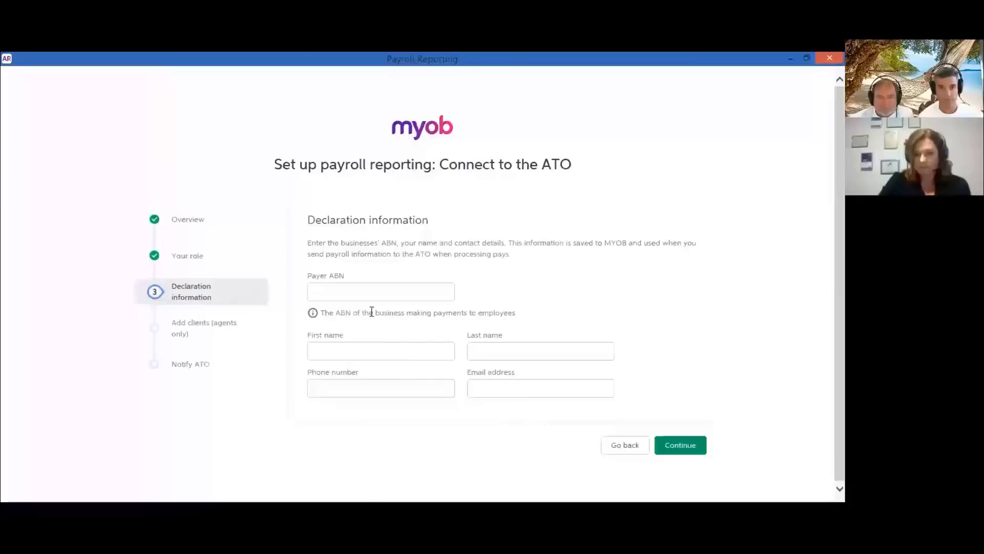
pyautogui.click(368, 295)
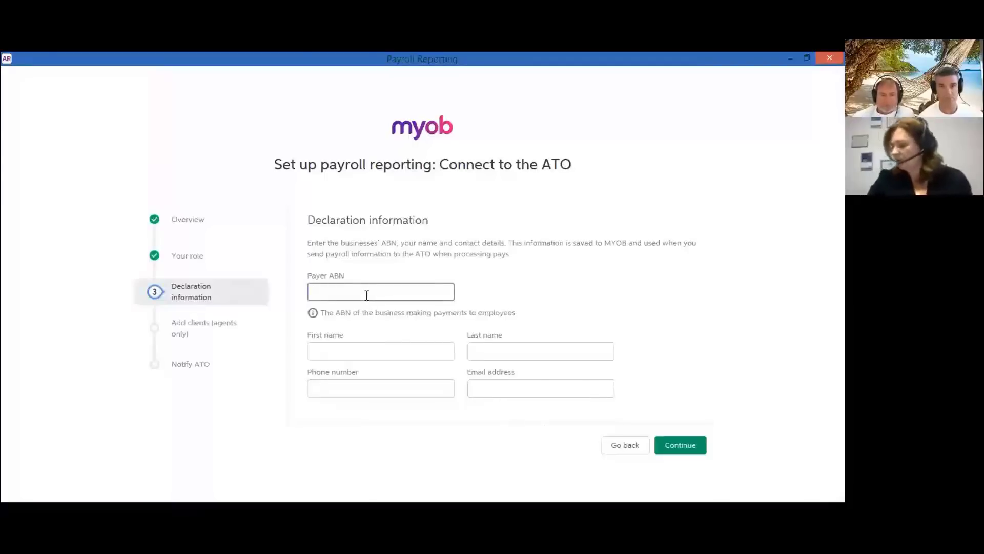
pyautogui.write('...')
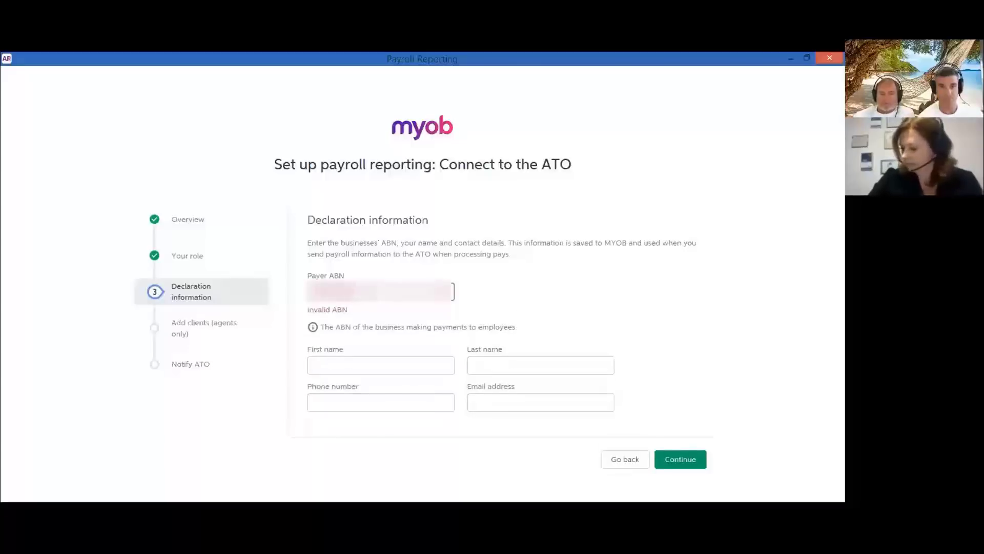
pyautogui.write('...')
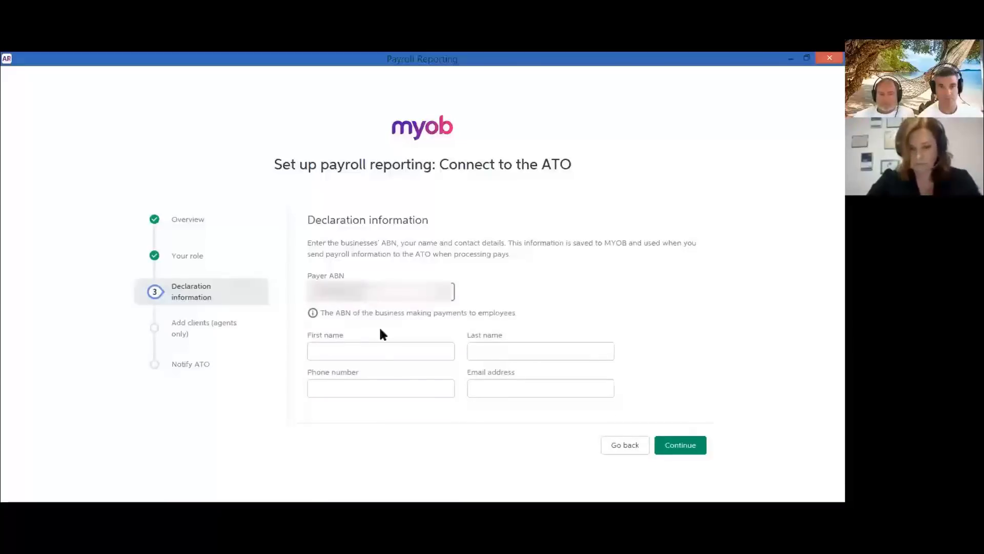
# - Enter the declarant's first name, last name, phone number and email address, then continue
pyautogui.click(389, 350)
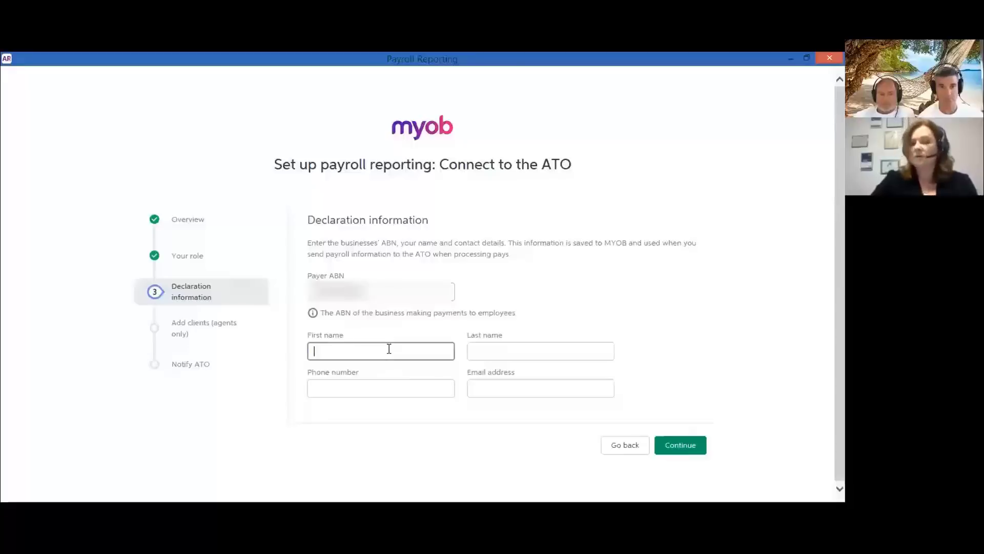
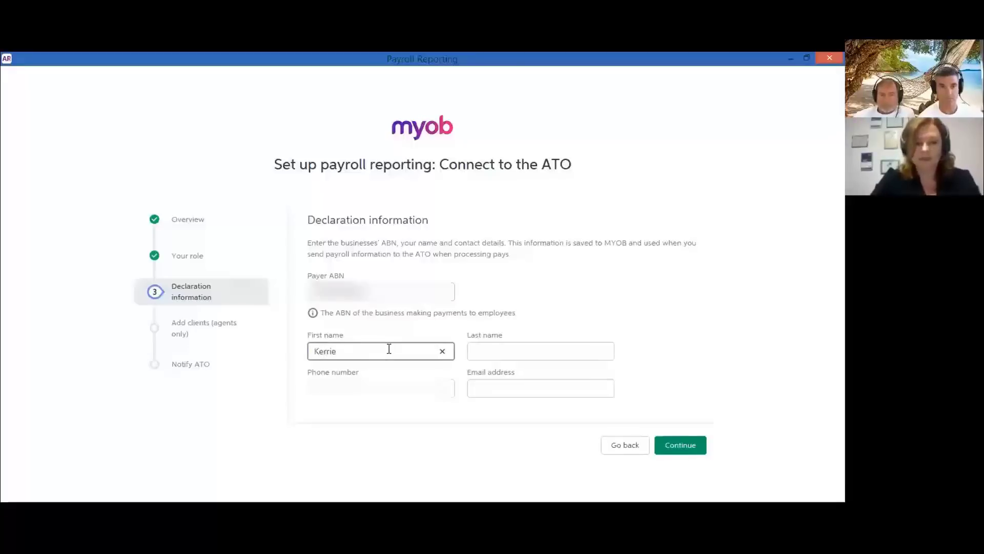
pyautogui.press('Tab')
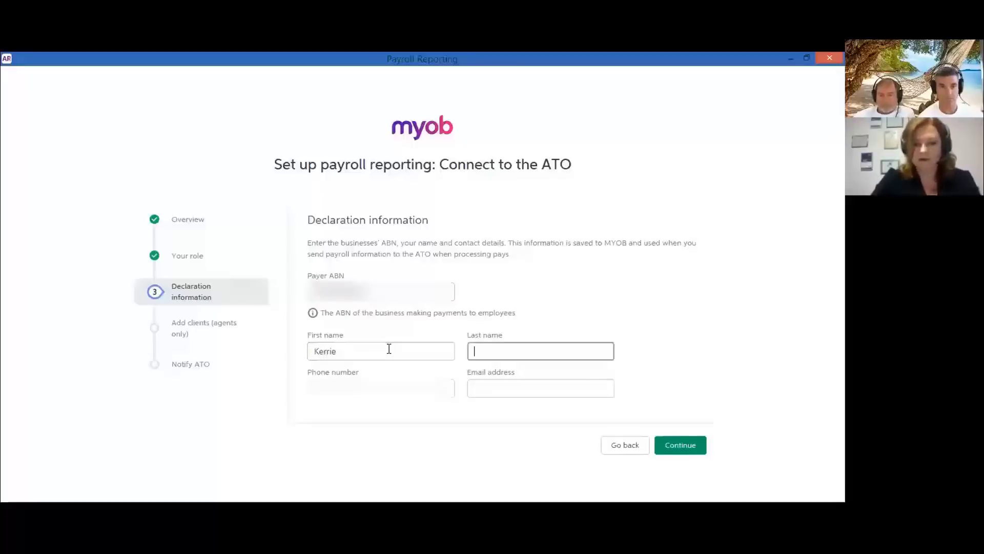
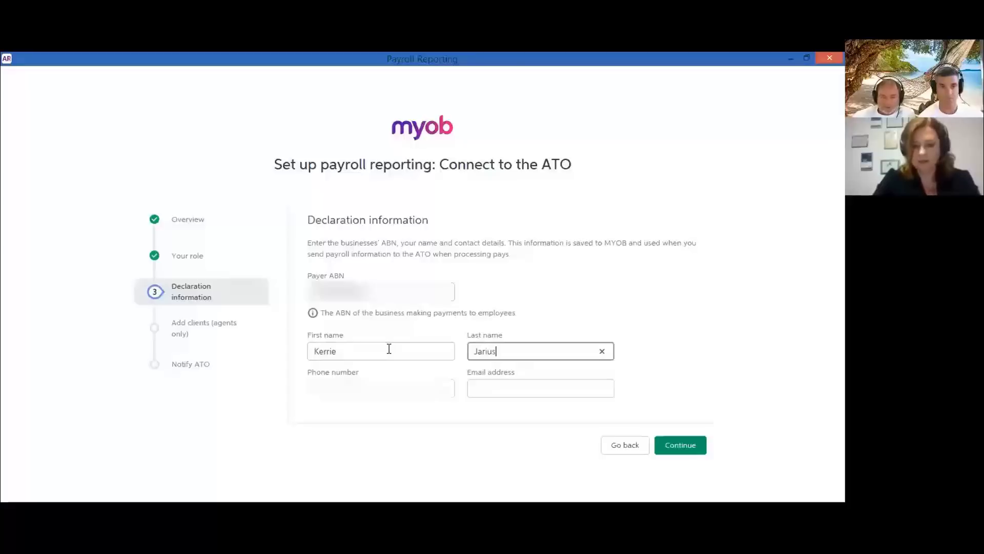
pyautogui.press('Tab')
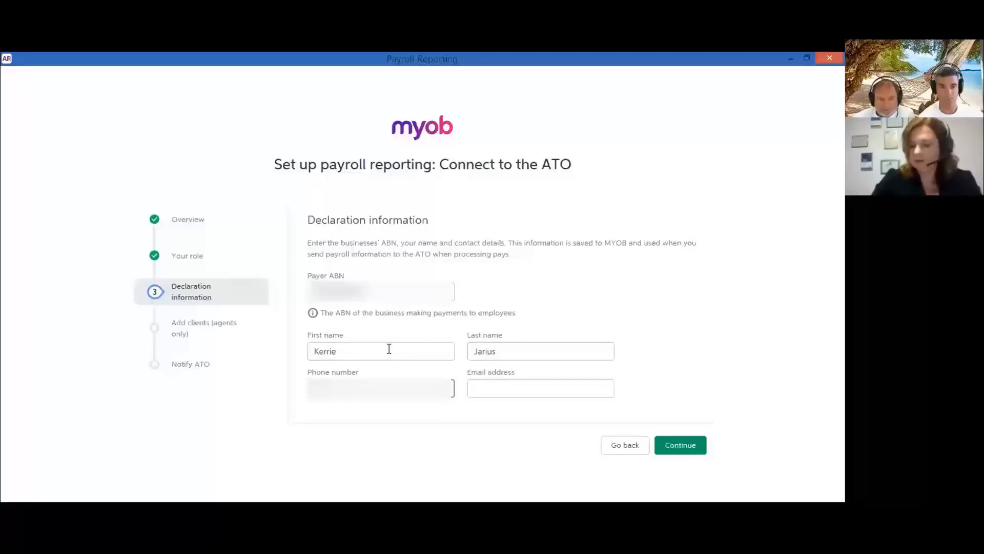
pyautogui.write('00123')
pyautogui.press('Tab')
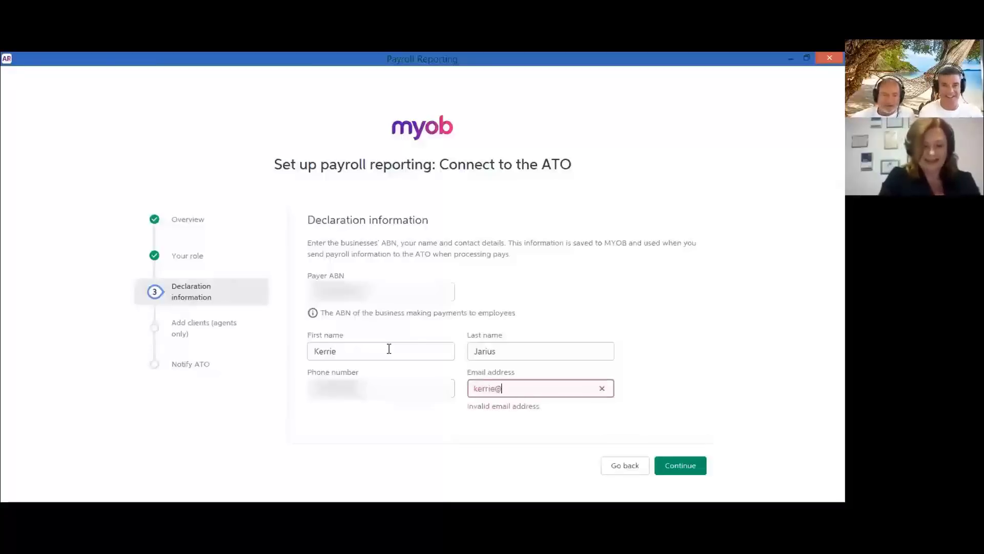
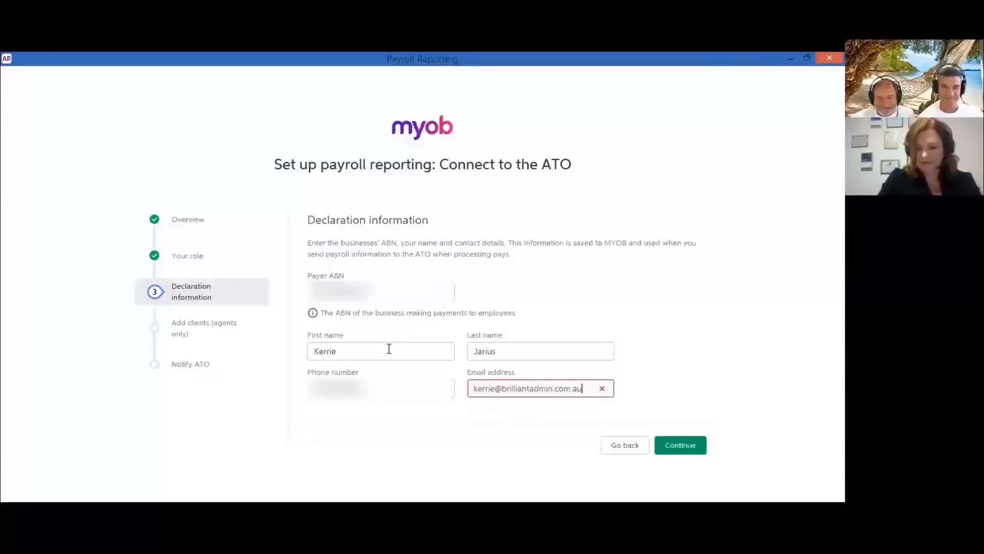
pyautogui.click(686, 445)
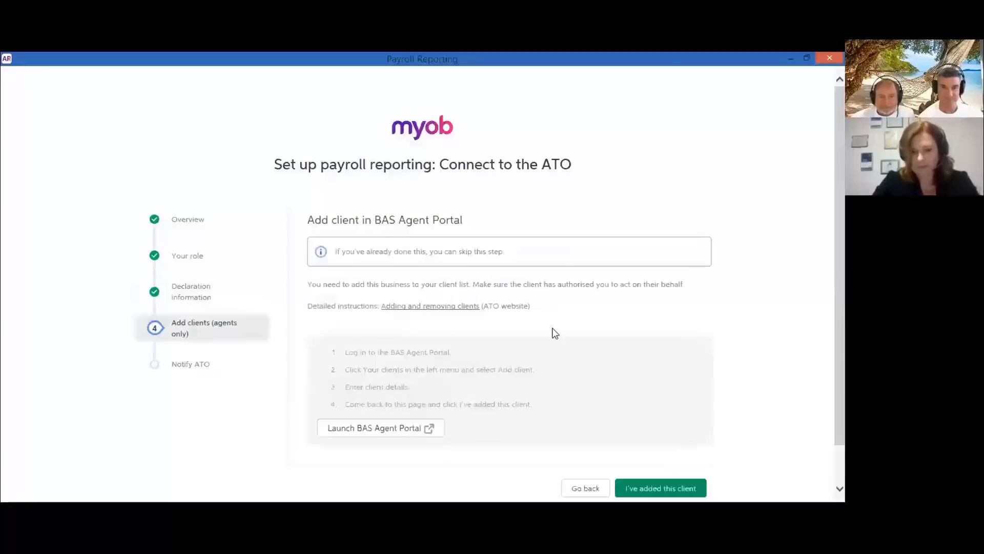
# - Confirm with "I've added this client" that the business is a client in the BAS Agent Portal
pyautogui.scroll(-1, 554, 332)
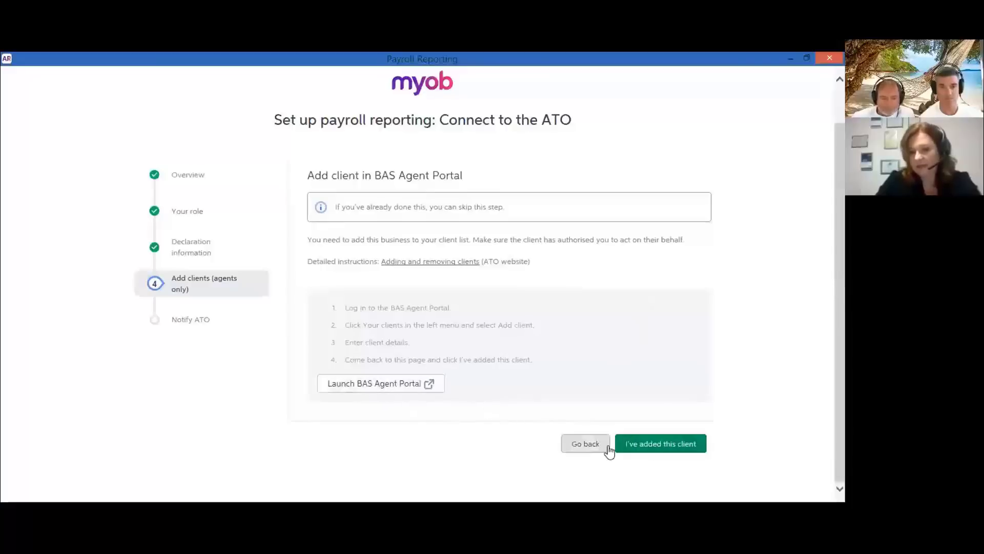
pyautogui.click(648, 449)
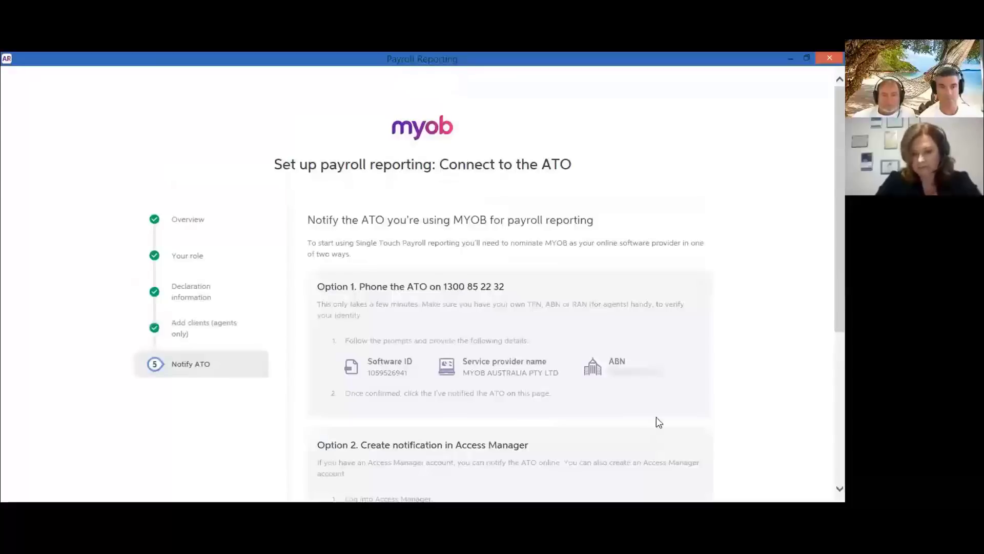
# - Review the phone and Access Manager notification options, then choose "I've notified the ATO"
pyautogui.scroll(-4, 663, 394)
pyautogui.scroll(4, 663, 393)
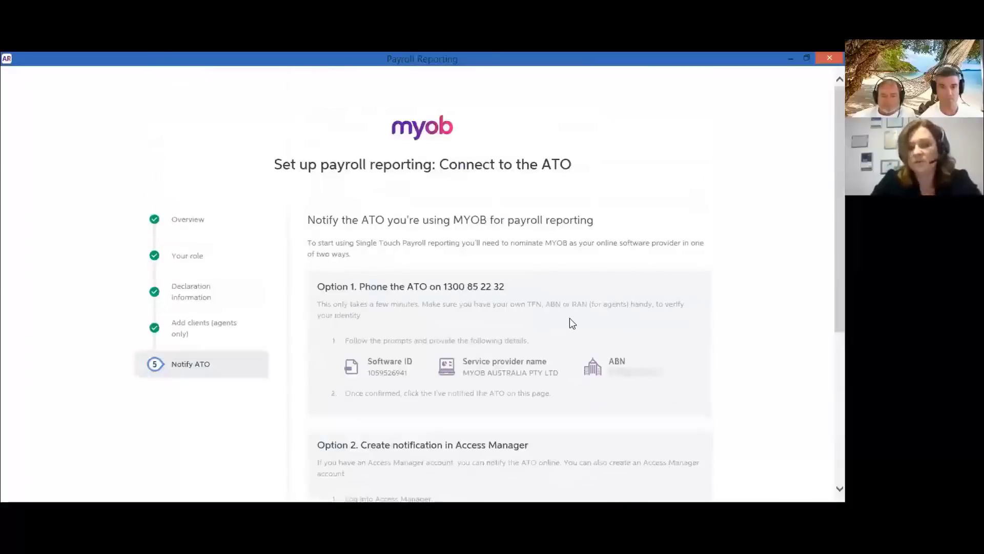
pyautogui.scroll(-3, 575, 322)
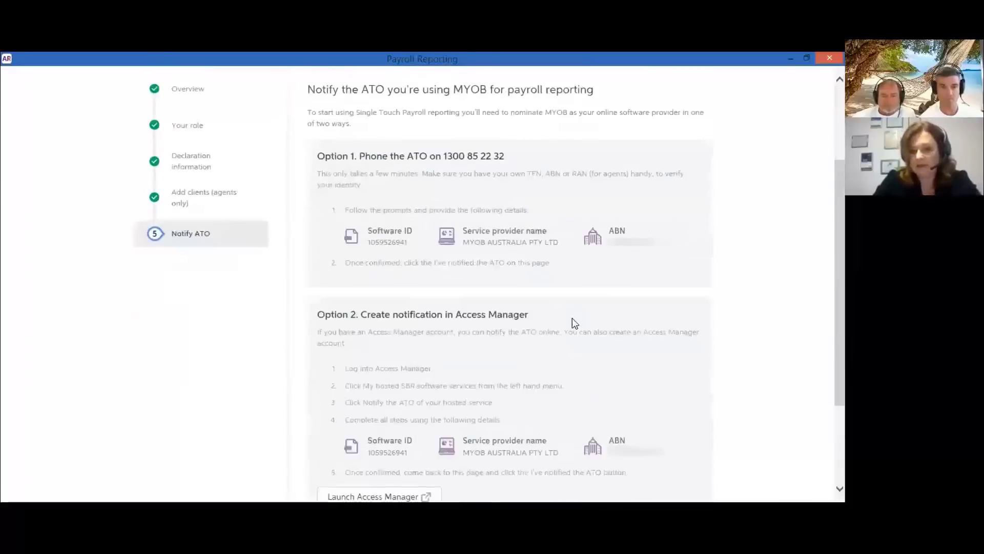
pyautogui.scroll(-2, 635, 323)
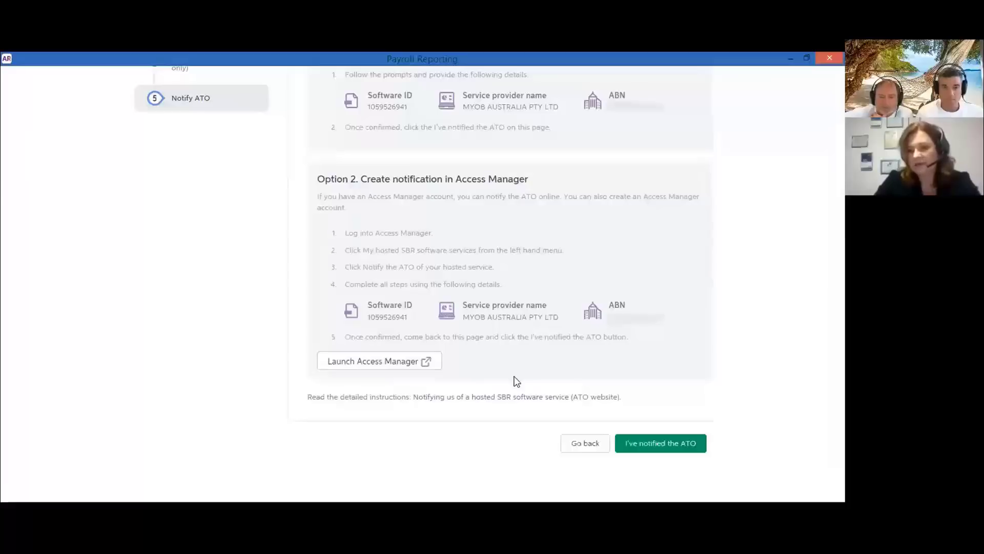
pyautogui.click(663, 445)
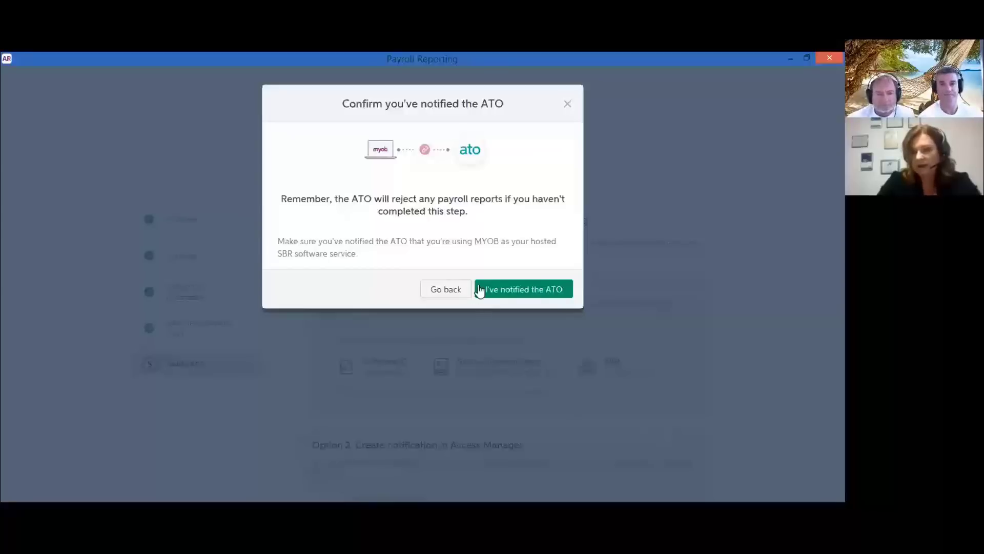
# - Confirm the ATO notification to finish the Single Touch Payroll connection setup
pyautogui.click(512, 290)
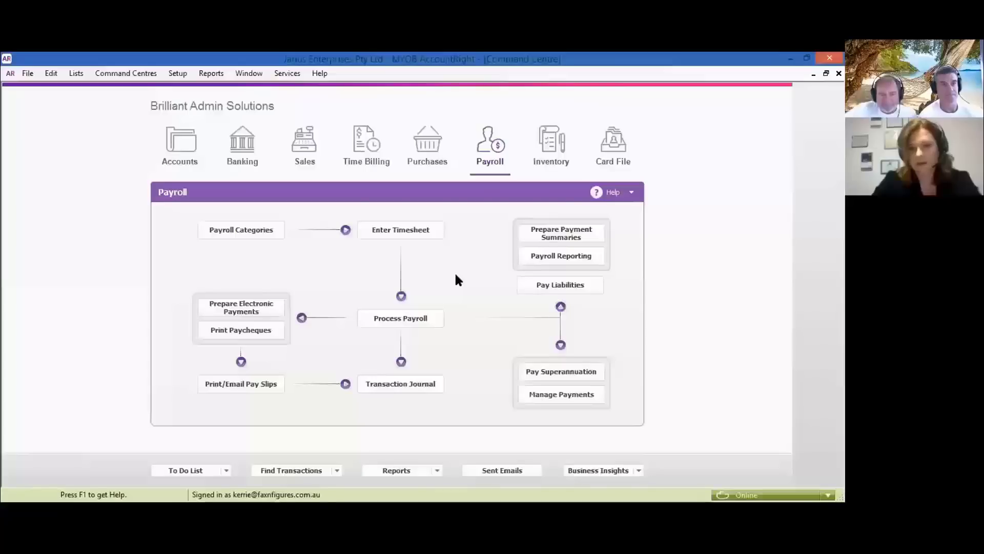
# - Process payroll for one individual employee selected by name search, advancing to Employee Pays
pyautogui.click(423, 319)
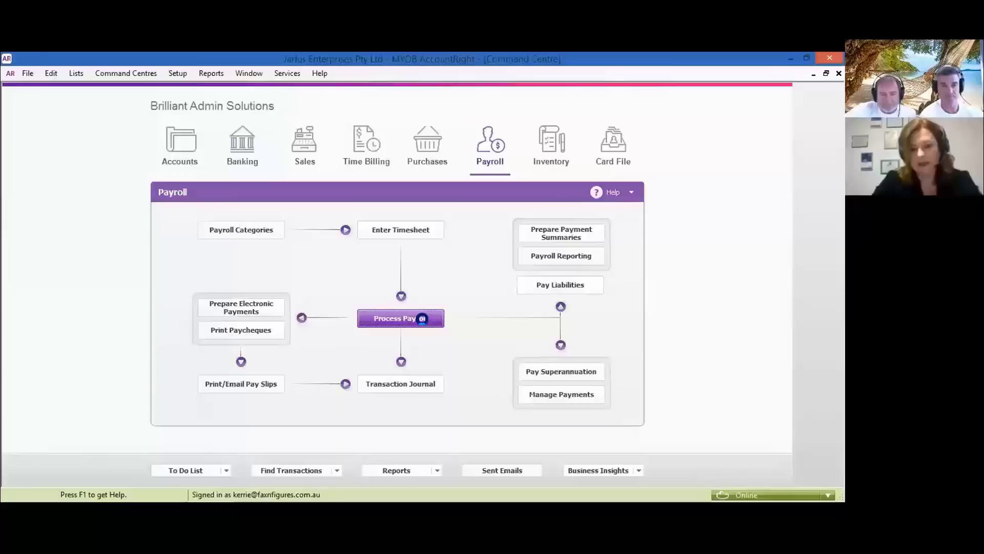
pyautogui.click(302, 179)
pyautogui.write('jaru')
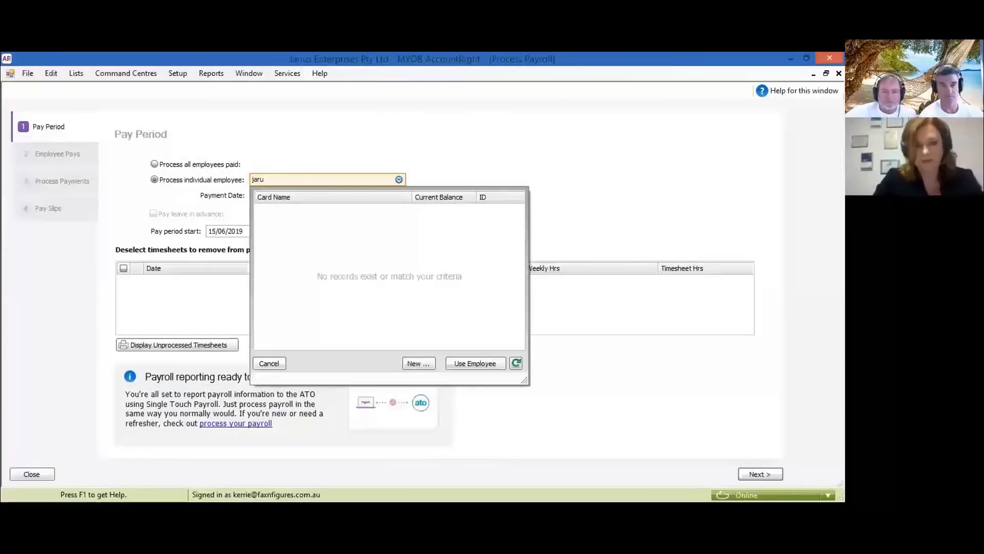
pyautogui.press('BackSpace')
pyautogui.write('u')
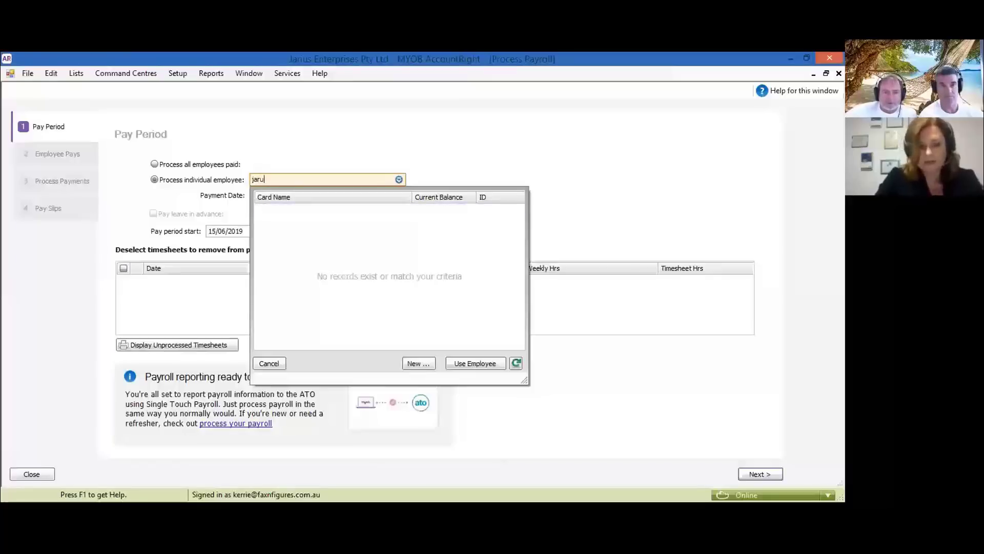
pyautogui.press('BackSpace')
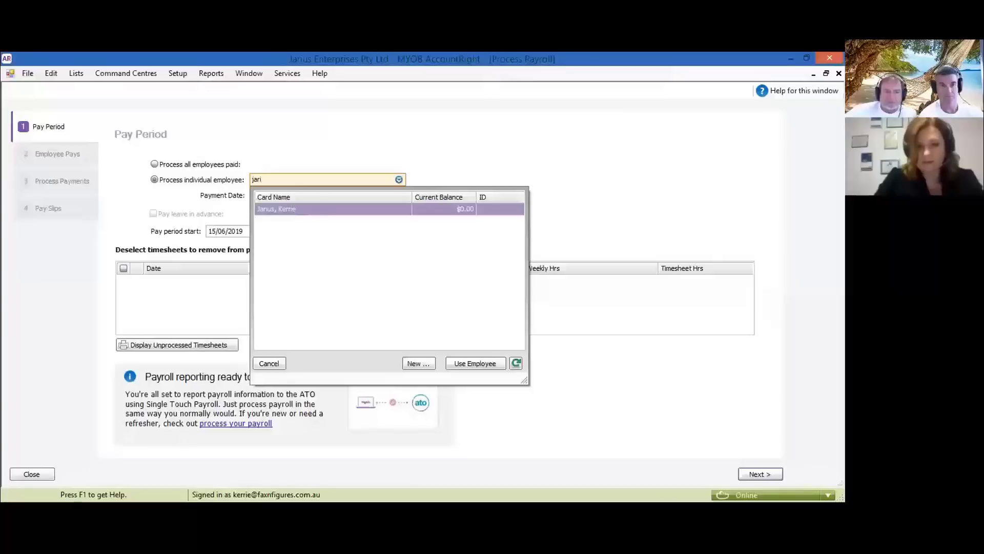
pyautogui.press('Return')
pyautogui.click(754, 476)
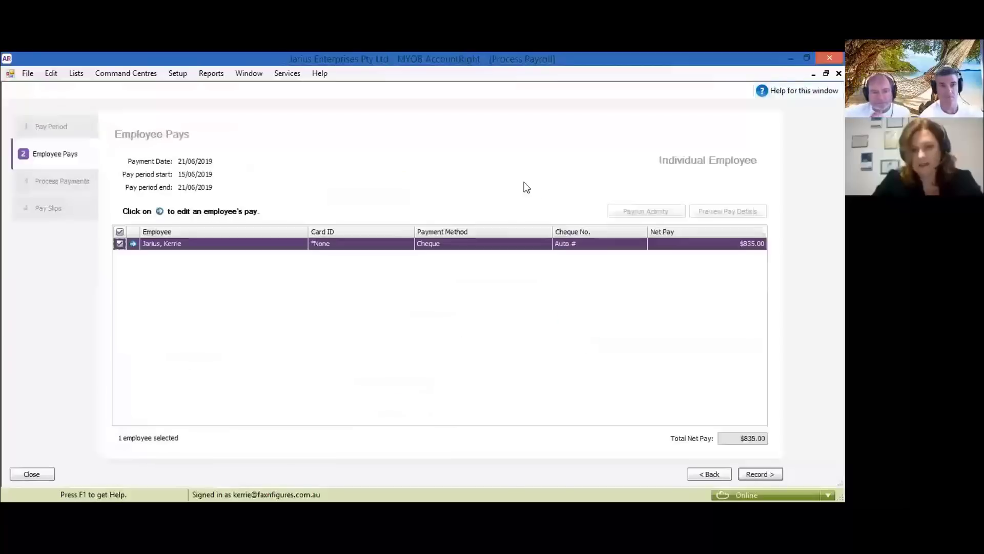
# - Record and confirm the single $835.00 pay, bringing up the Payroll Reporting Declaration
pyautogui.click(758, 474)
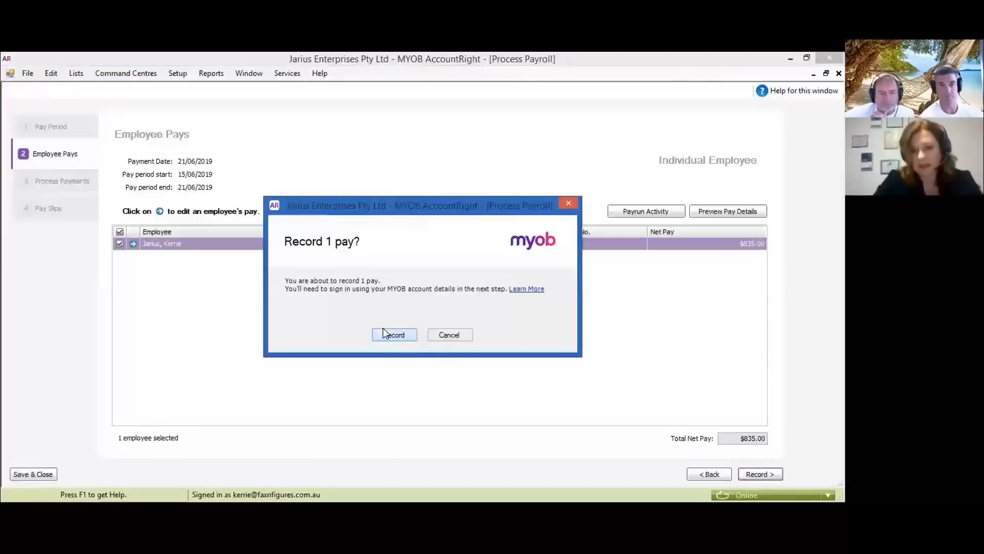
pyautogui.click(395, 335)
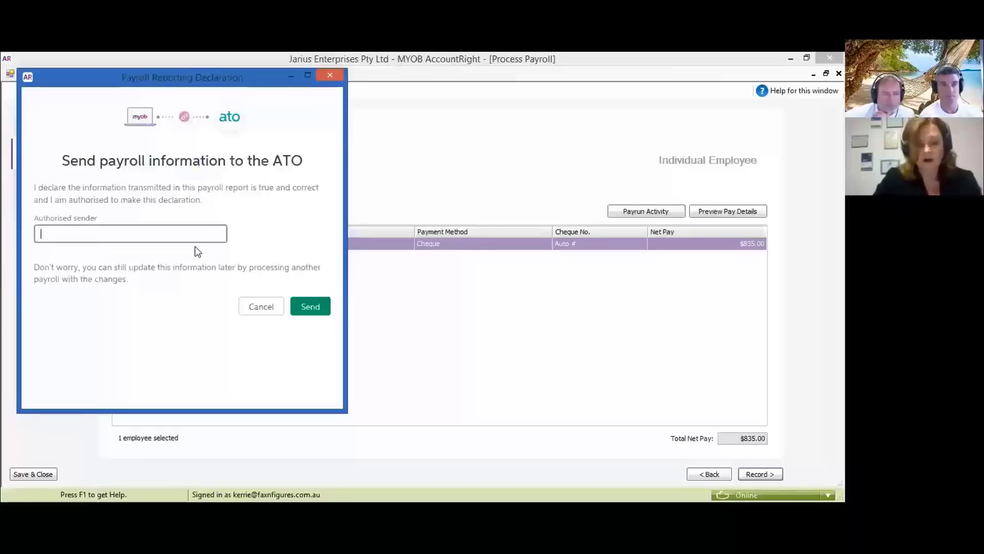
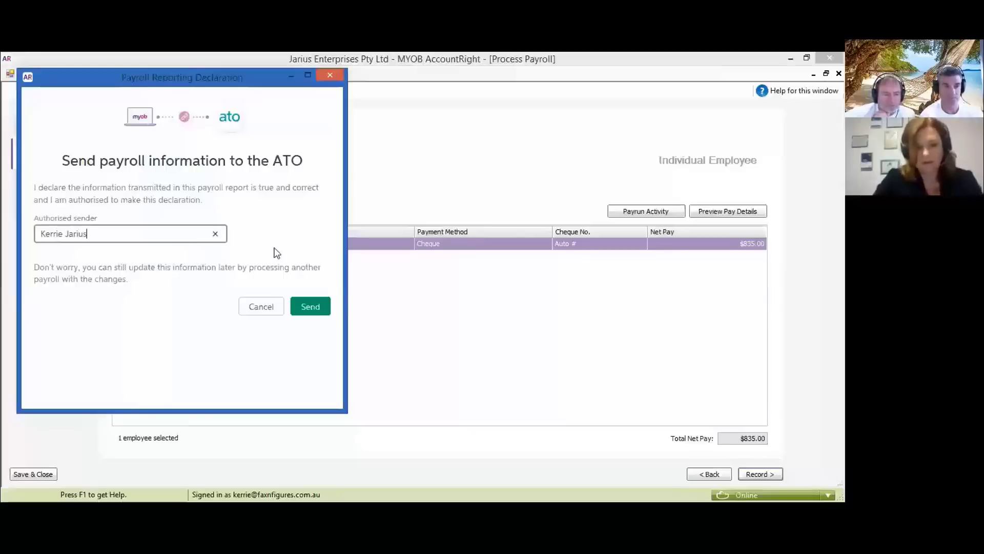
# - Enter the authorised sender's name, send the pay to the ATO, skip pay slips and open the Payroll Reporting Centre
pyautogui.click(311, 307)
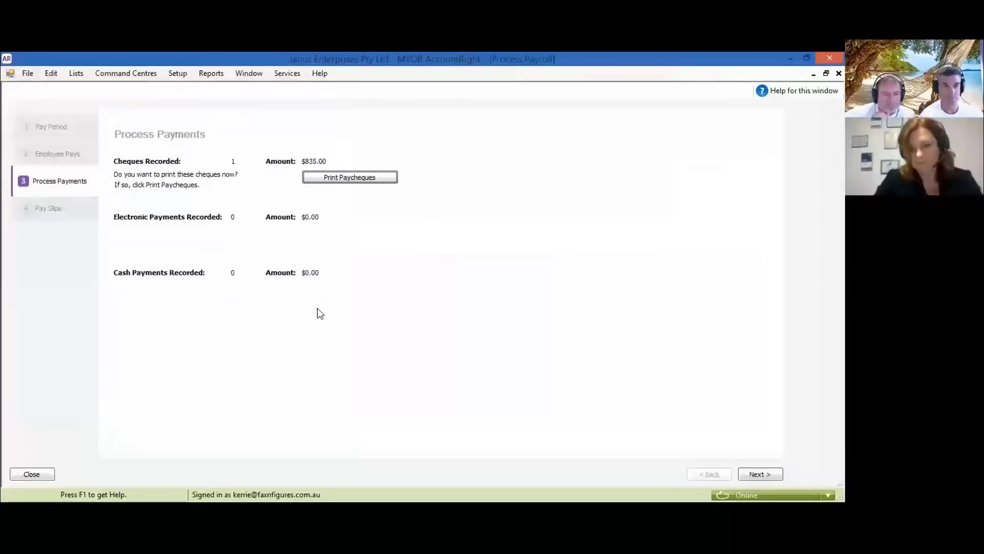
pyautogui.click(771, 472)
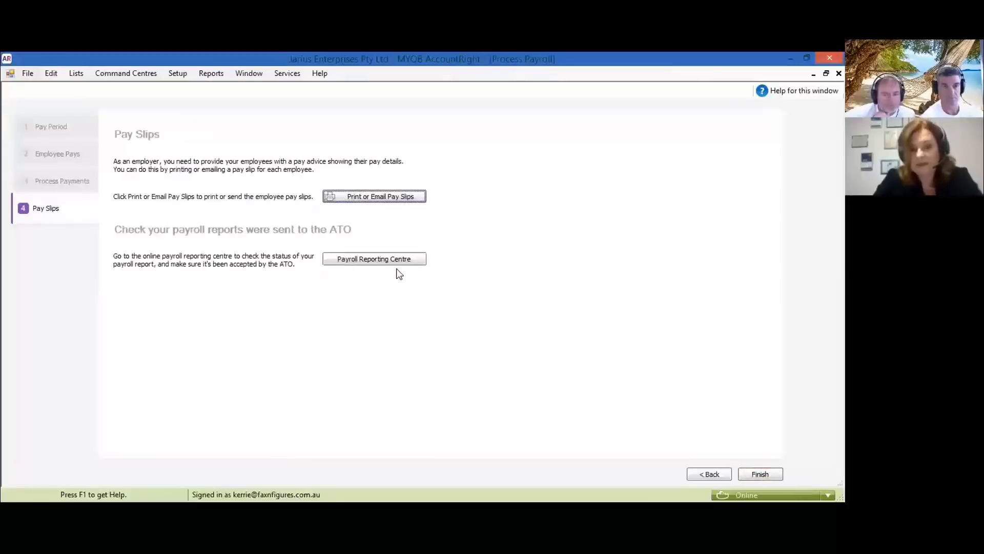
pyautogui.click(395, 263)
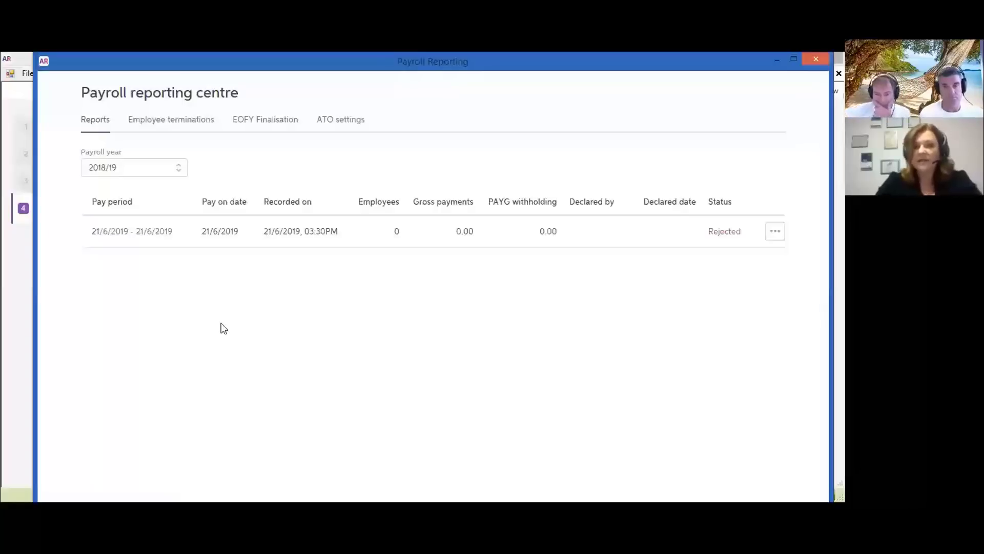
# - Check the 21/6/2019 report shows Rejected, then view EOFY Finalisation for 2018/19
pyautogui.click(266, 121)
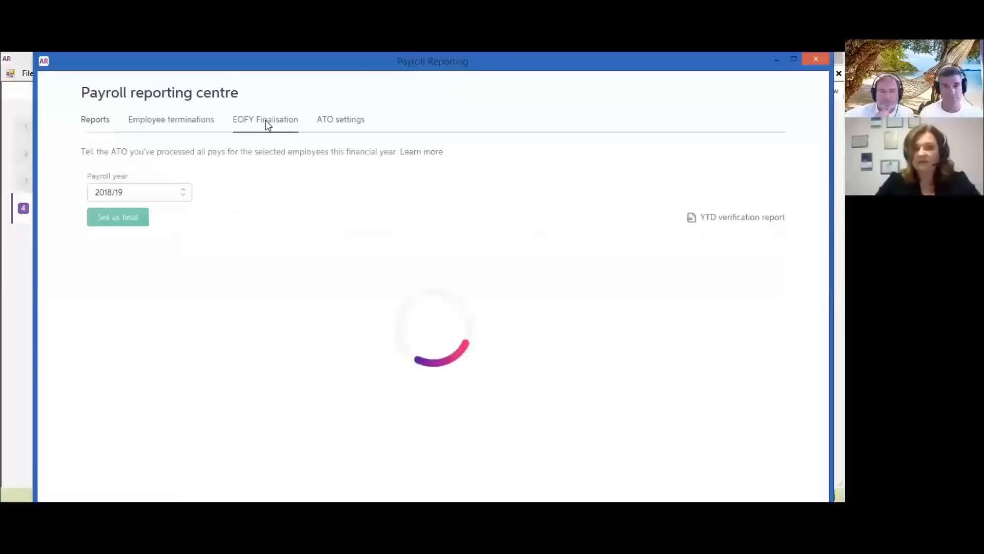
# - Return to the Reports list, then view the 2018/19 Employee terminations page, which lists no employees
pyautogui.click(95, 122)
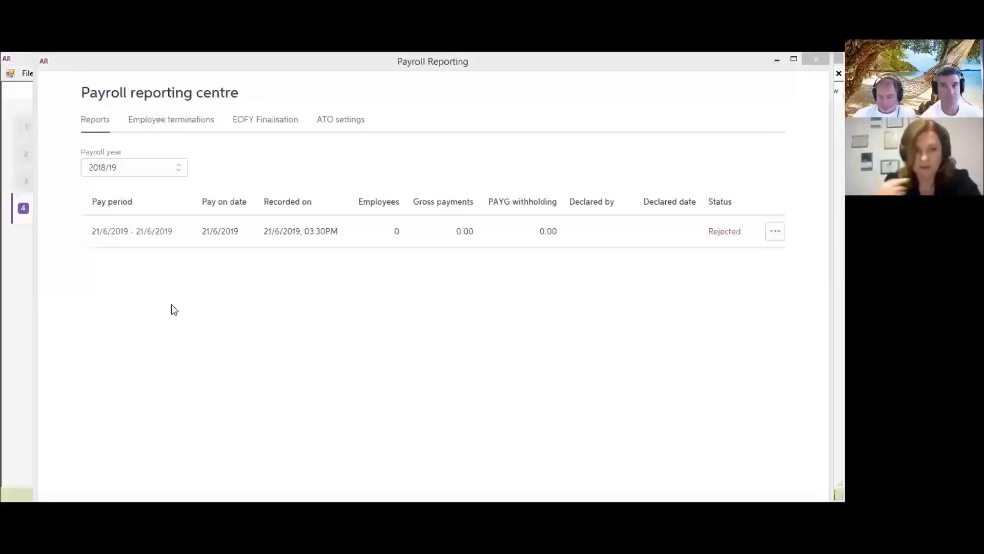
pyautogui.click(202, 123)
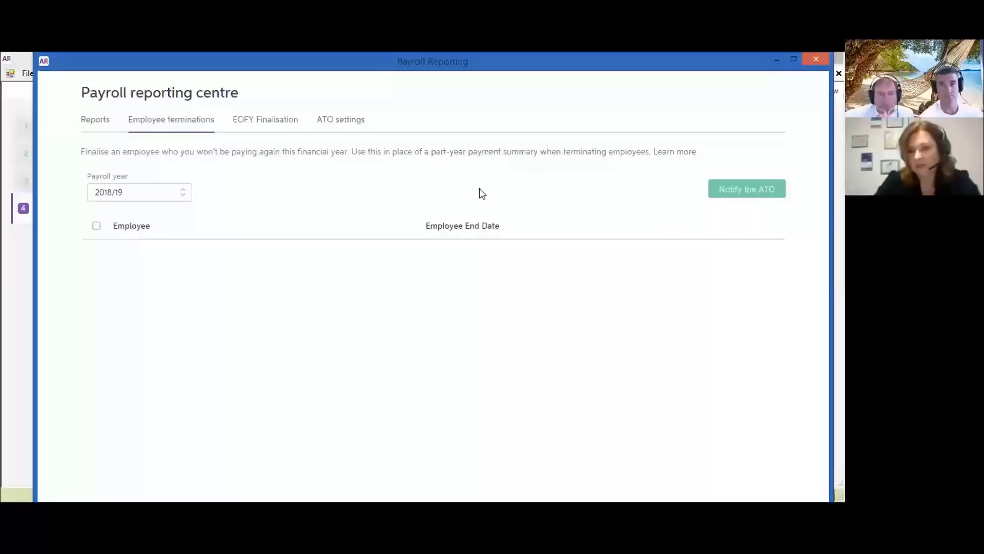
# - Switch to EOFY Finalisation showing 2018/19 totals: $0.00 gross, $0.00 PAYG withholding, 0 employees
pyautogui.click(274, 119)
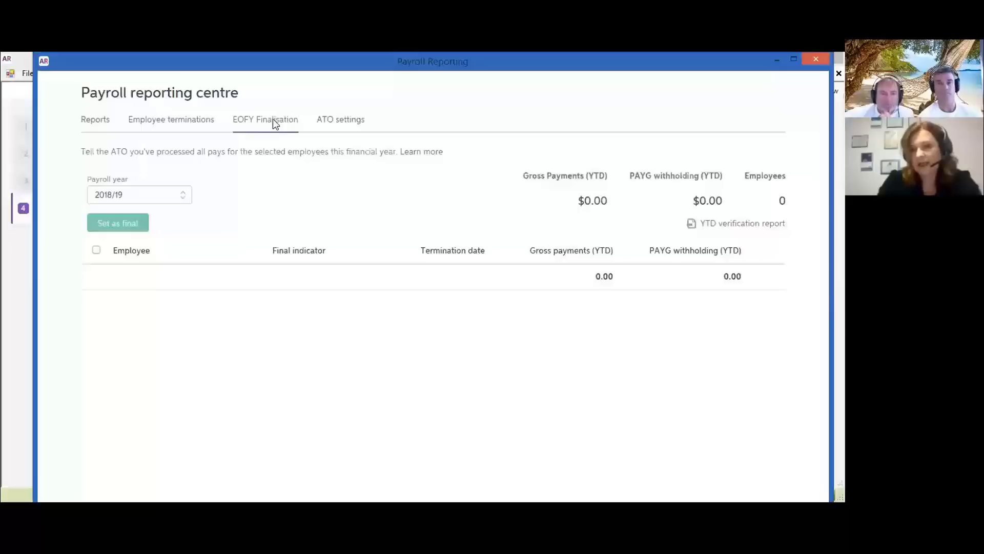
# - View the ATO settings with client and agent ABNs, then switch to the rejected-STP-reports guide
pyautogui.click(332, 119)
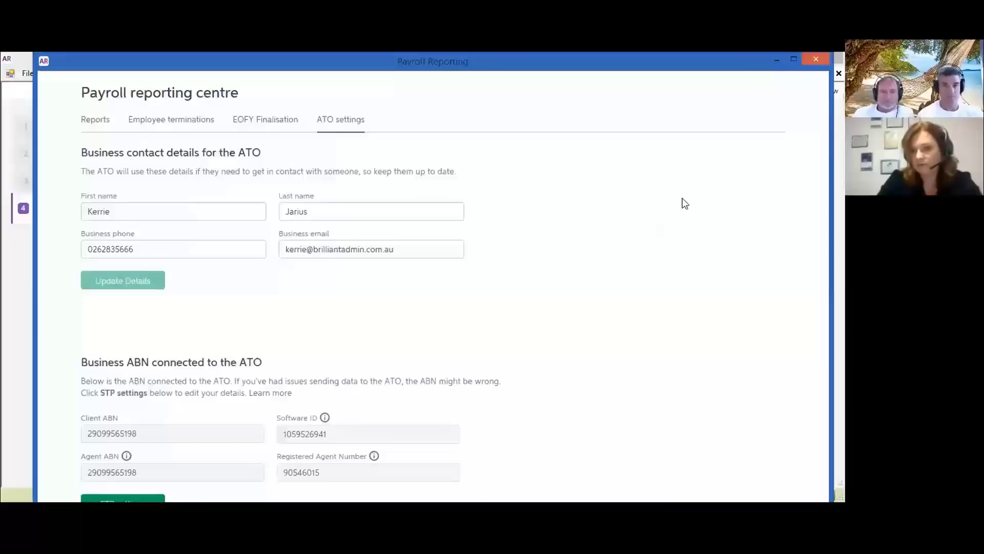
pyautogui.hotkey('alt', 'Tab')
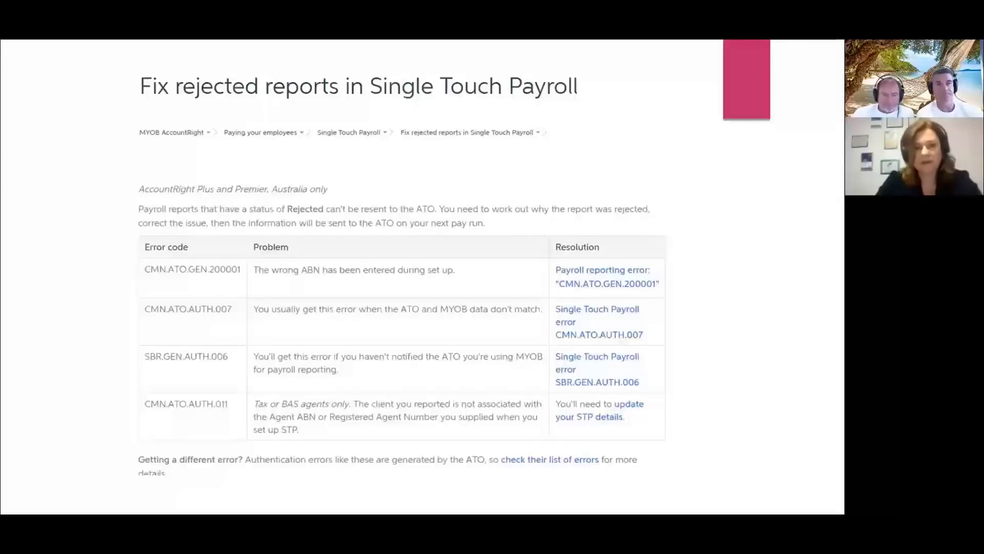
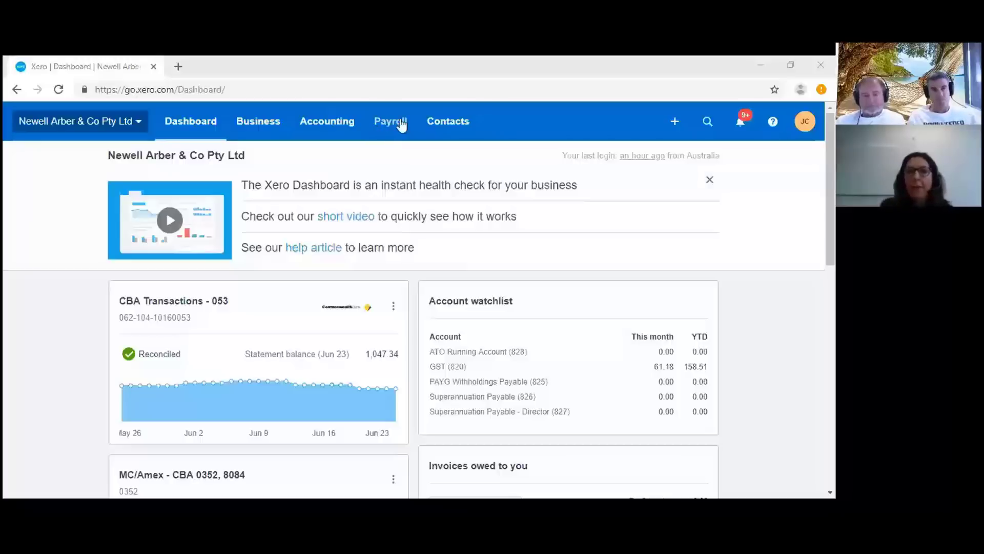
# - From Payroll > Pay employees, launch Single Touch Payroll setup and start the ATO opt-in
pyautogui.click(401, 124)
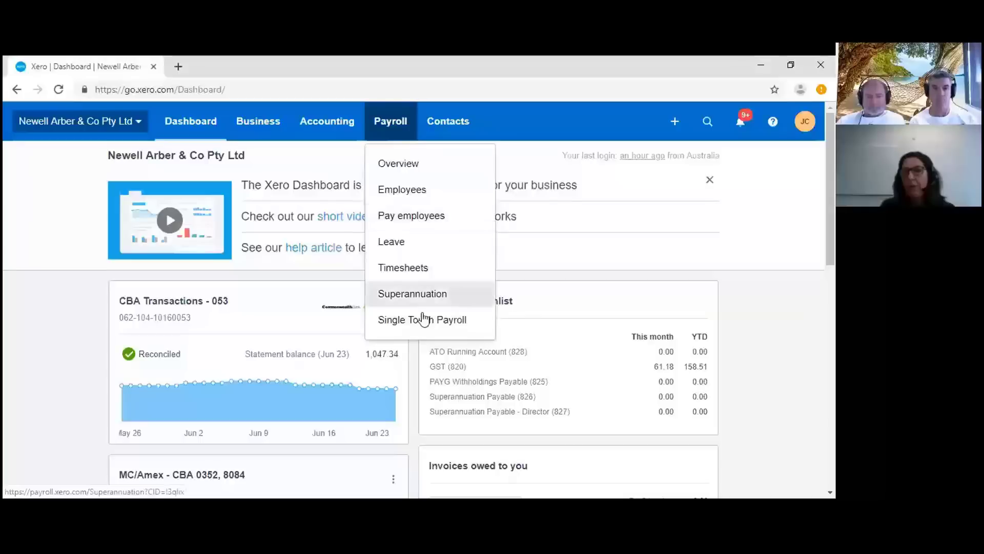
pyautogui.click(413, 217)
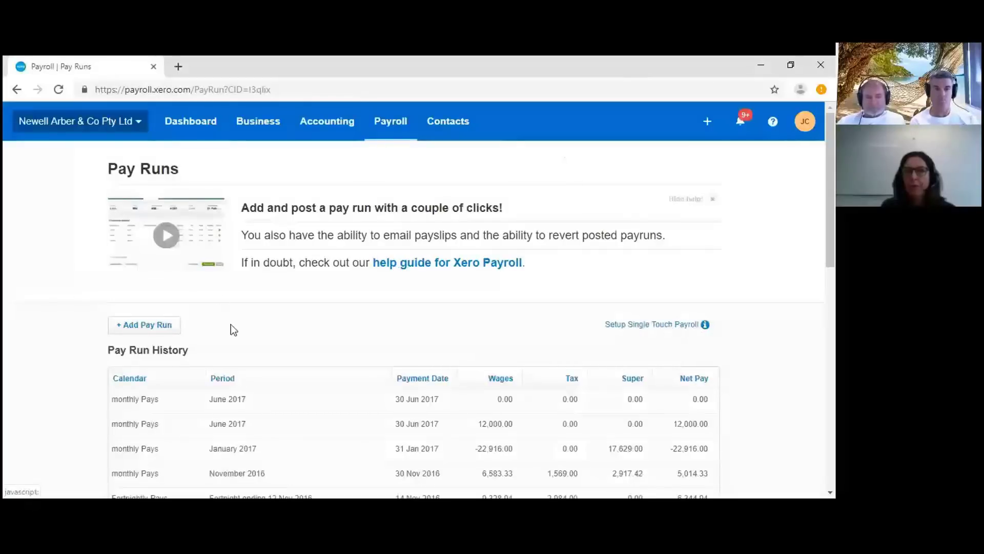
pyautogui.click(671, 331)
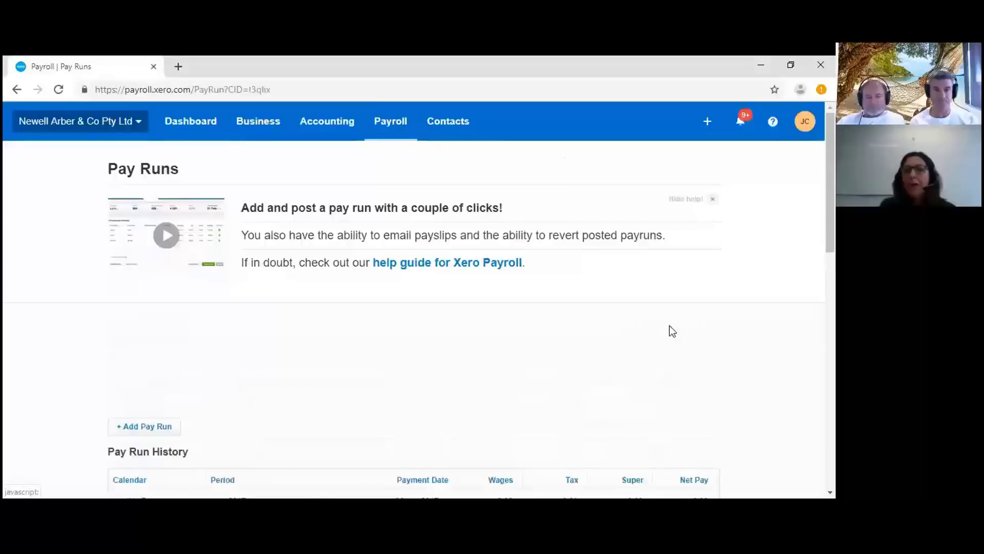
pyautogui.scroll(-3, 358, 332)
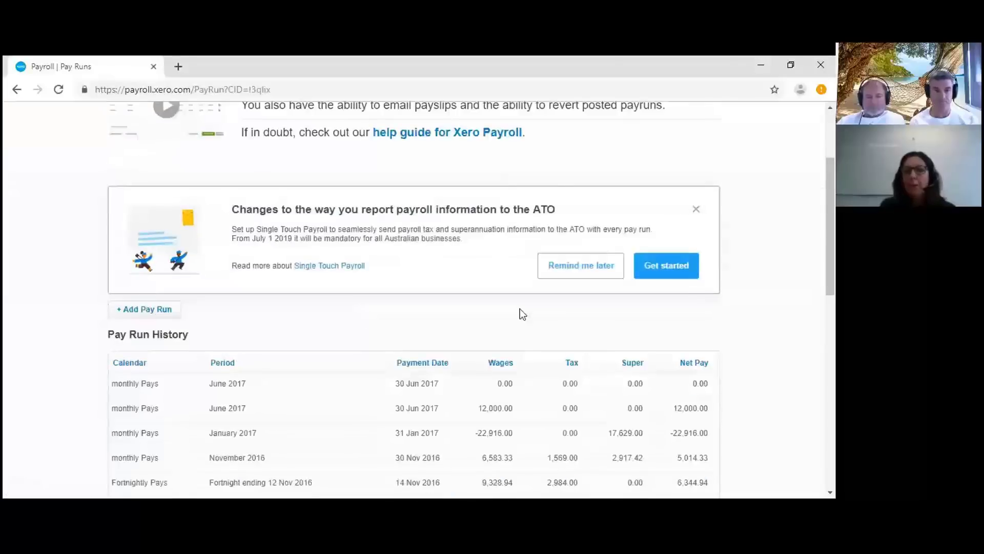
pyautogui.click(668, 268)
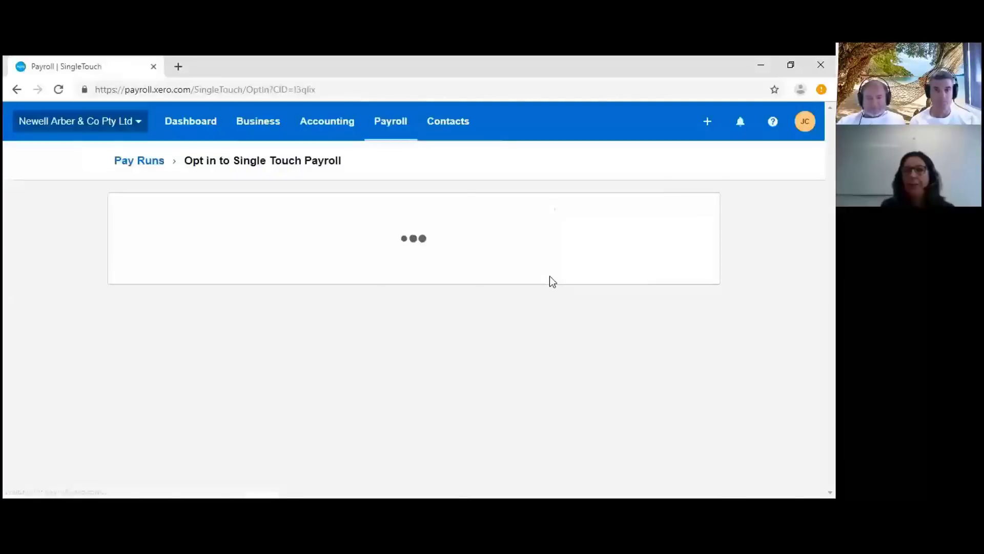
# - Opt in to STP for tax year 2019 and accept the organisation details
pyautogui.scroll(-1, 550, 281)
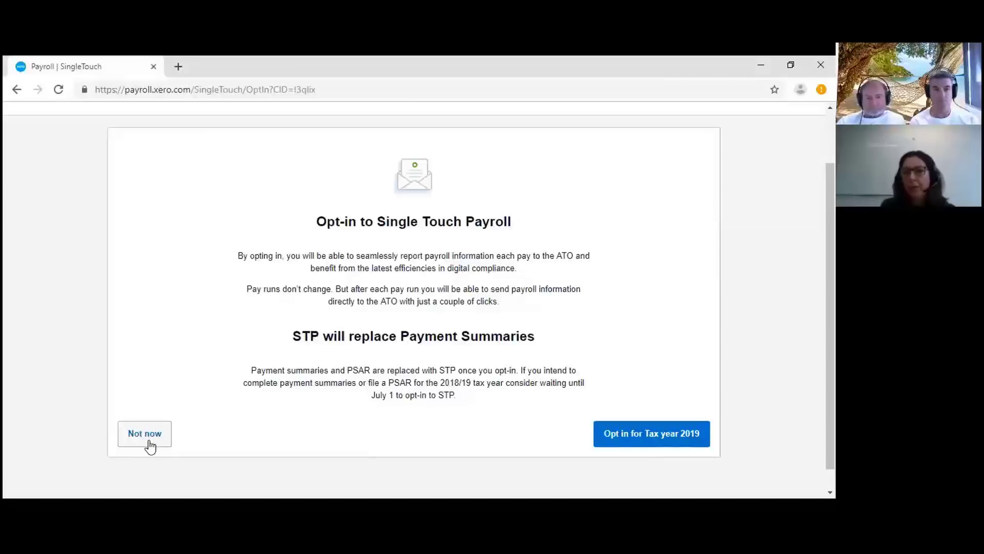
pyautogui.click(671, 435)
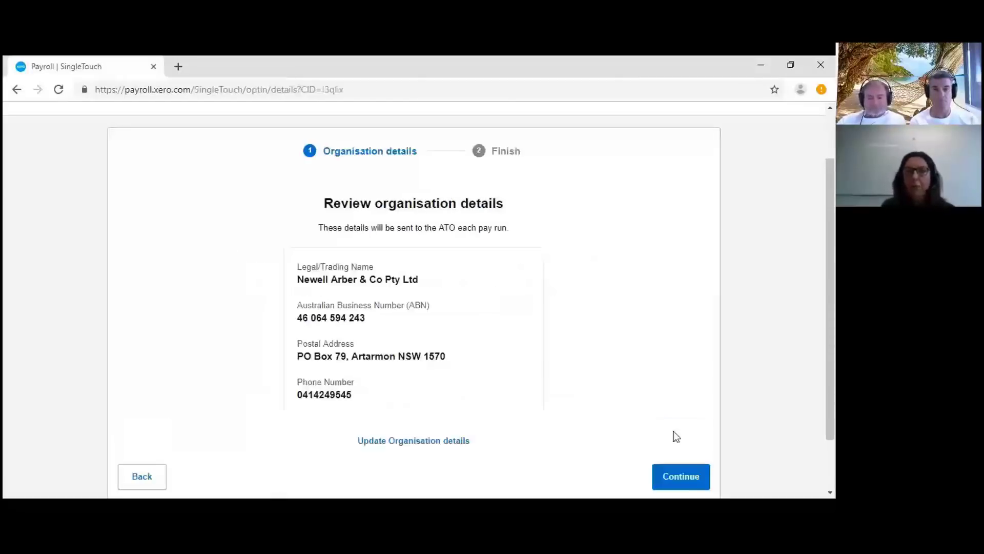
pyautogui.scroll(-1, 614, 316)
pyautogui.scroll(1, 613, 316)
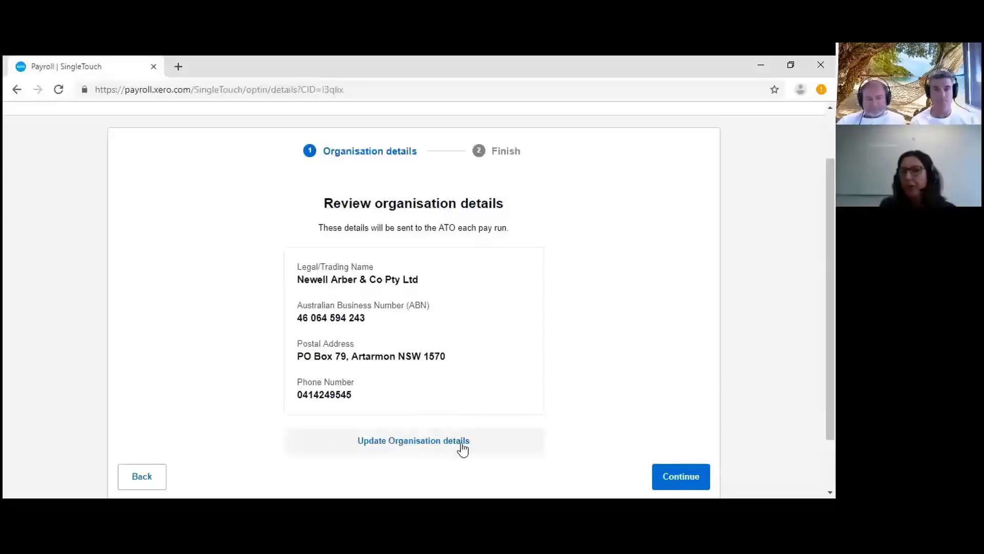
pyautogui.click(671, 479)
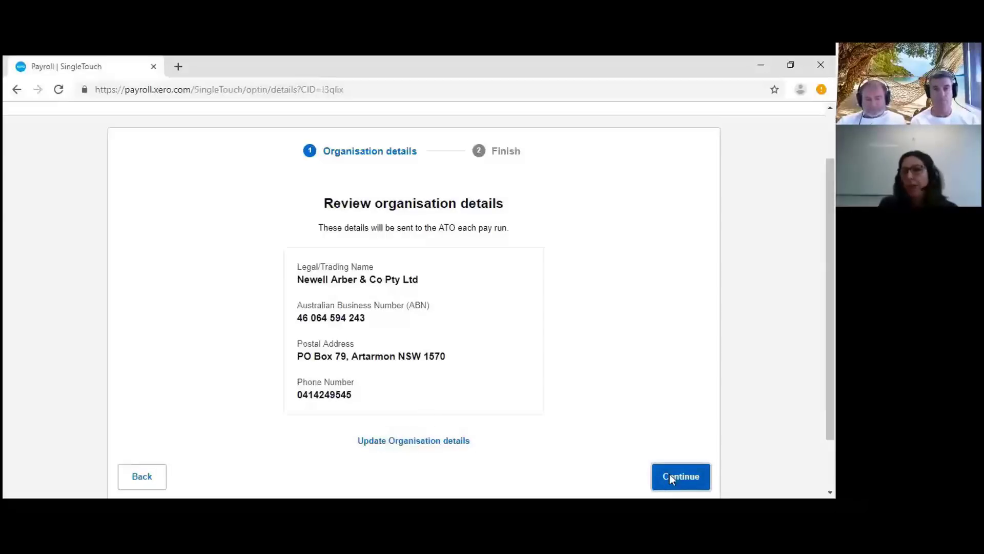
pyautogui.scroll(-1, 623, 298)
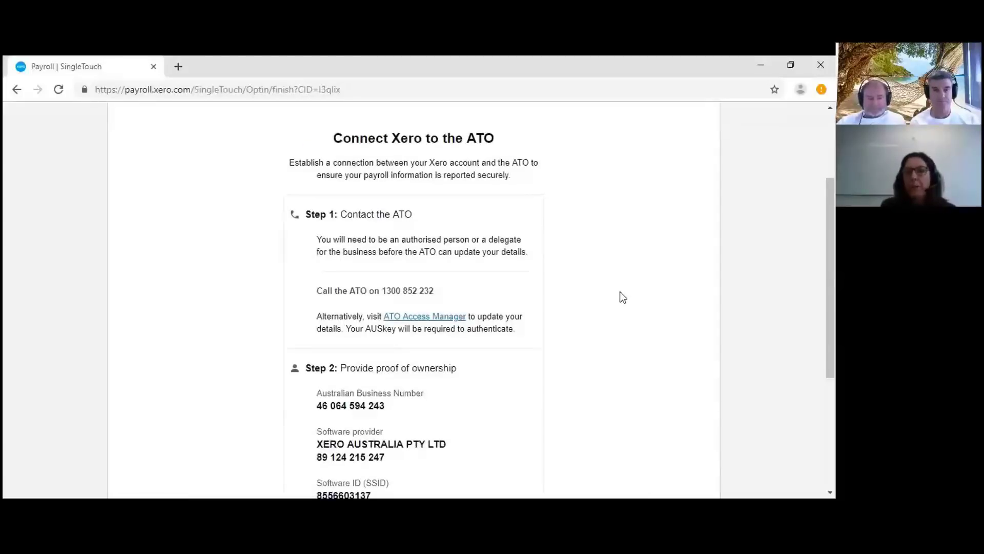
pyautogui.scroll(-1, 623, 297)
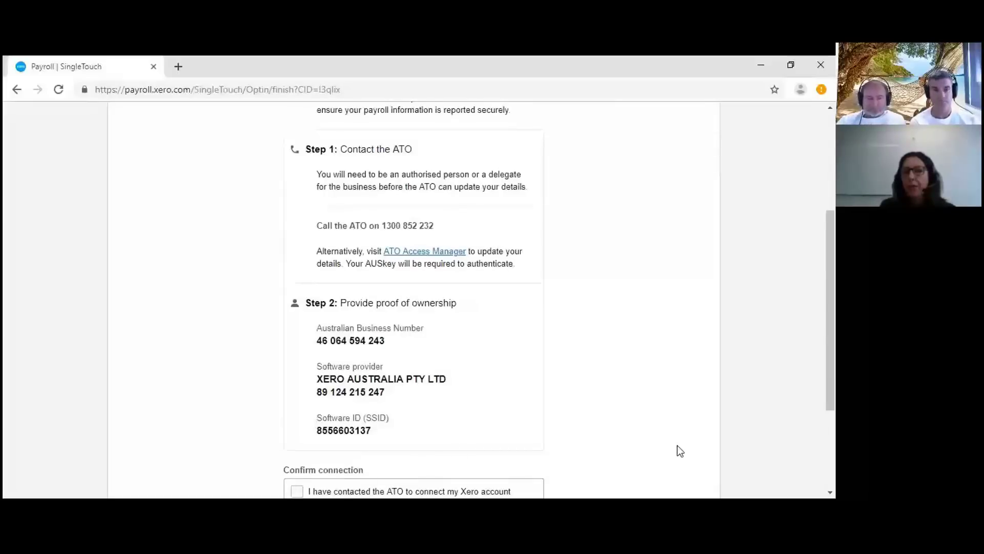
pyautogui.scroll(1, 680, 450)
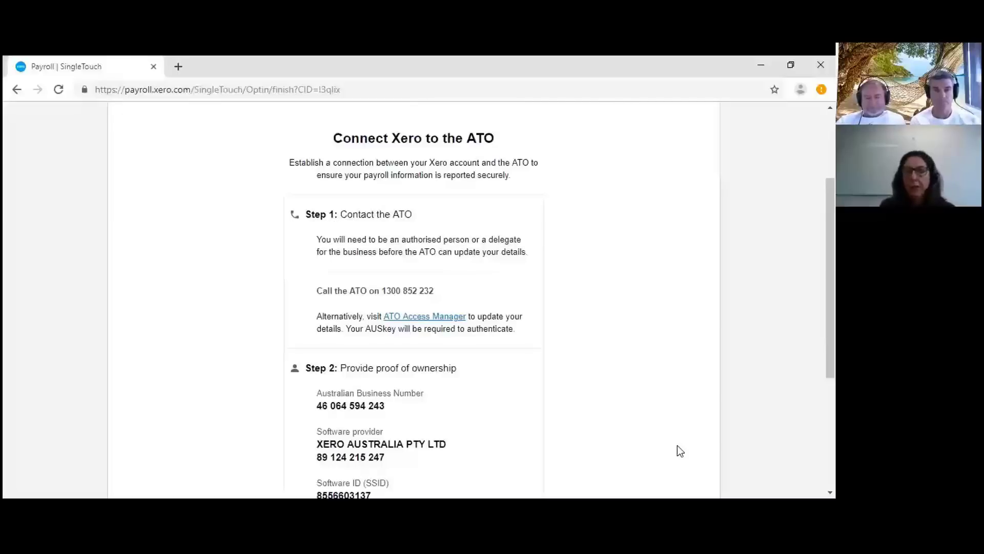
pyautogui.scroll(1, 678, 445)
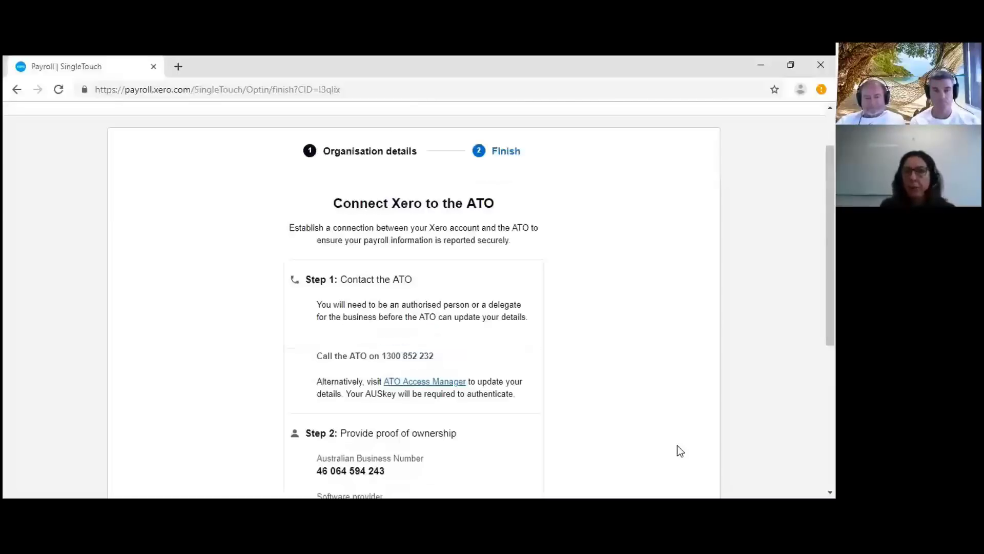
pyautogui.scroll(-1, 676, 445)
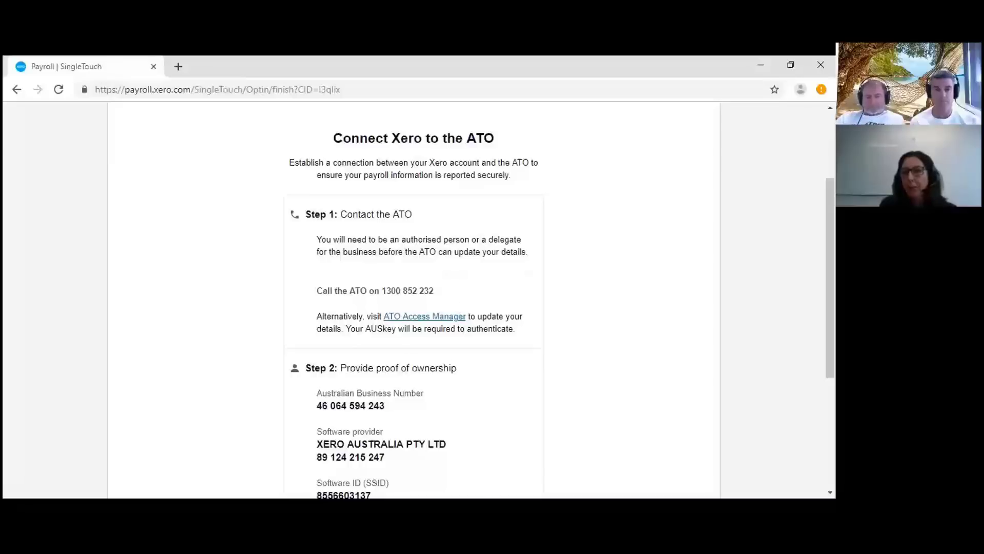
pyautogui.scroll(-2, 567, 411)
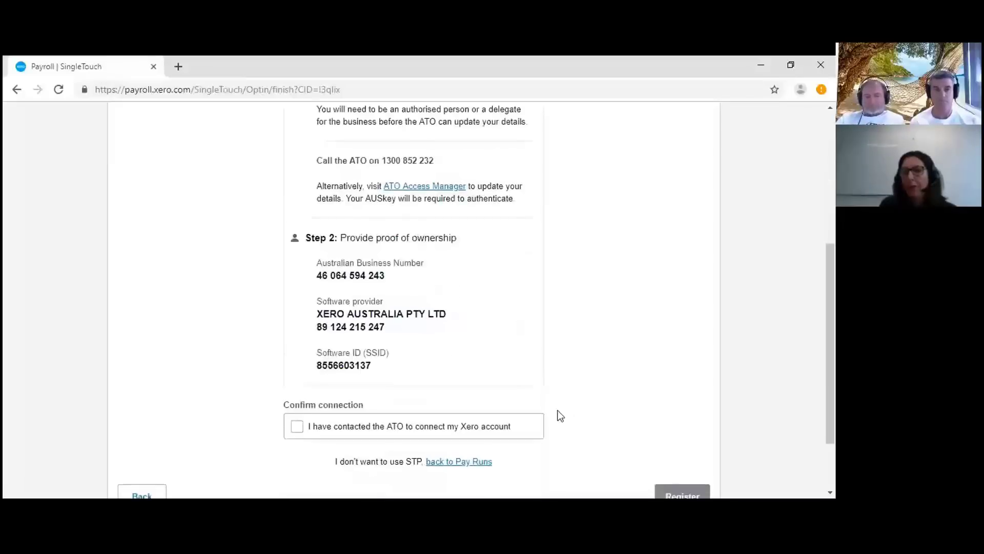
pyautogui.scroll(2, 417, 408)
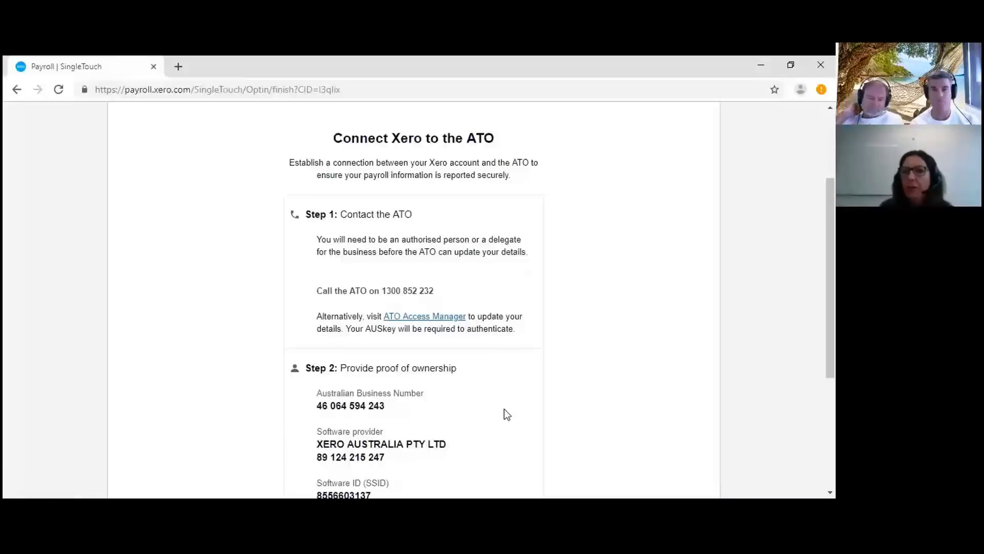
pyautogui.scroll(-5, 504, 409)
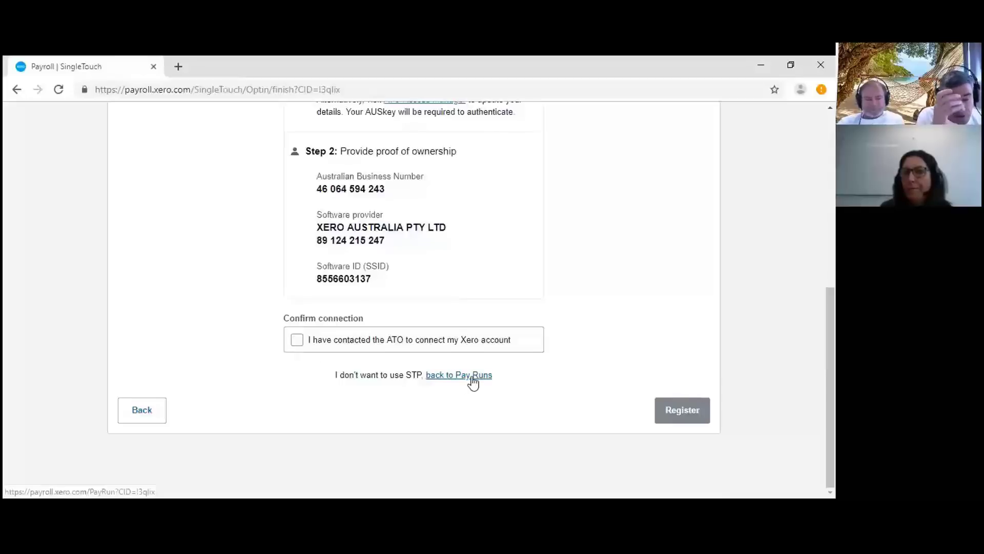
pyautogui.scroll(3, 472, 377)
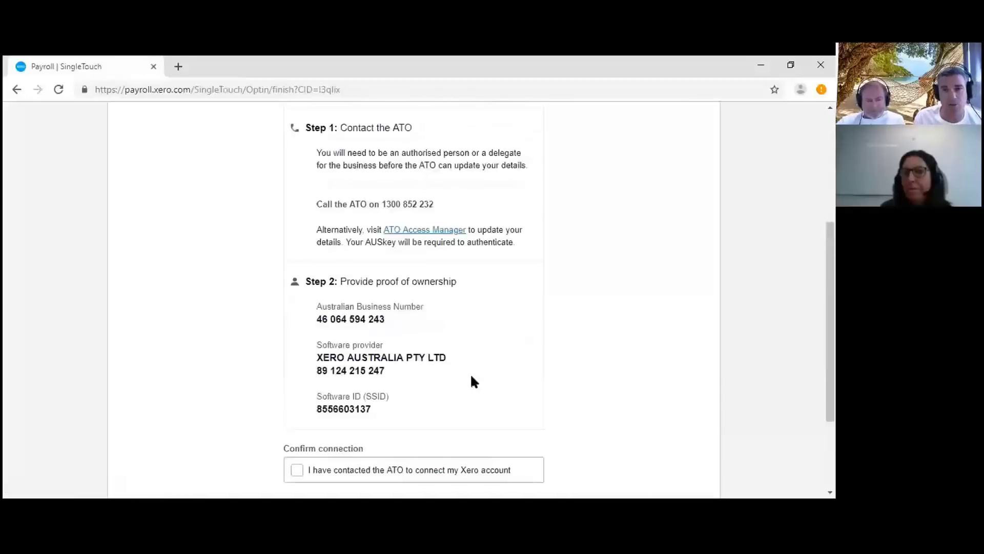
pyautogui.scroll(2, 472, 377)
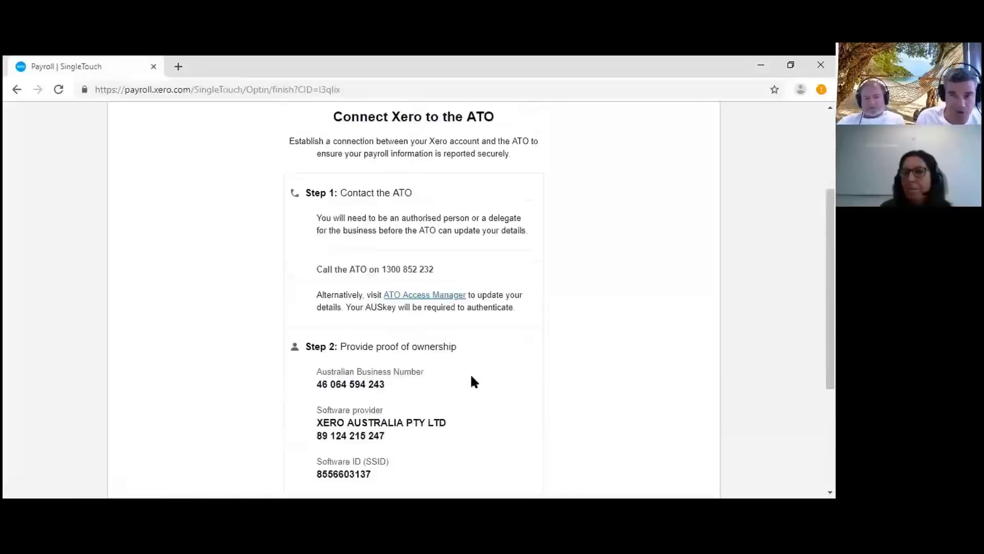
pyautogui.scroll(2, 474, 382)
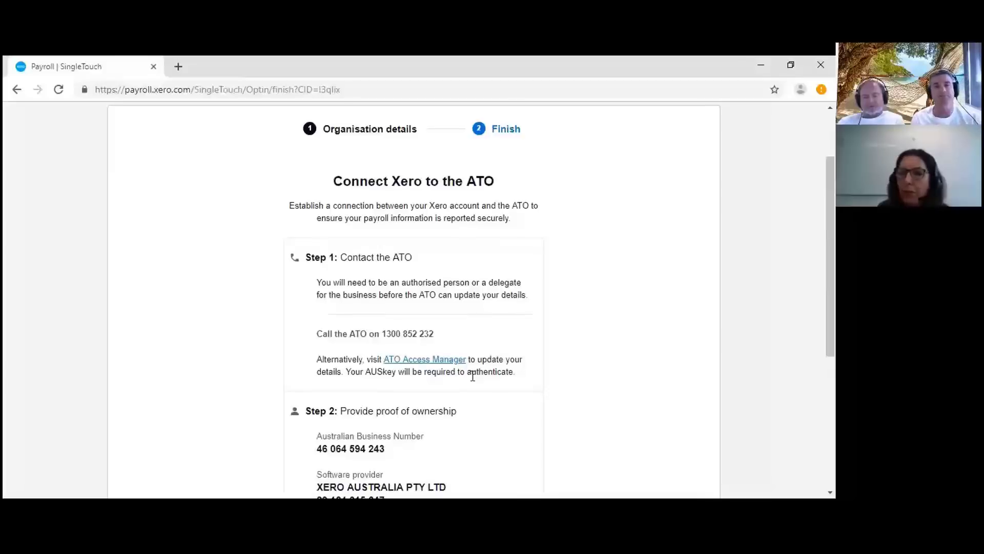
pyautogui.scroll(-4, 473, 375)
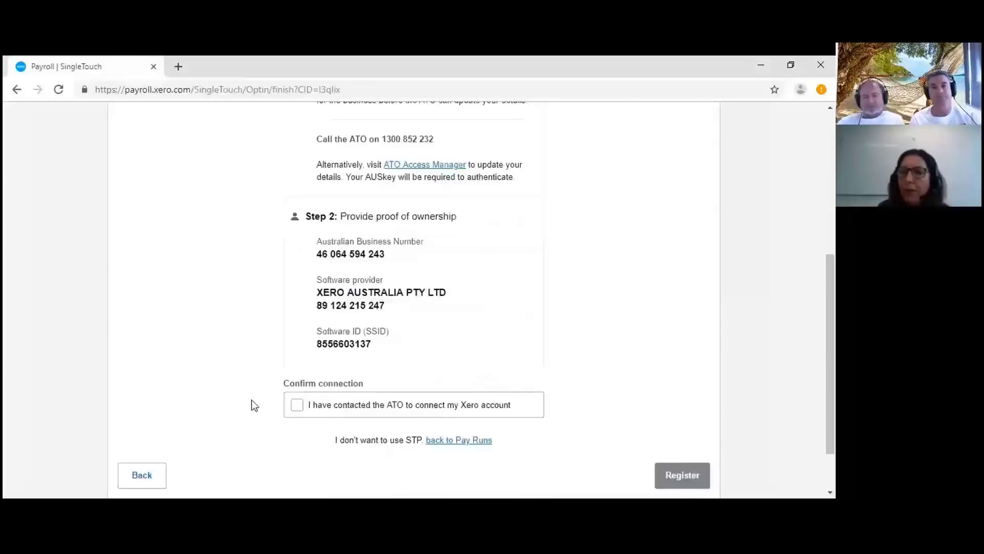
# - Tick 'I have contacted the ATO to connect my Xero account' under Confirm connection
pyautogui.click(298, 405)
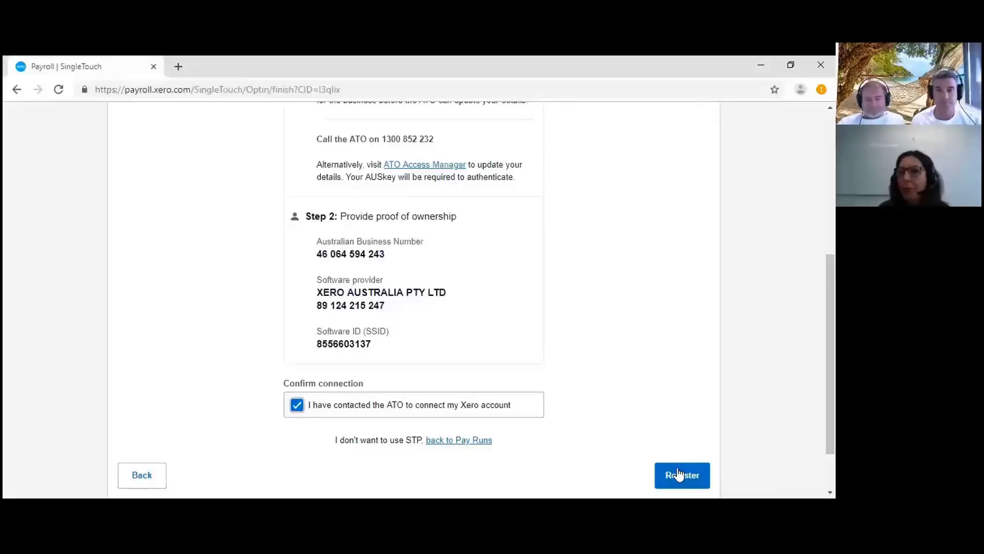
pyautogui.scroll(3, 629, 431)
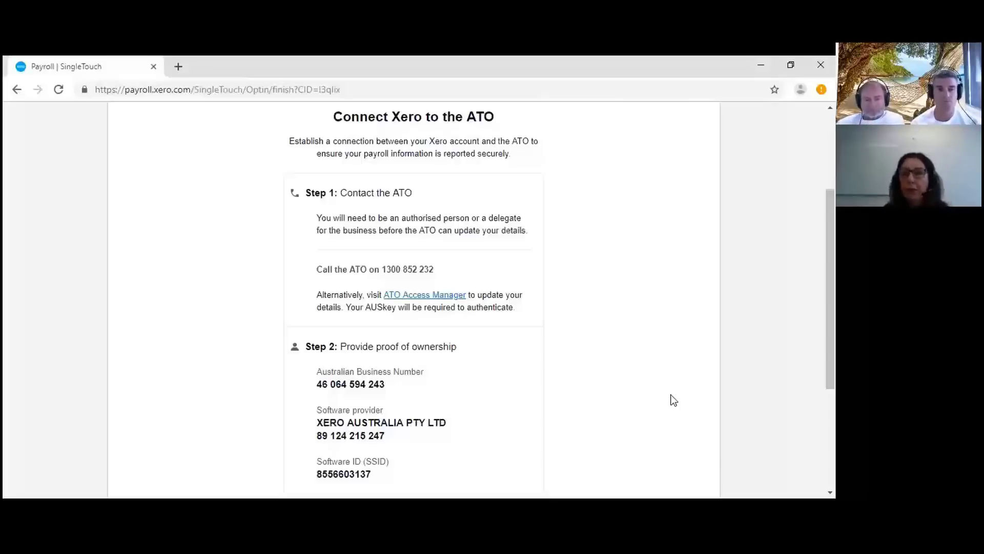
pyautogui.scroll(-1, 671, 394)
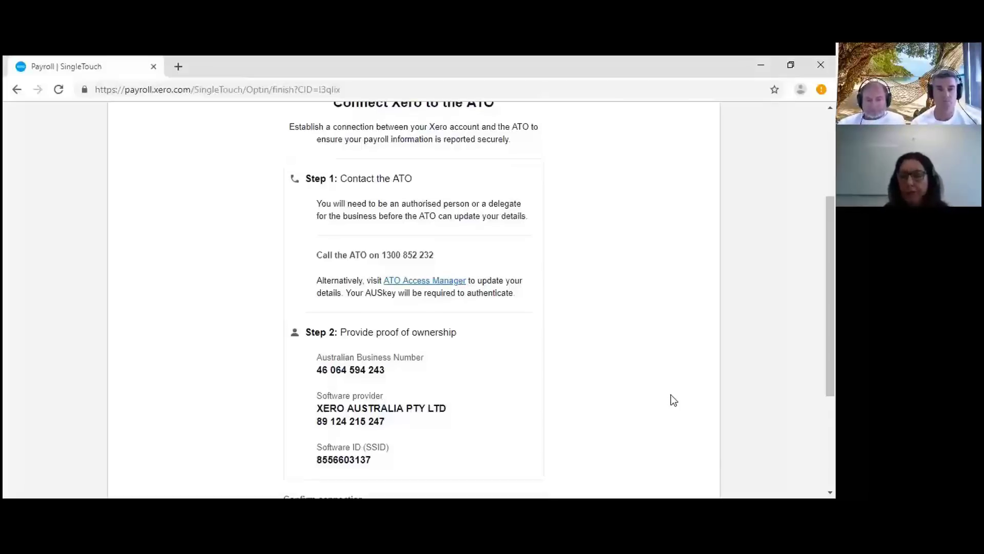
pyautogui.scroll(1, 671, 395)
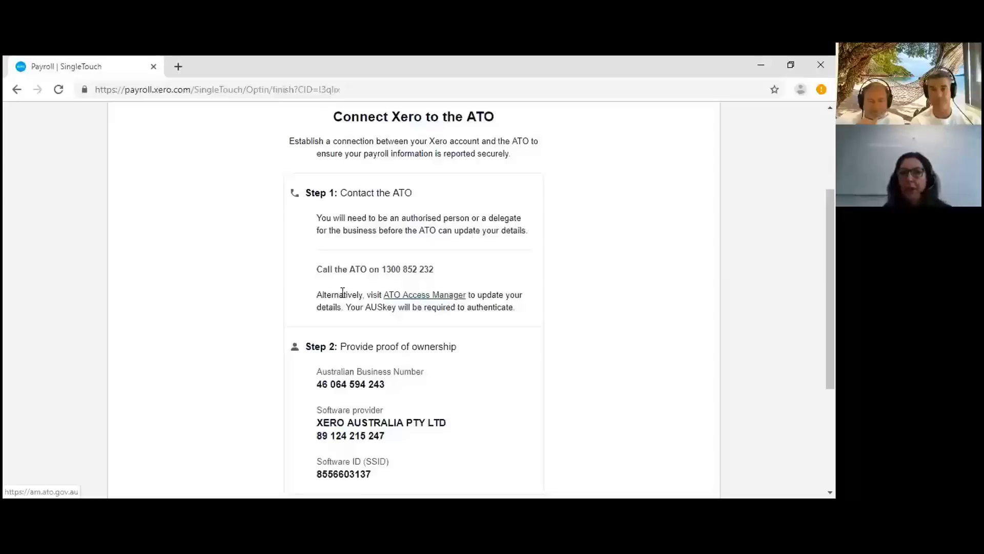
# - Visit the ATO Access Manager login, then register and submit the Xero connection with the ATO
pyautogui.click(418, 301)
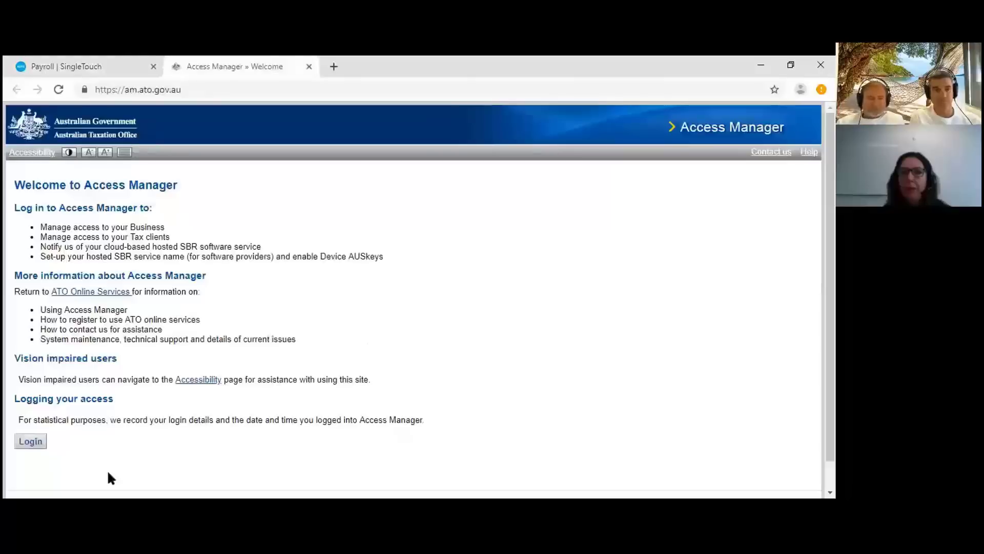
pyautogui.click(30, 442)
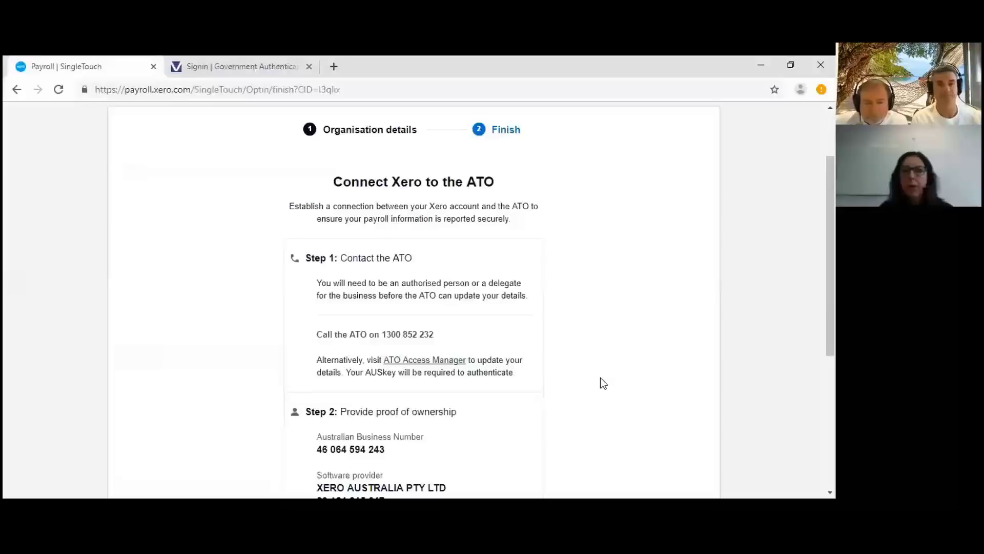
pyautogui.scroll(-2, 601, 379)
pyautogui.scroll(-4, 600, 383)
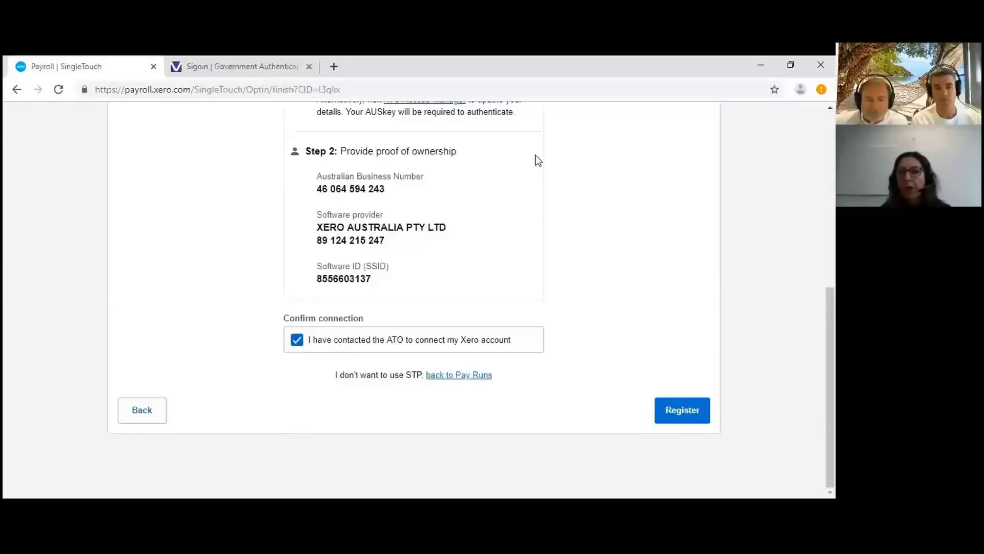
pyautogui.click(685, 413)
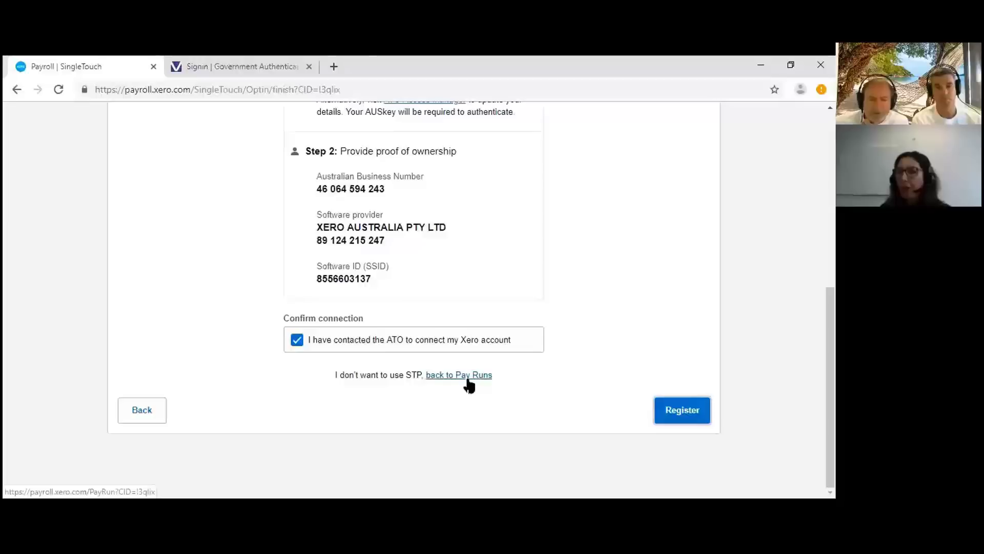
pyautogui.click(685, 422)
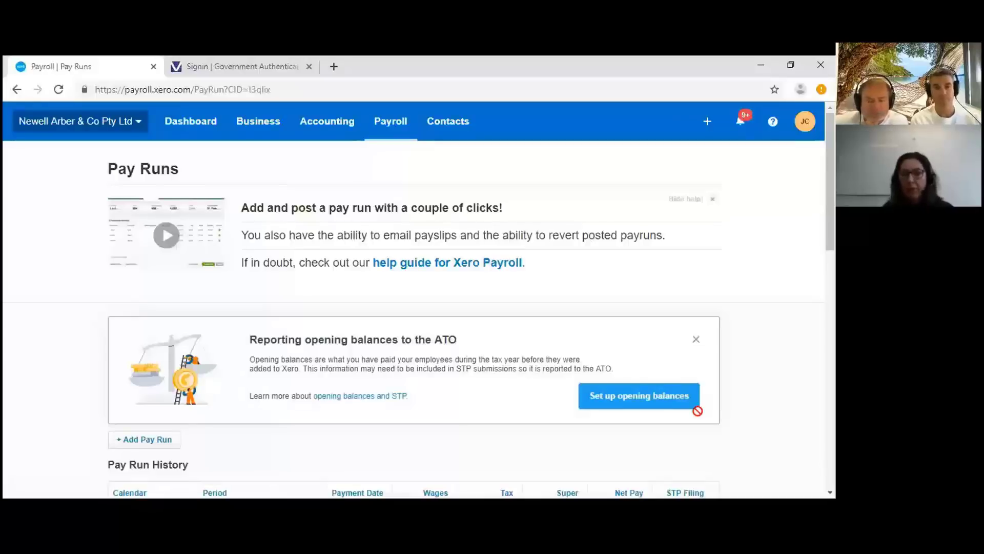
# - Choose 'Set up opening balances' from the ATO reporting banner on the Pay Runs page
pyautogui.scroll(-1, 481, 412)
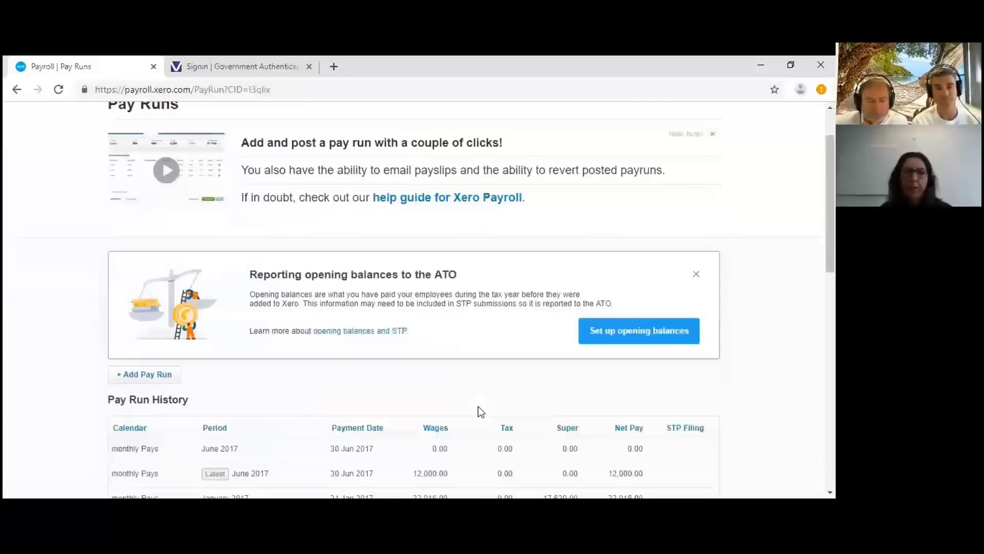
pyautogui.scroll(1, 544, 368)
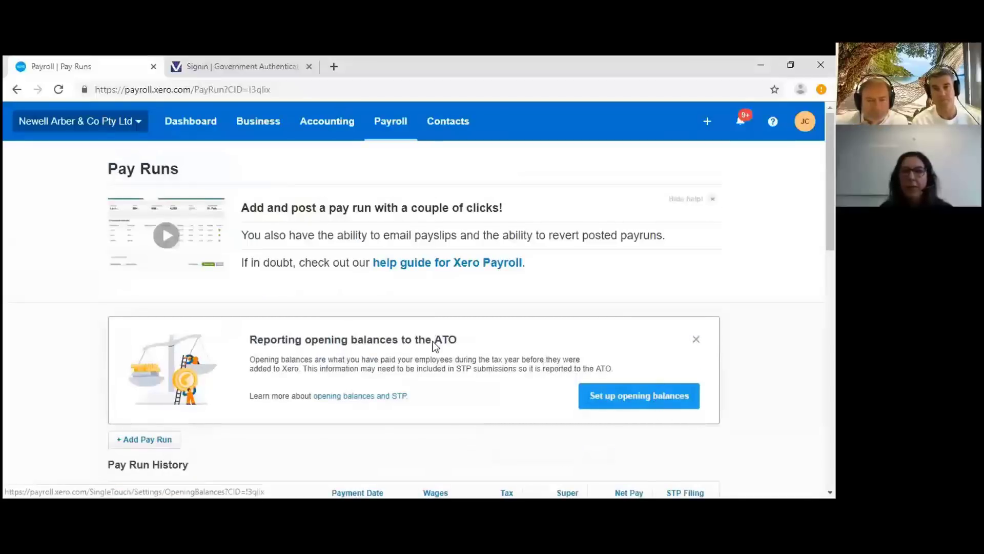
pyautogui.click(637, 405)
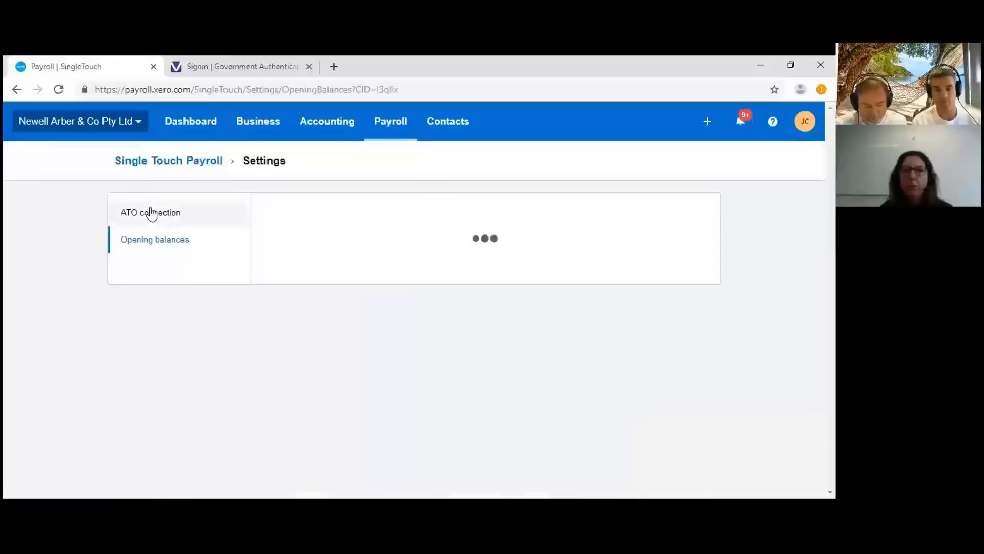
pyautogui.scroll(-2, 246, 222)
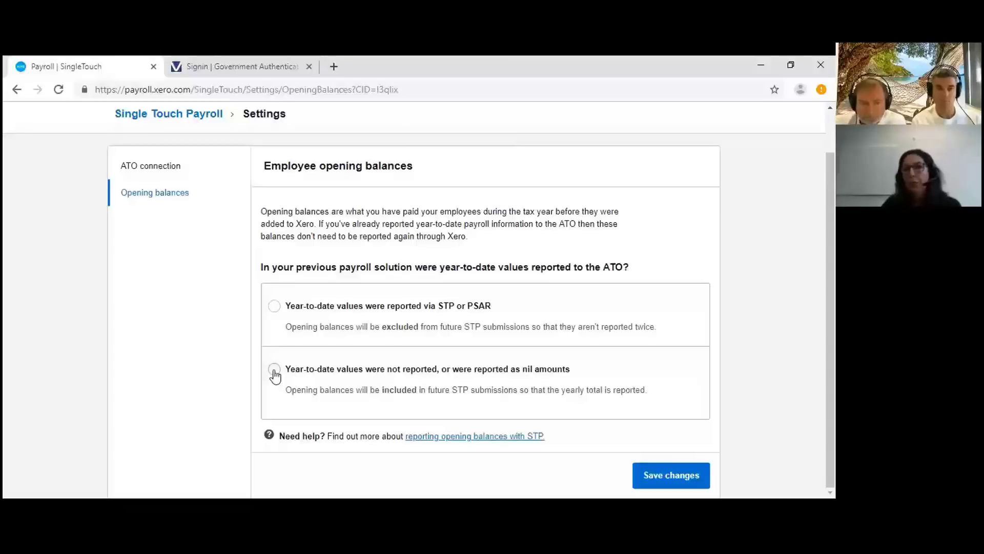
# - Select 'Year-to-date values were not reported, or were reported as nil amounts' and save
pyautogui.click(275, 369)
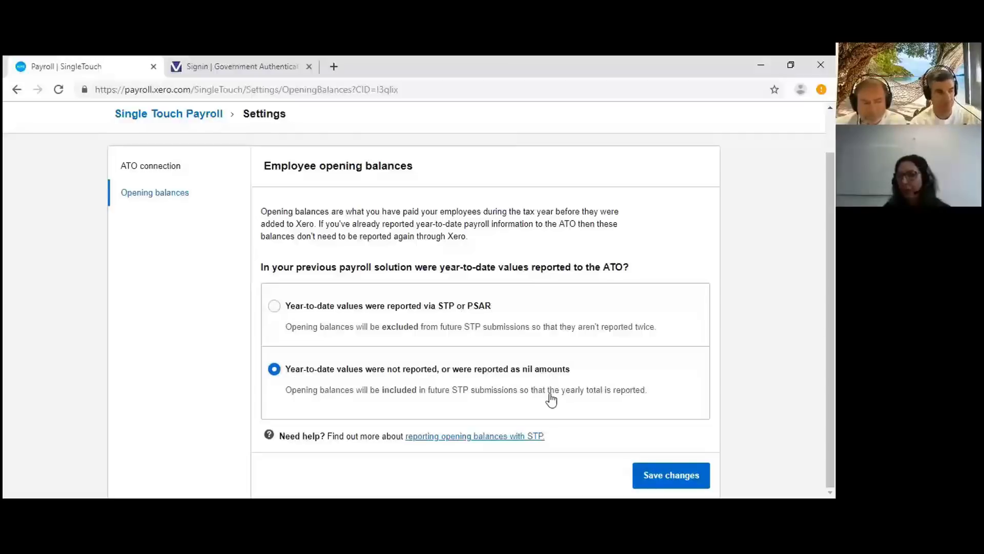
pyautogui.click(672, 477)
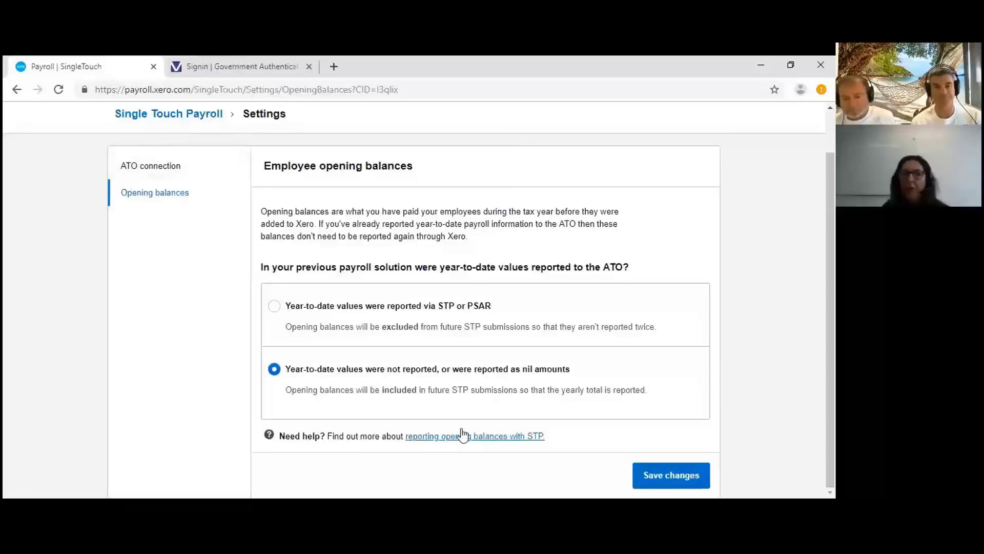
pyautogui.click(669, 474)
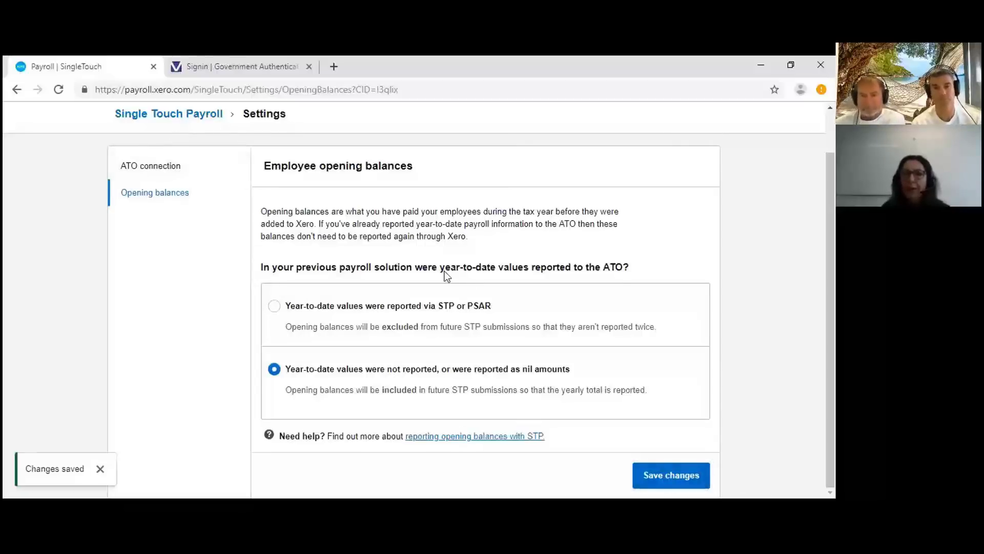
pyautogui.scroll(1, 237, 132)
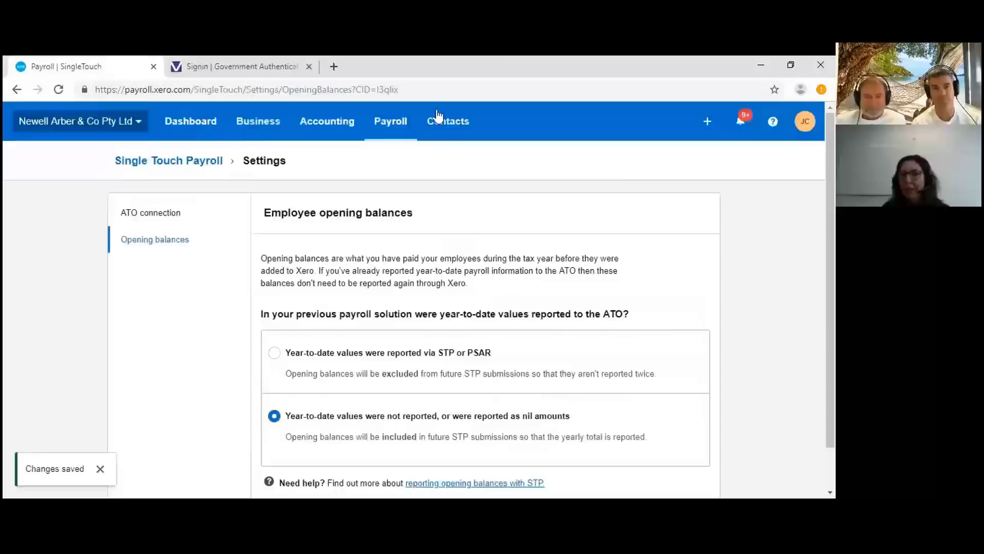
# - Open Single Touch Payroll Settings from Pay Runs and view the employee opening balances setting
pyautogui.click(378, 134)
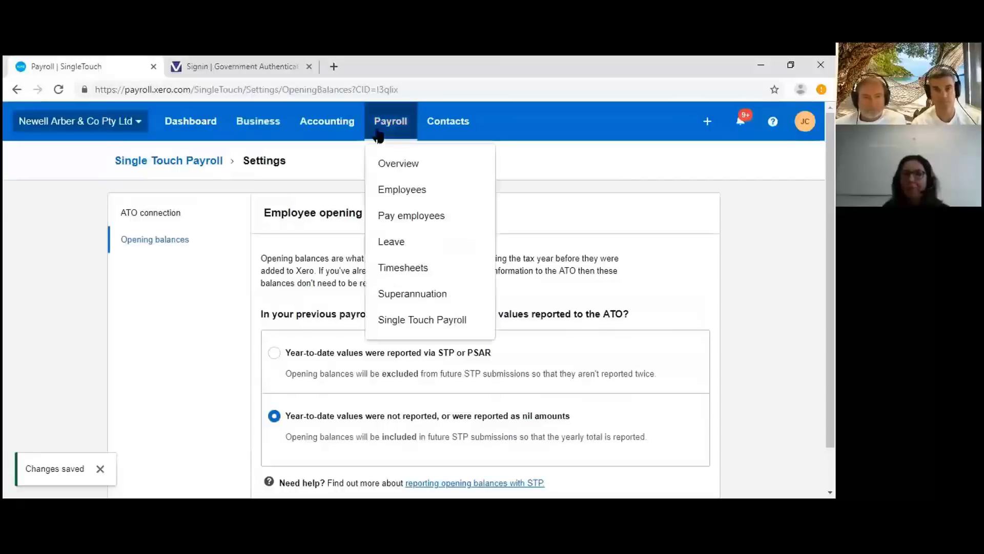
pyautogui.click(424, 215)
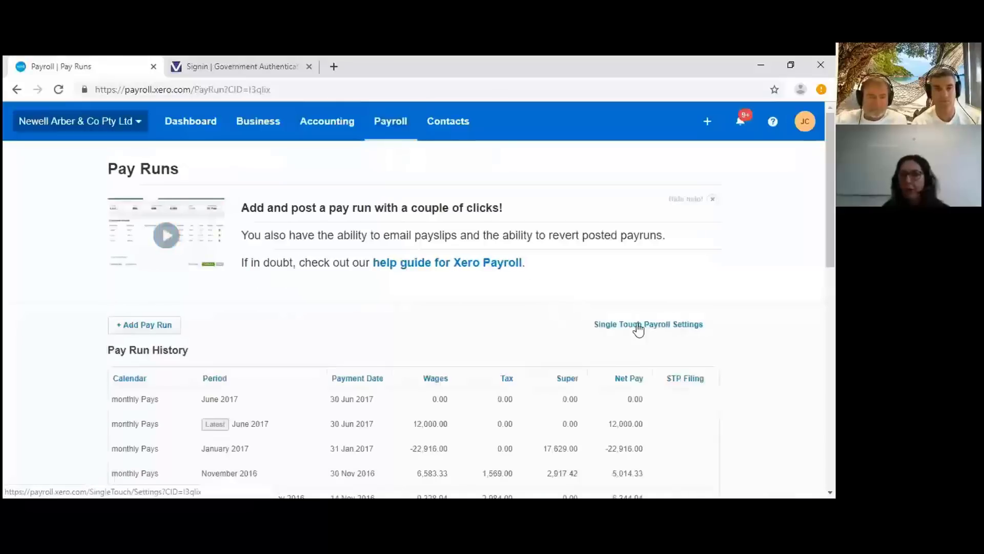
pyautogui.click(613, 324)
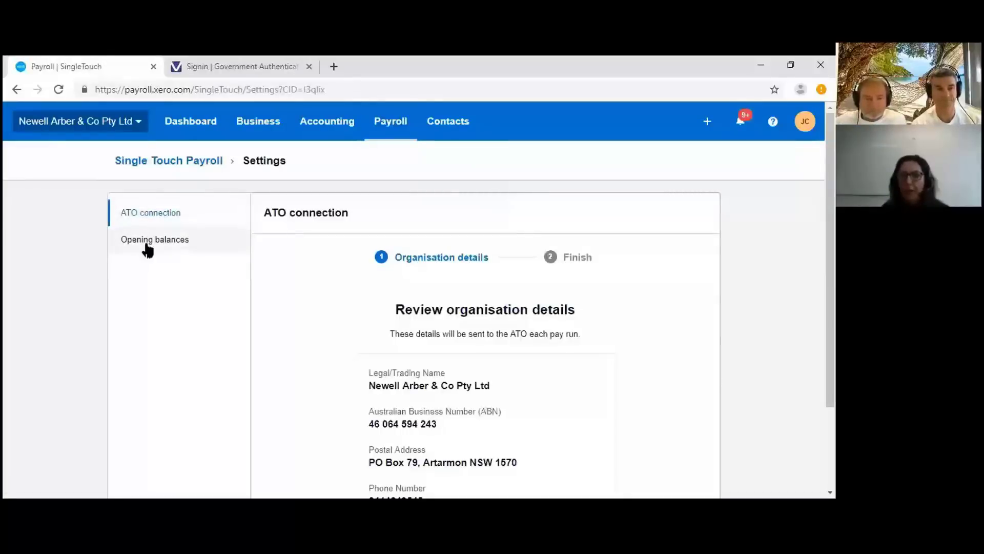
pyautogui.click(145, 248)
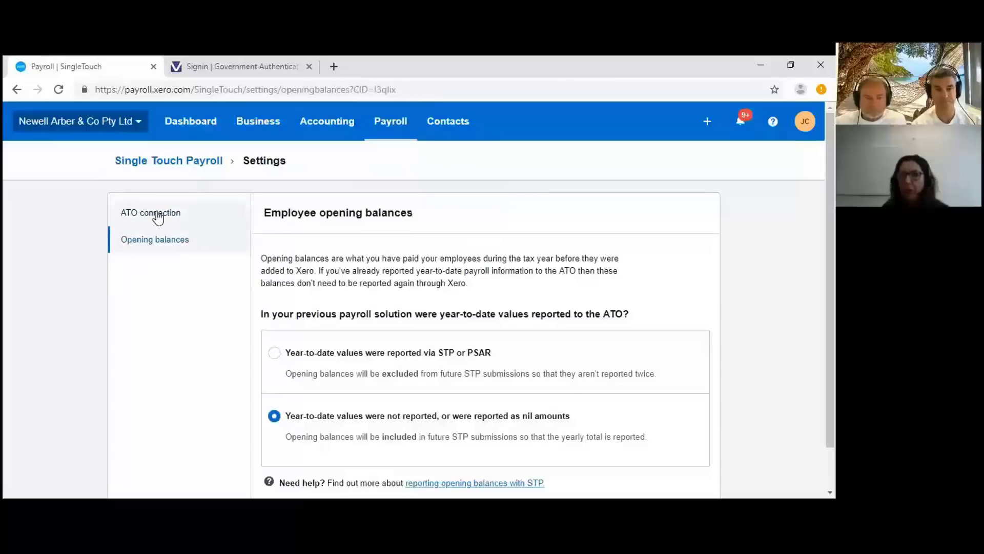
# - Step through the ATO connection organisation details and finish back on the Pay Runs page
pyautogui.click(155, 214)
pyautogui.scroll(-2, 603, 314)
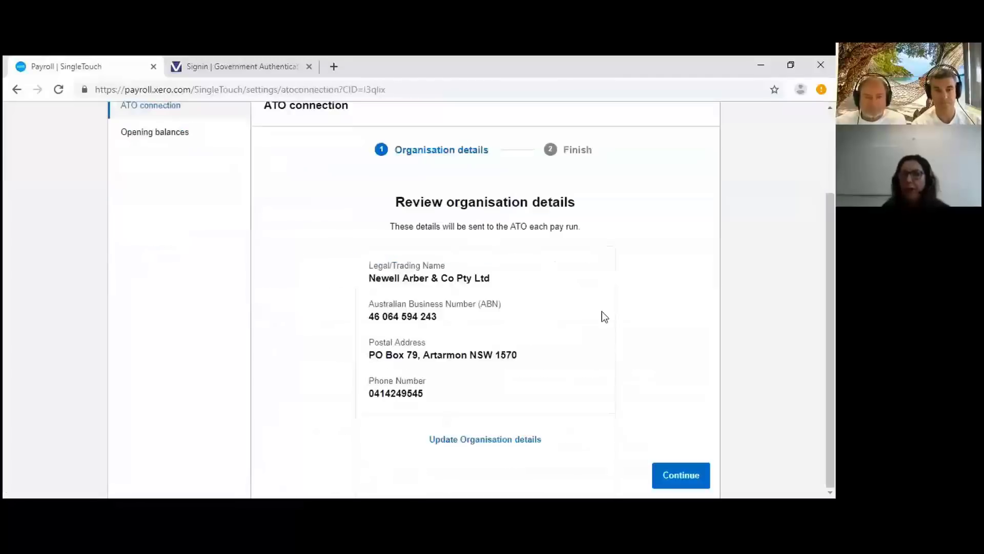
pyautogui.click(680, 474)
pyautogui.scroll(-3, 682, 379)
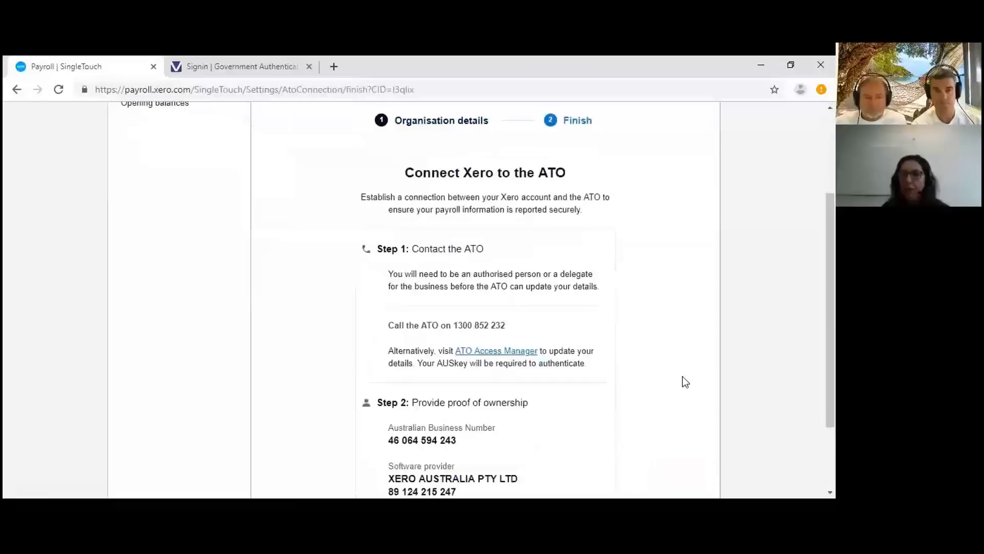
pyautogui.click(693, 476)
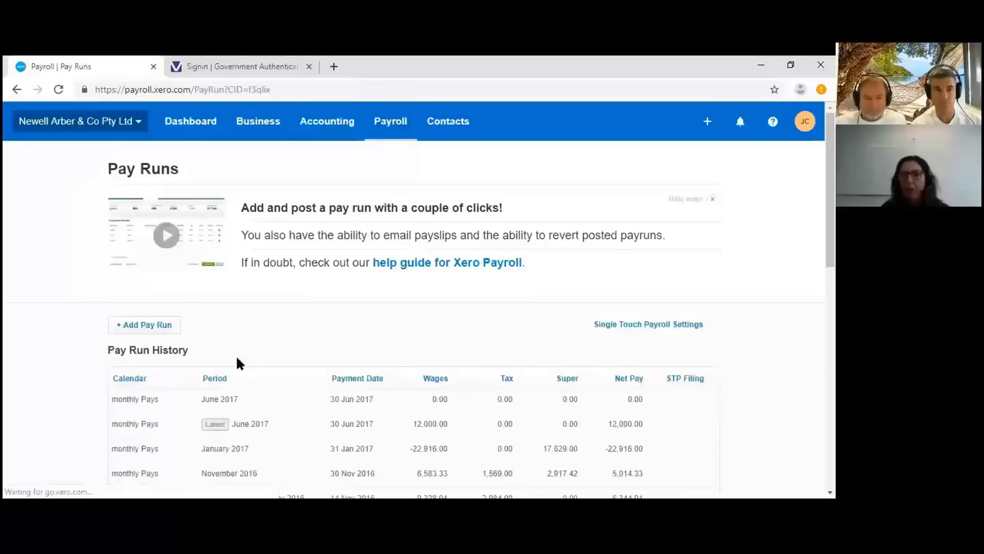
pyautogui.scroll(-1, 216, 349)
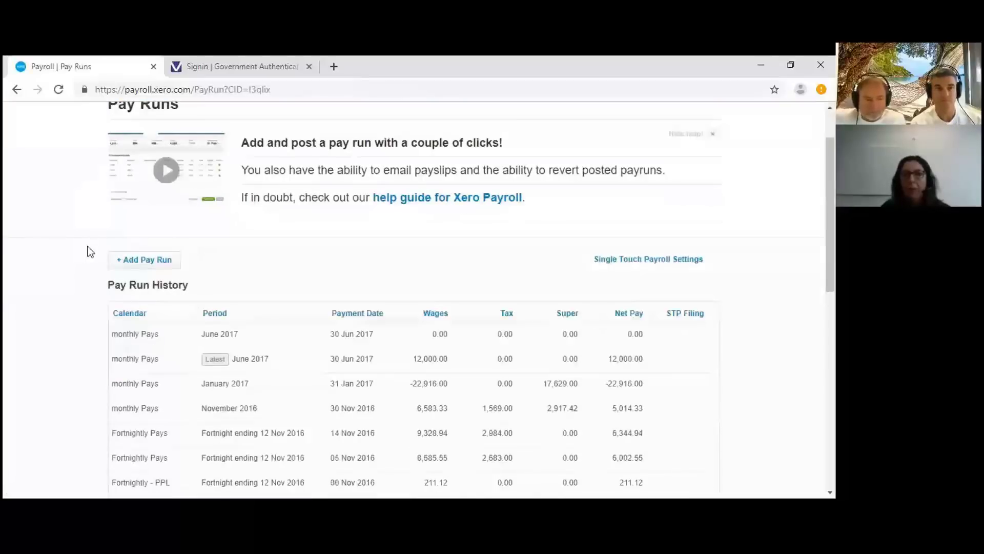
# - Add a pay run for the period 'Fortnightly Pay: Fortnight ending 22 Jun 2019'
pyautogui.click(134, 262)
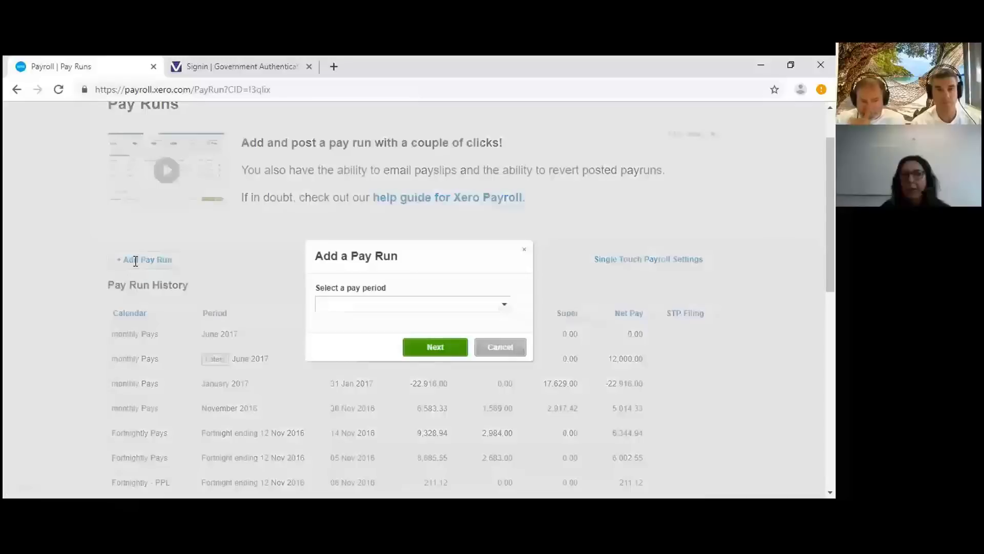
pyautogui.click(500, 308)
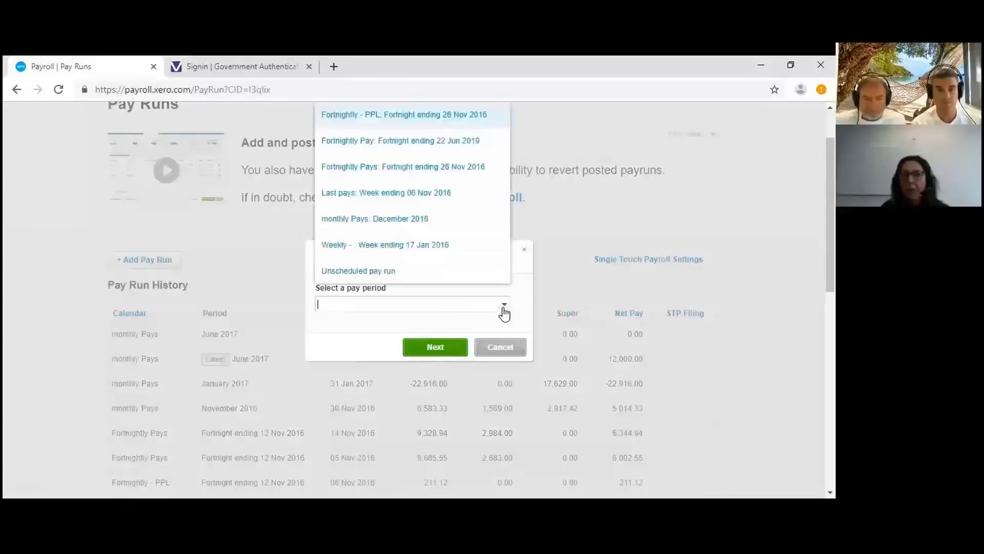
pyautogui.click(408, 140)
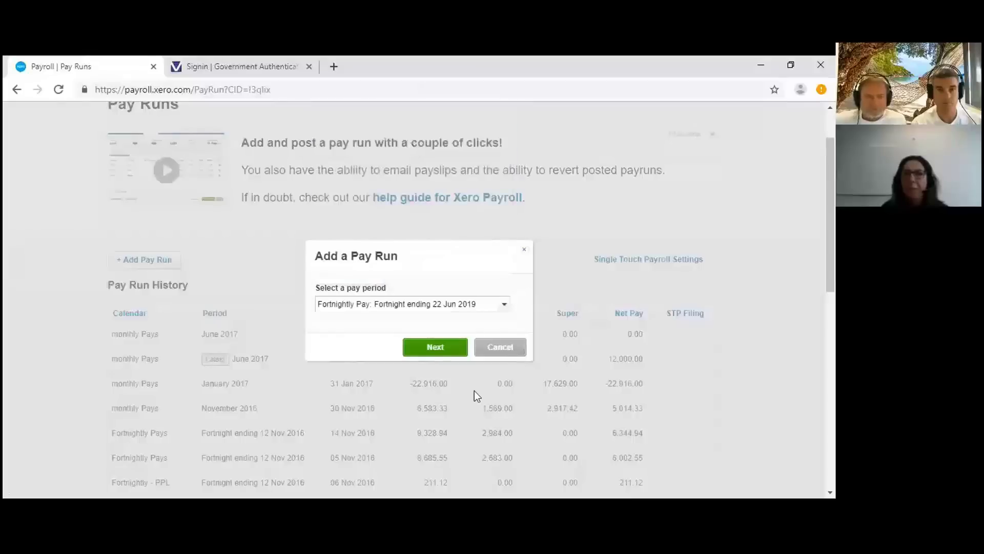
pyautogui.click(435, 349)
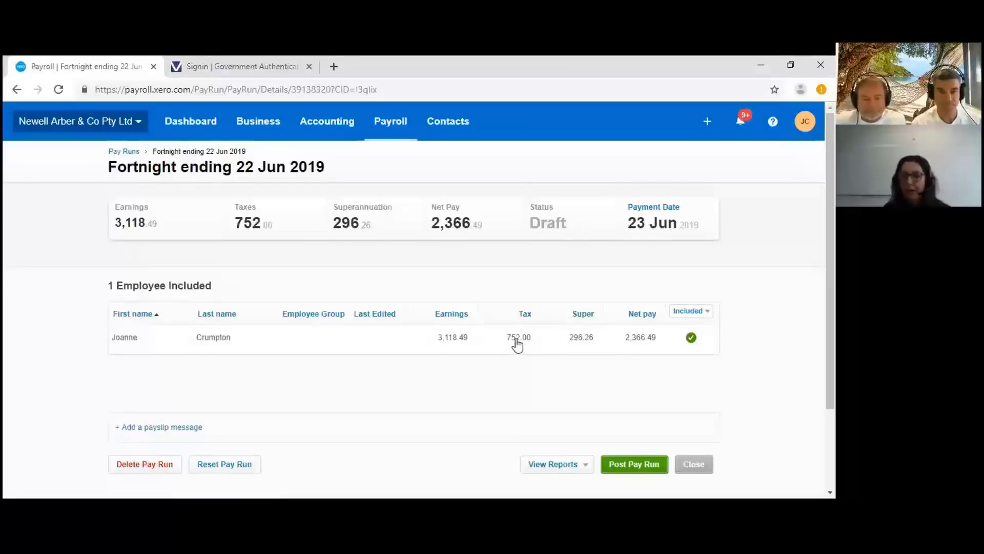
pyautogui.click(518, 345)
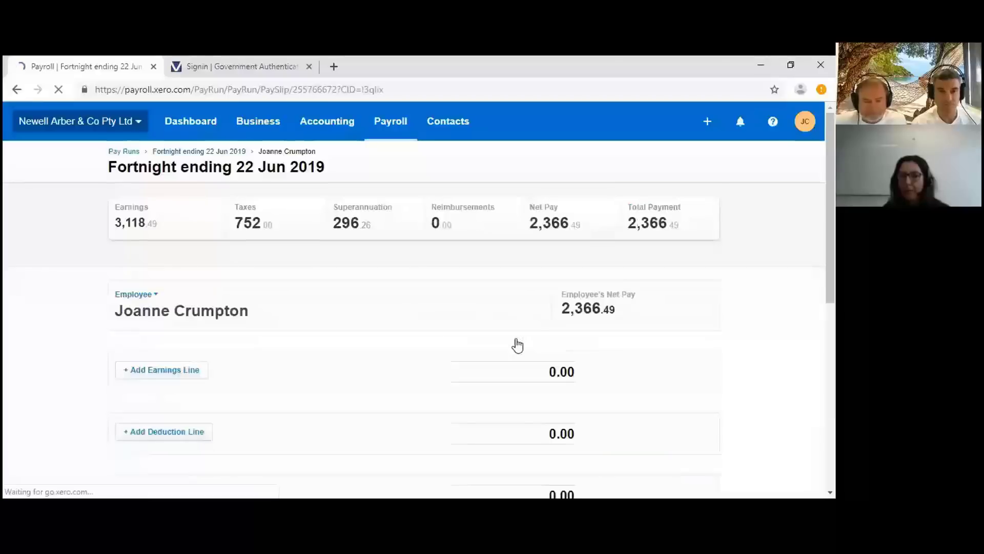
pyautogui.scroll(-3, 638, 419)
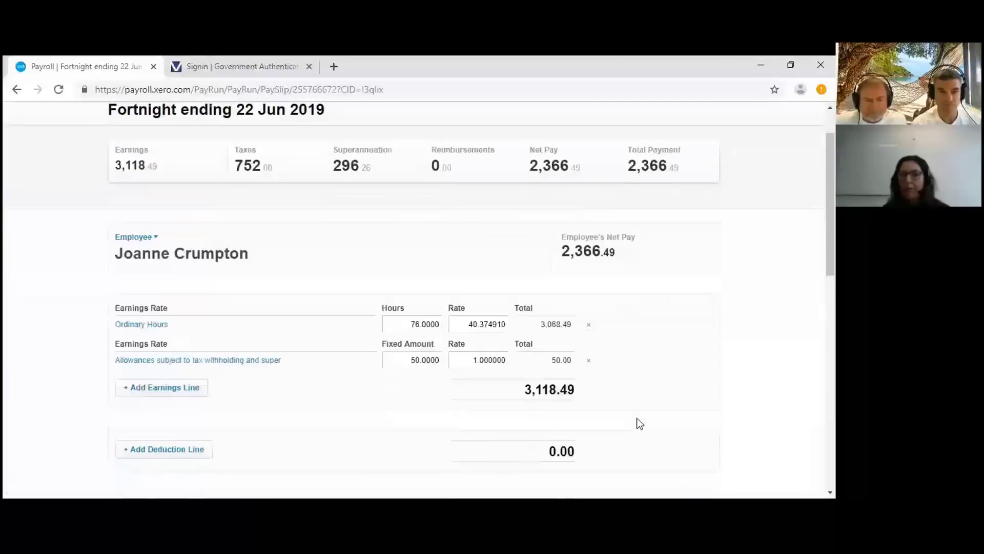
pyautogui.scroll(-2, 592, 370)
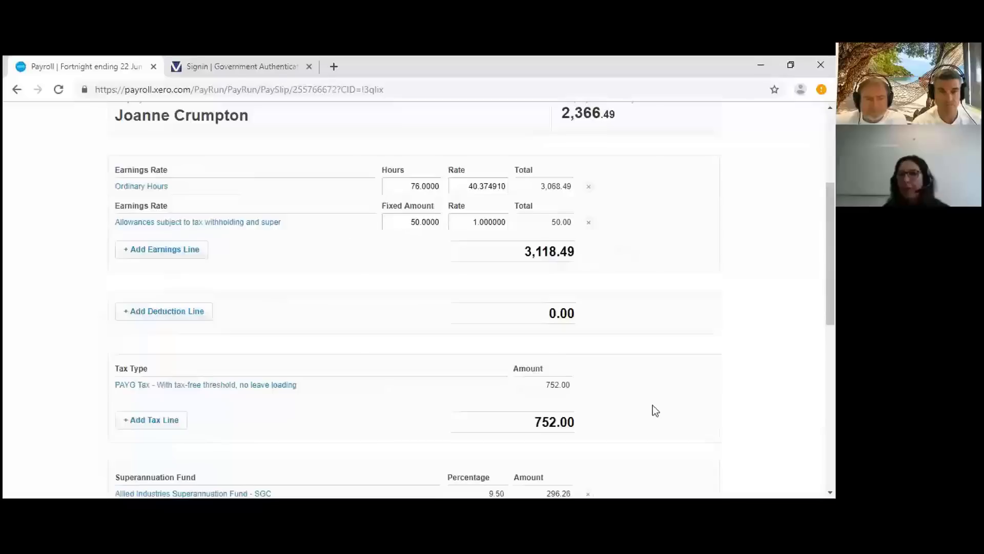
pyautogui.scroll(-5, 631, 418)
pyautogui.scroll(-4, 614, 425)
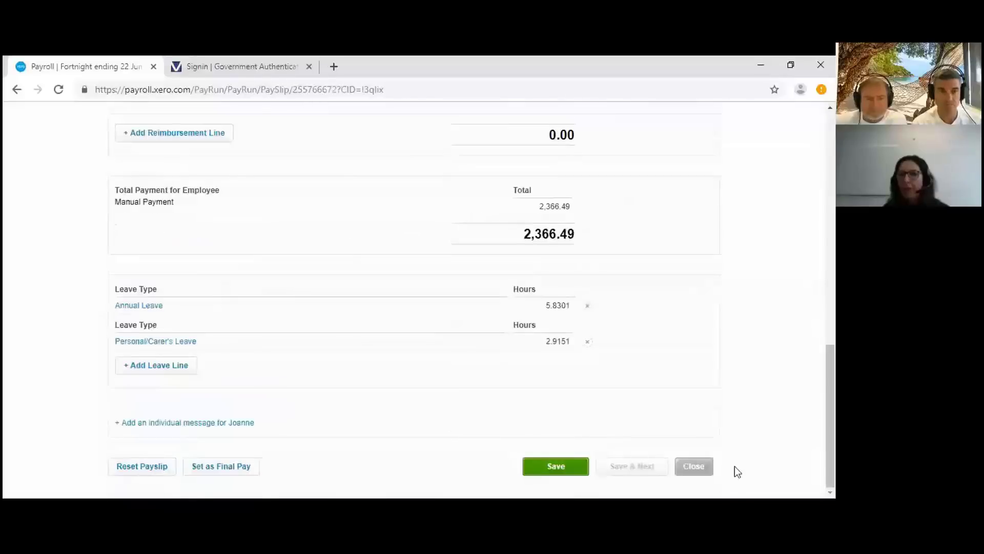
pyautogui.click(694, 467)
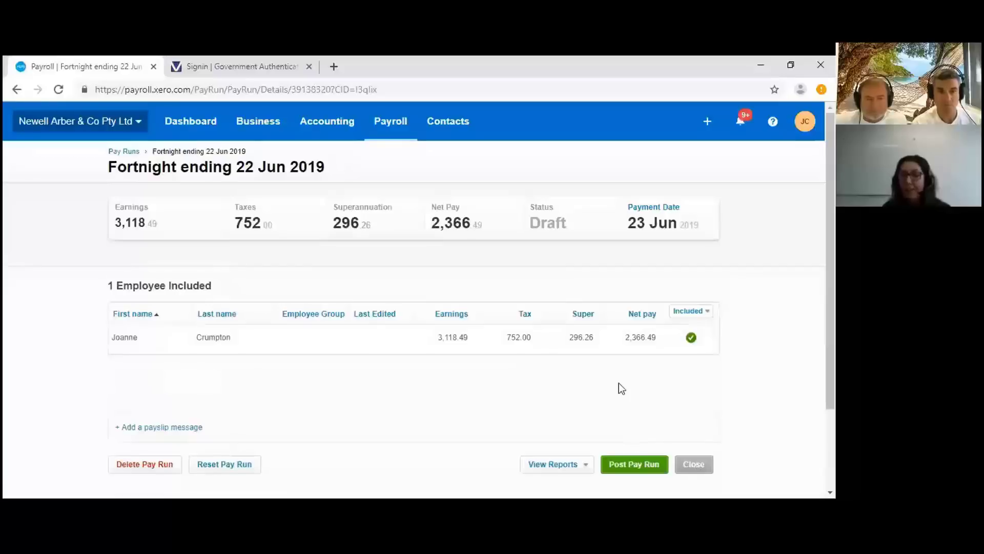
# - Post the draft pay run for fortnight ending 22 Jun 2019 and confirm the posting
pyautogui.click(639, 464)
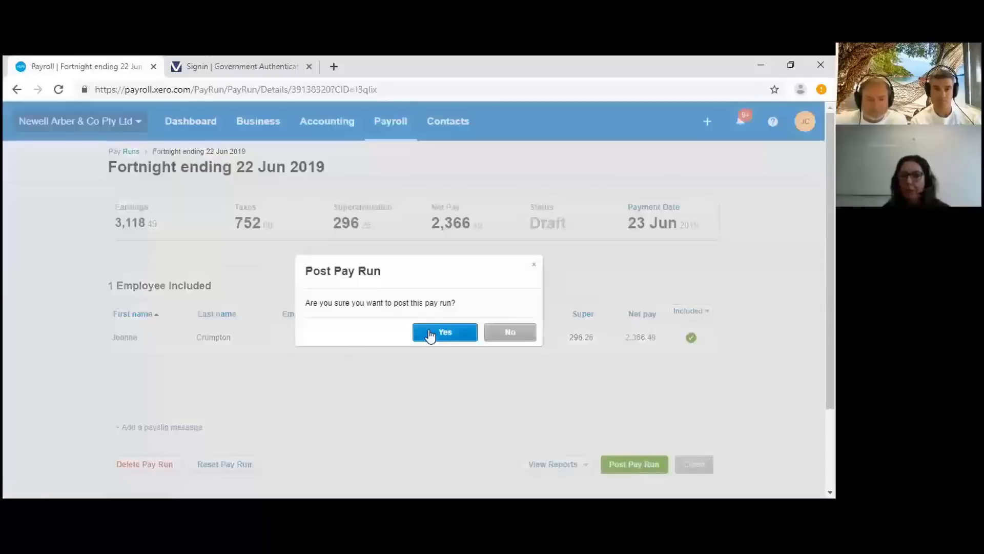
pyautogui.click(430, 332)
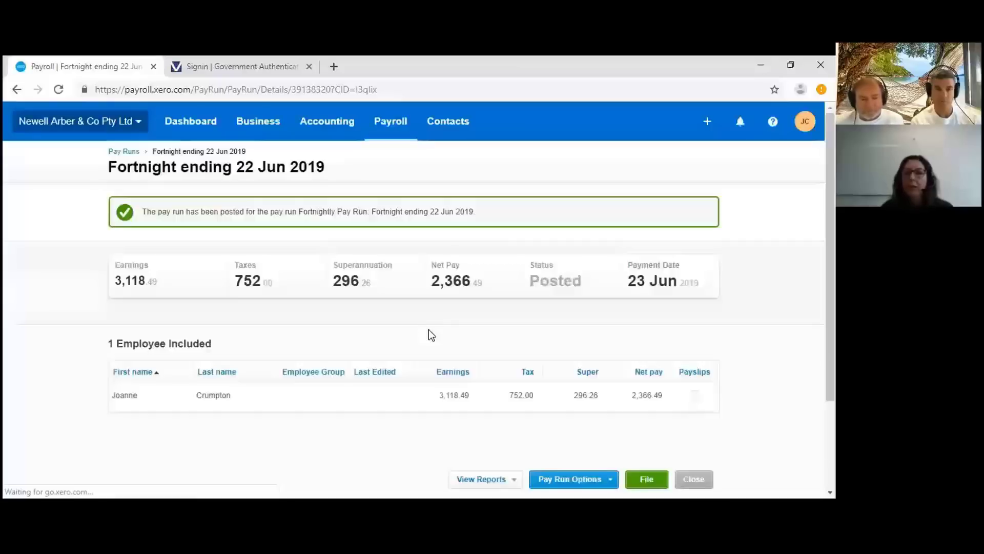
pyautogui.scroll(-3, 554, 281)
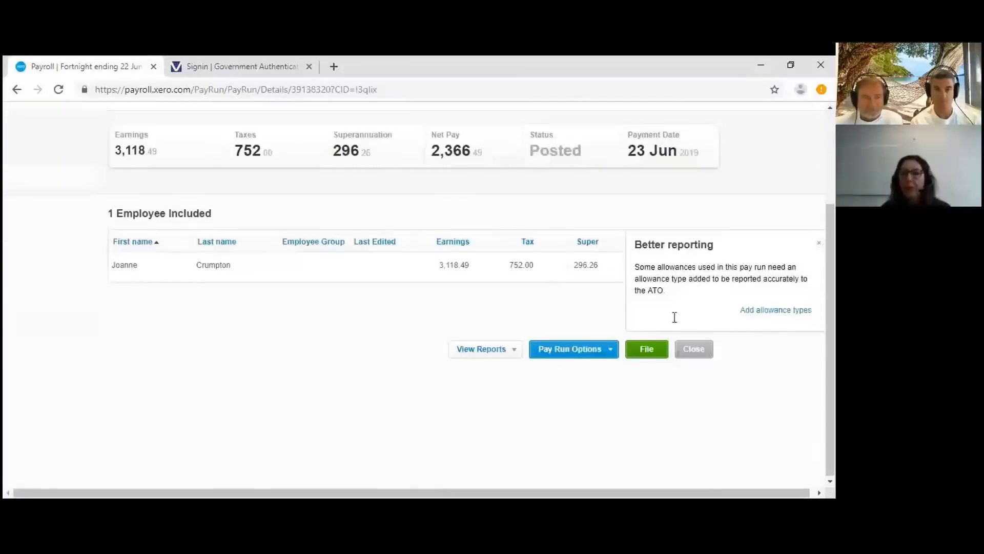
pyautogui.scroll(1, 796, 387)
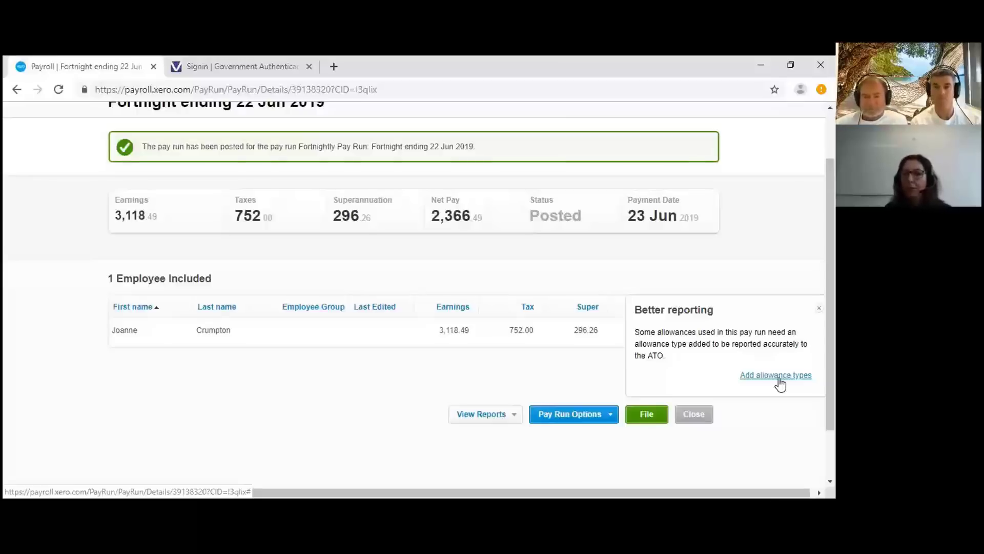
# - Set the pay run's allowance type to Laundry in the Better reporting panel and save
pyautogui.click(779, 377)
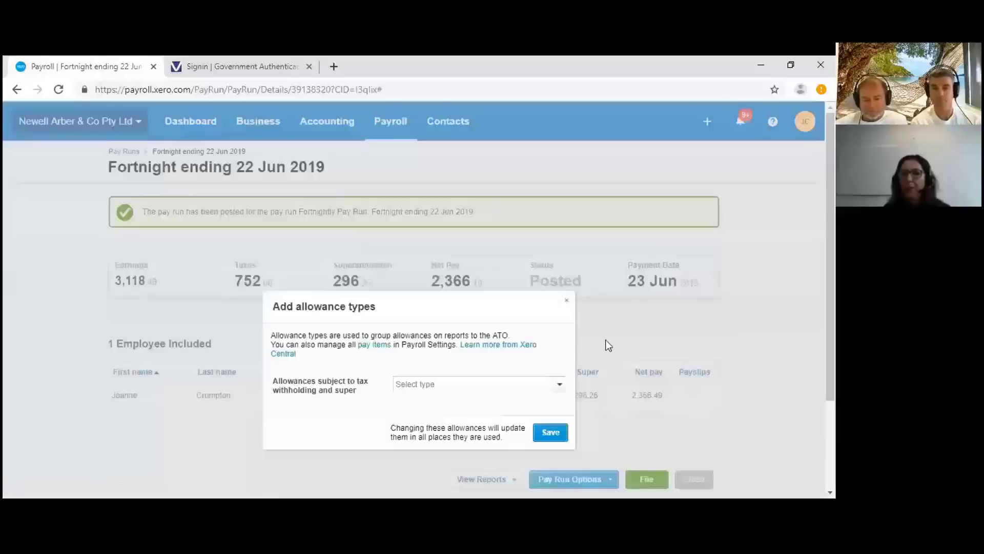
pyautogui.click(559, 388)
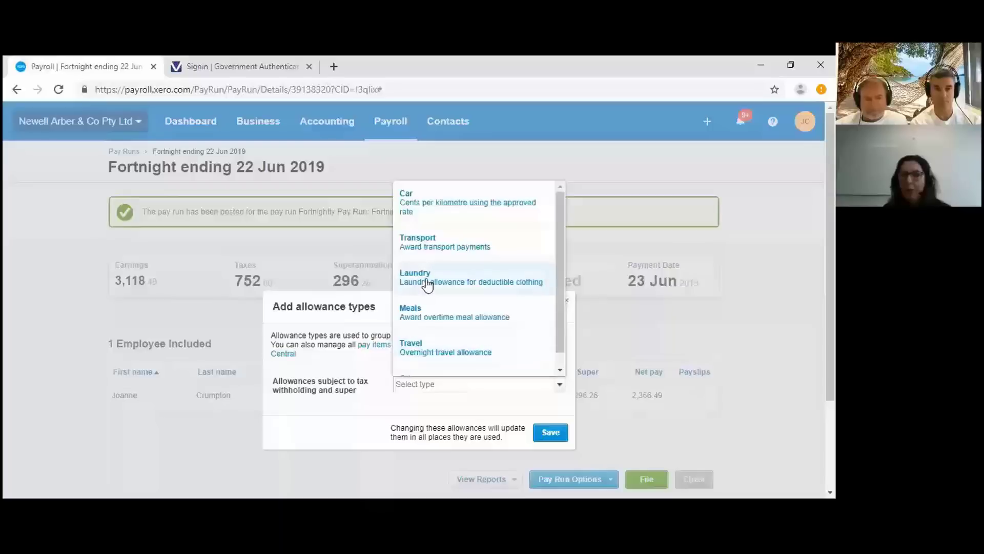
pyautogui.click(436, 205)
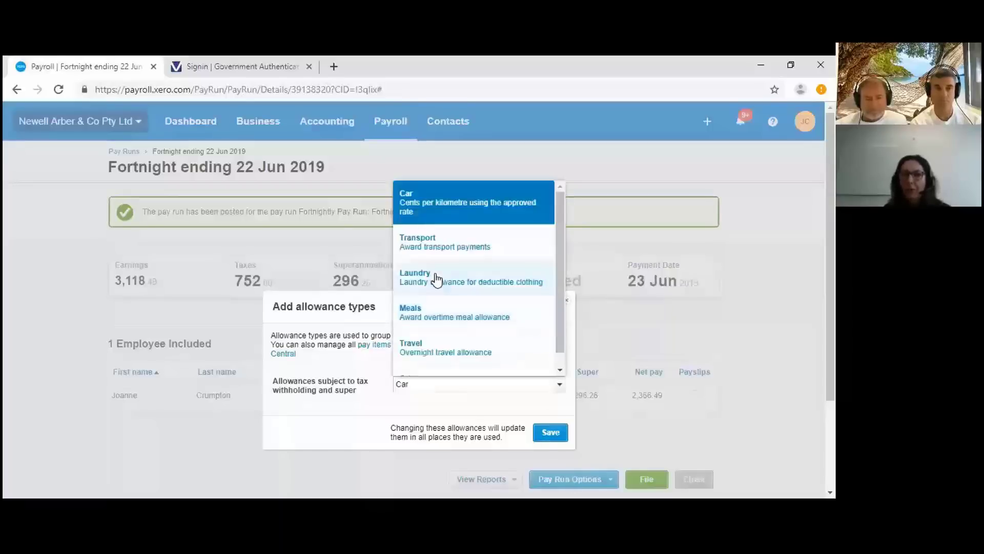
pyautogui.click(434, 282)
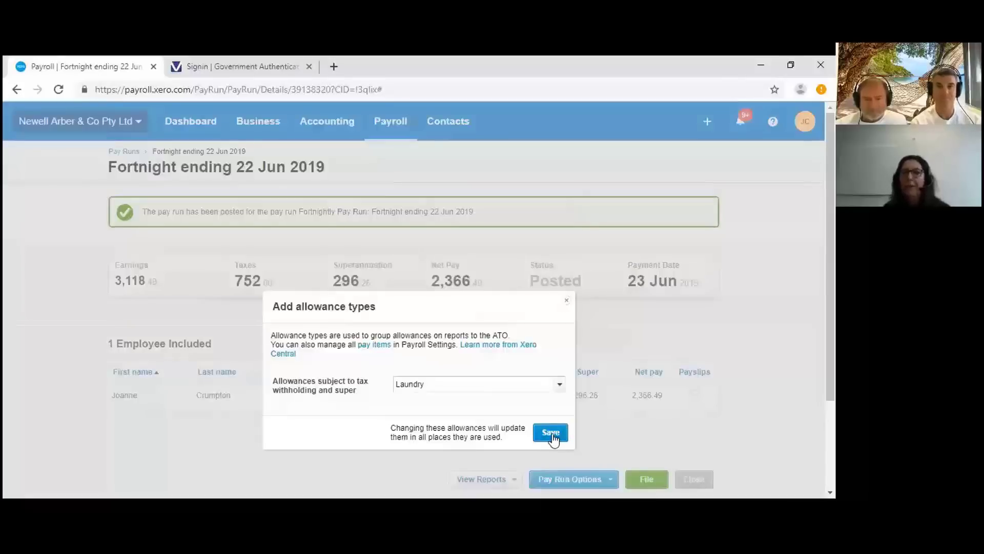
pyautogui.click(552, 437)
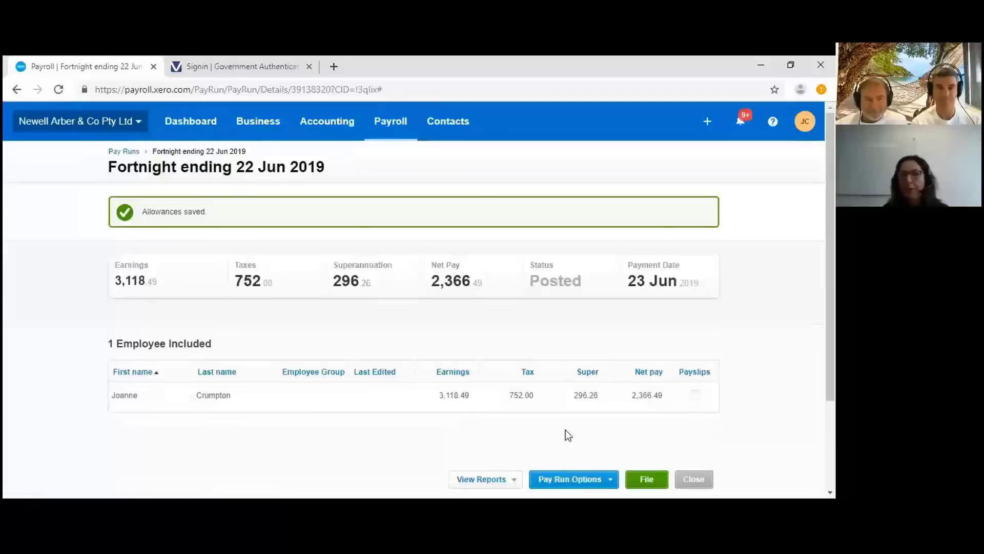
pyautogui.scroll(-2, 565, 430)
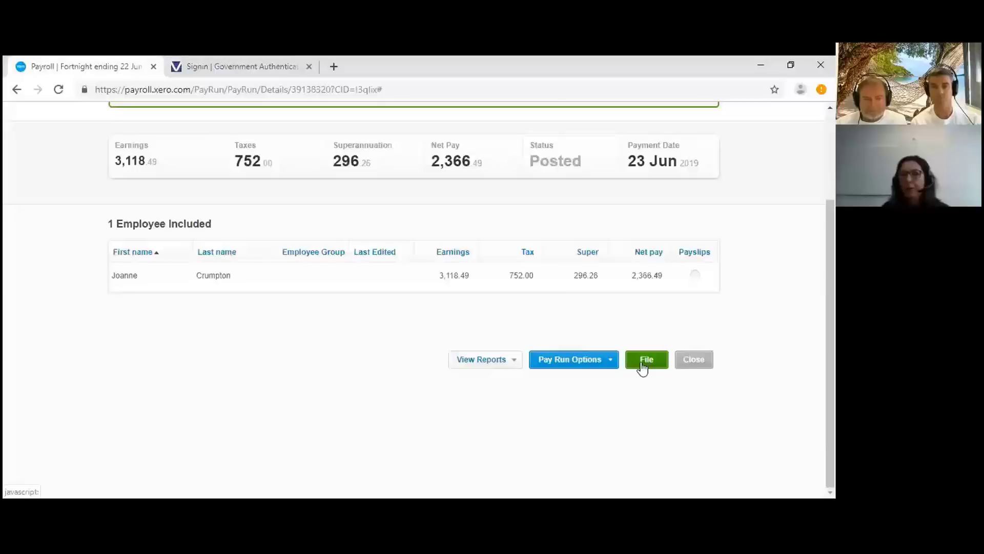
# - File the posted pay run to the ATO via STP, accepting the authorisation declaration
pyautogui.click(643, 368)
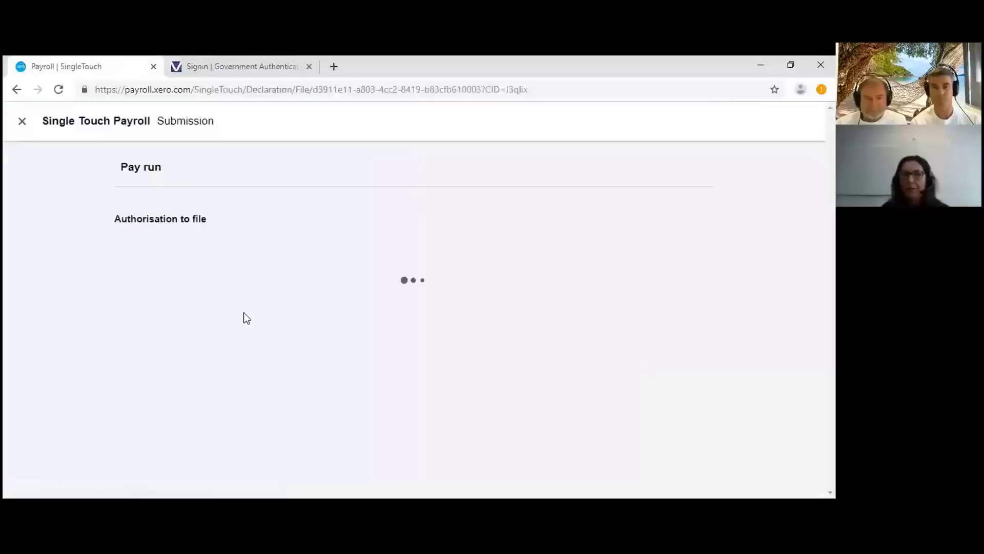
pyautogui.scroll(-1, 244, 314)
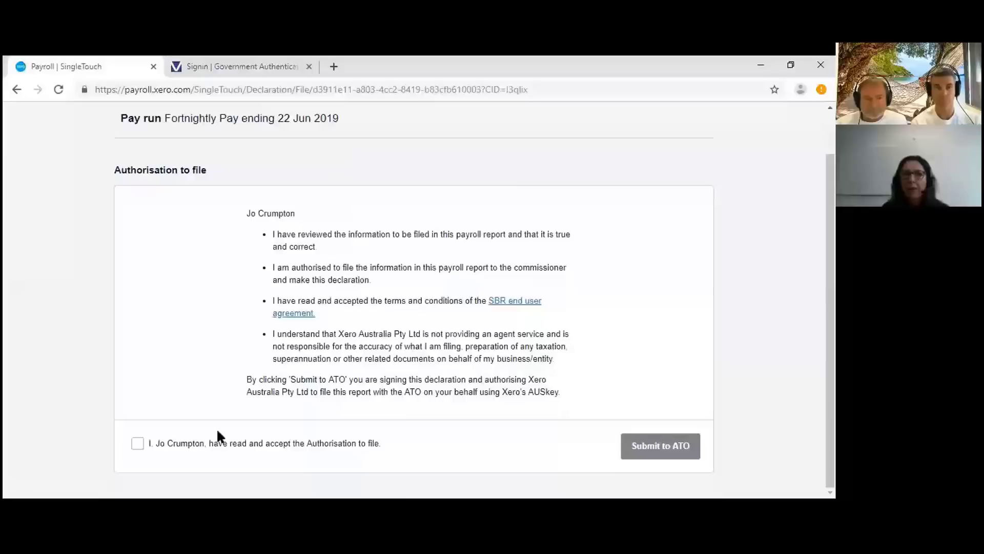
pyautogui.click(138, 443)
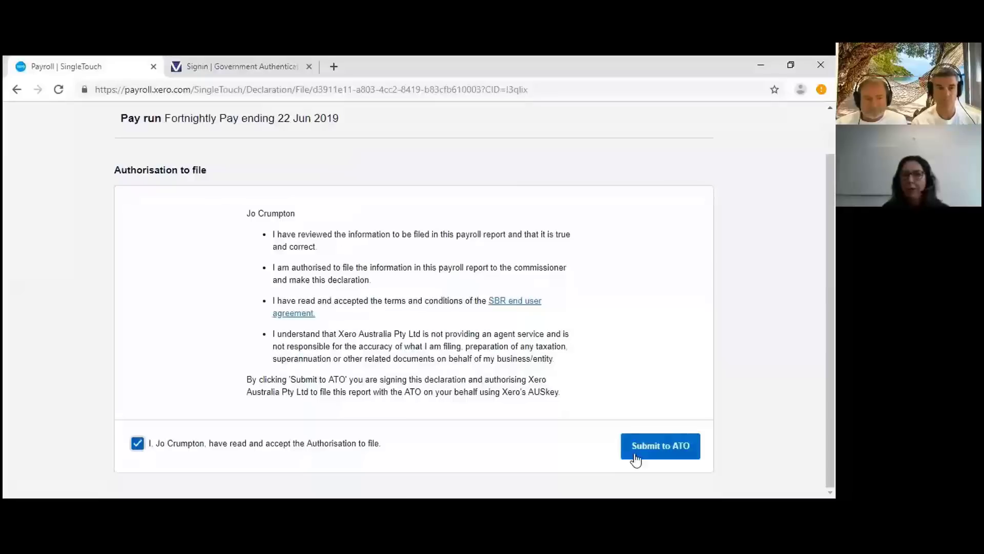
pyautogui.click(661, 453)
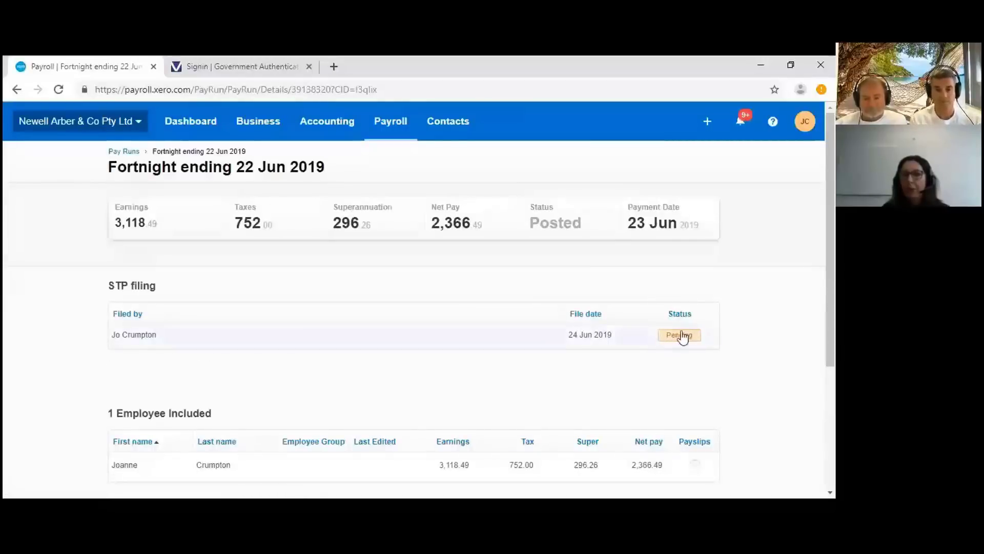
pyautogui.scroll(-3, 682, 336)
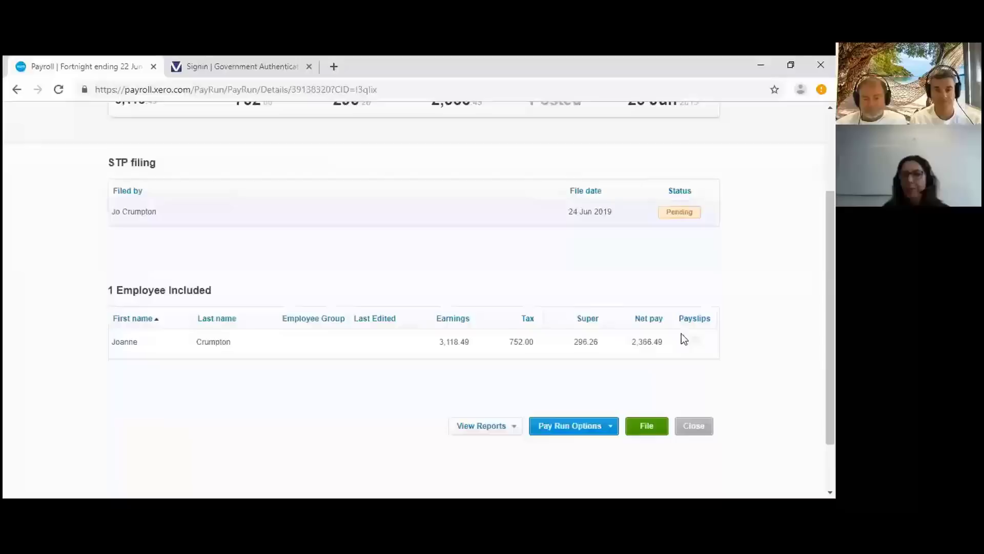
# - Start a new unscheduled pay run on the Fortnightly Pay calendar
pyautogui.click(695, 424)
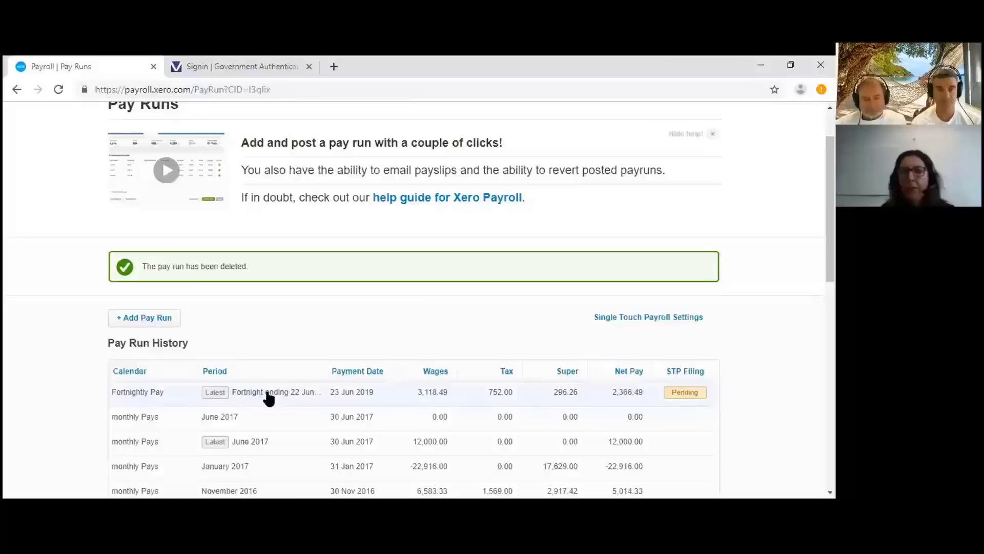
pyautogui.click(126, 324)
pyautogui.click(509, 300)
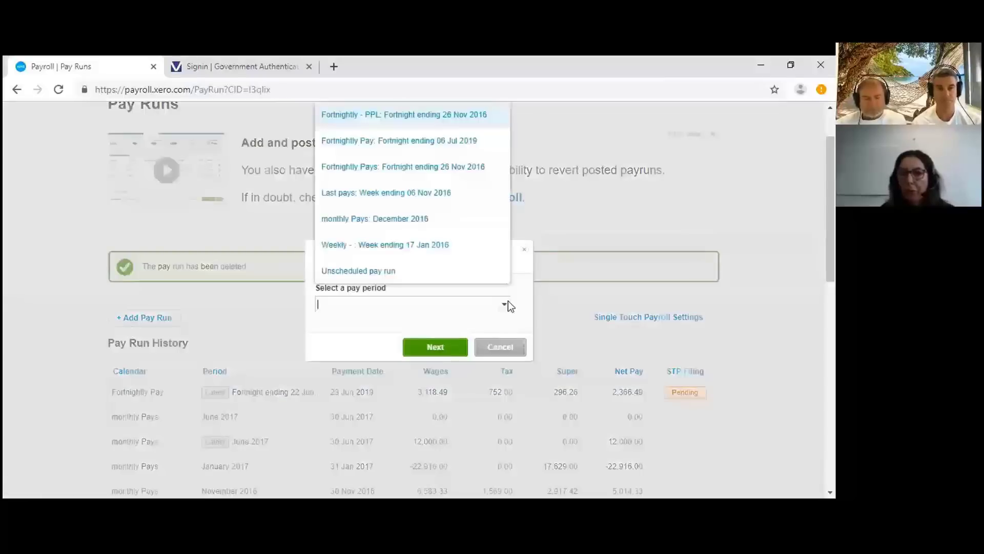
pyautogui.click(465, 281)
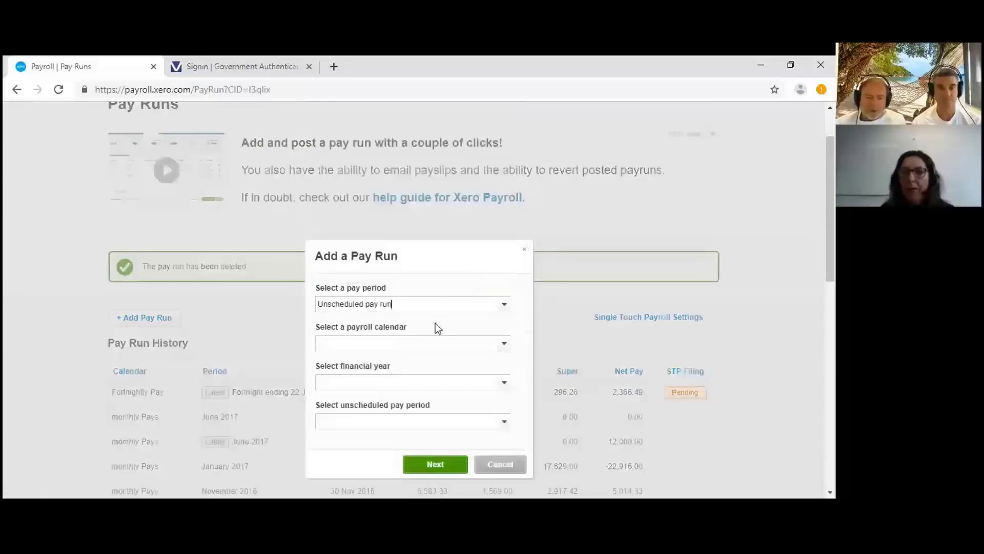
pyautogui.click(503, 345)
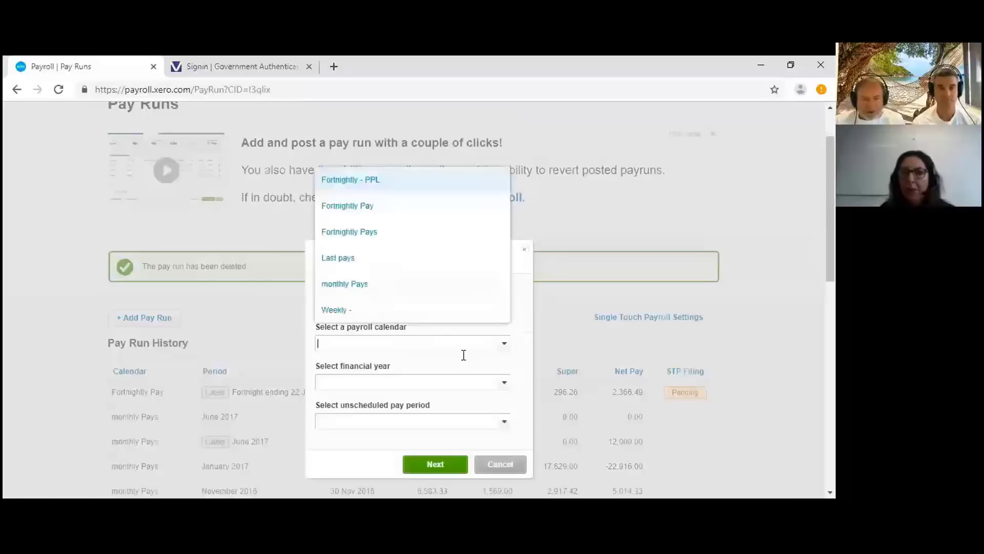
pyautogui.click(352, 207)
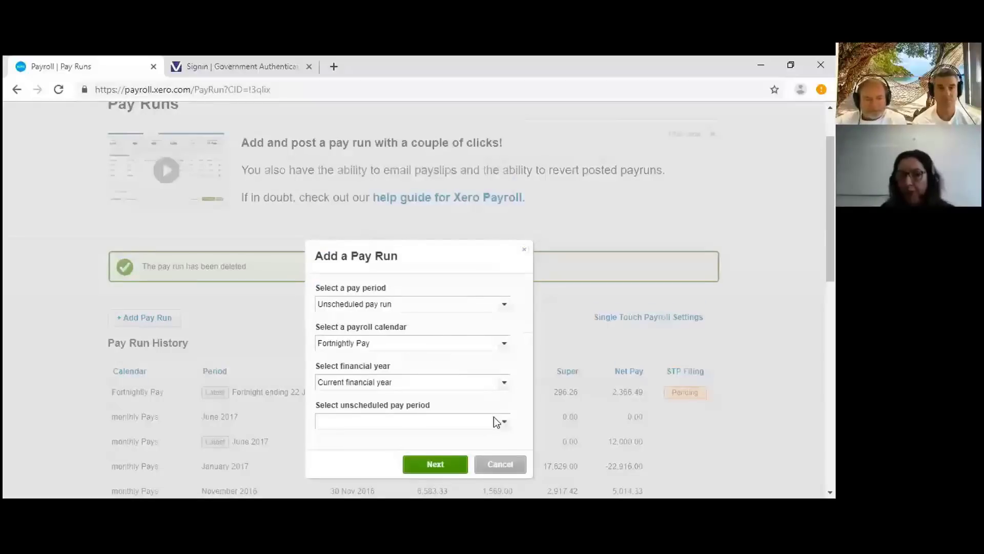
# - Choose the fortnight ending 22 Jun 2019 period and create the draft pay run
pyautogui.scroll(-3, 513, 354)
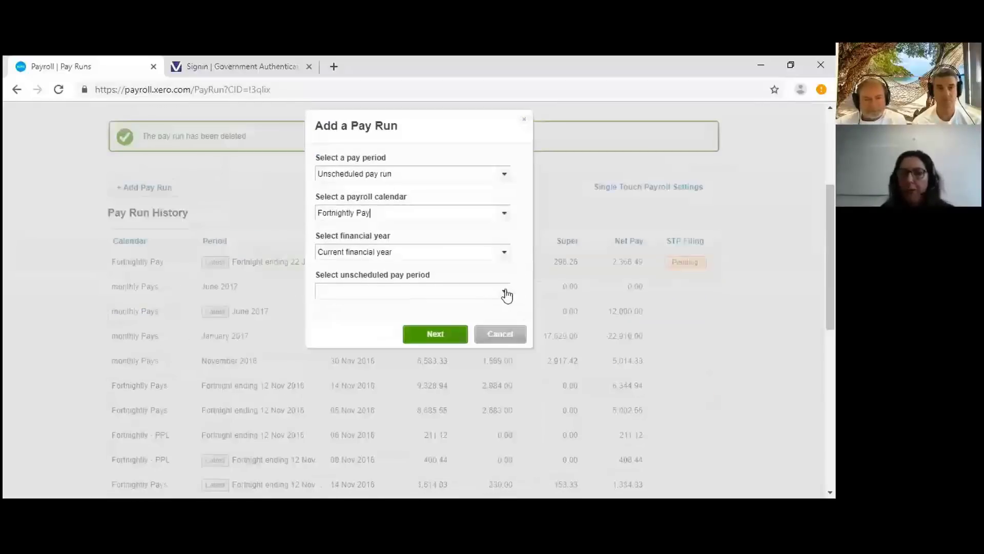
pyautogui.click(505, 292)
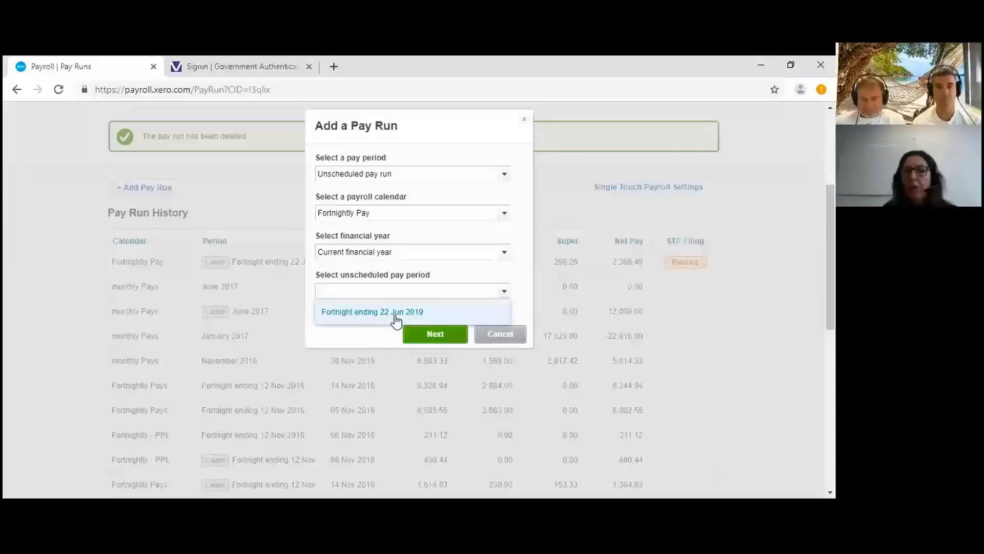
pyautogui.click(396, 319)
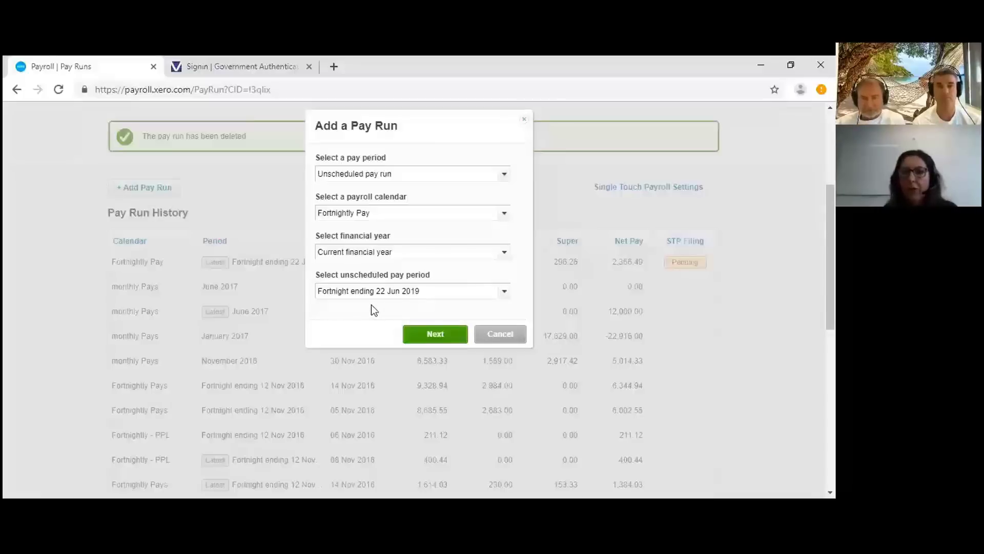
pyautogui.scroll(-1, 371, 304)
pyautogui.scroll(-2, 372, 308)
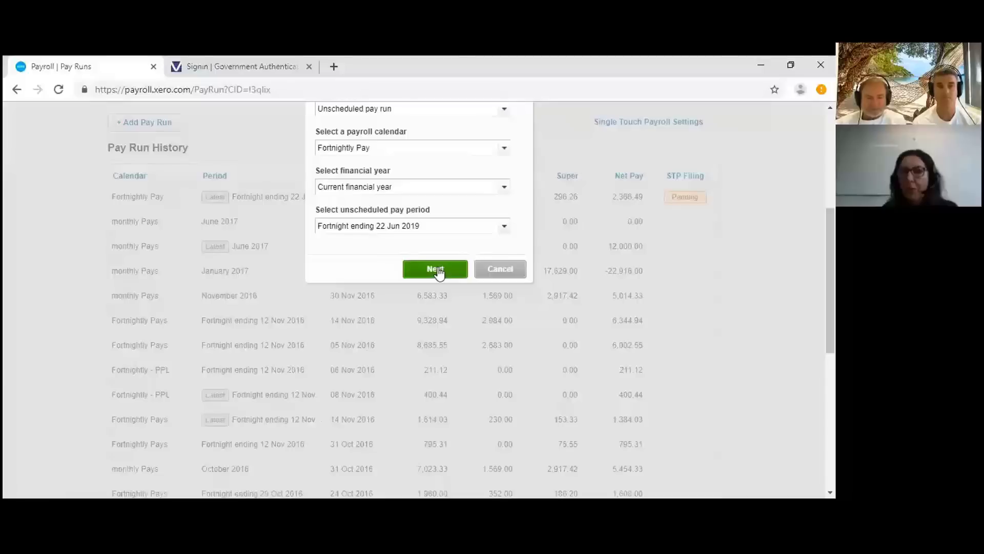
pyautogui.click(439, 271)
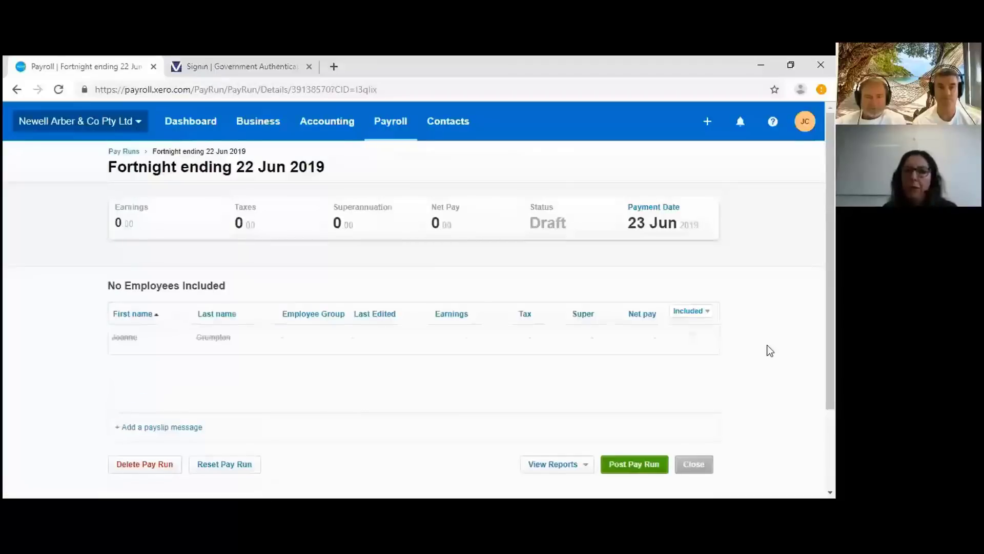
# - Add the employee to the pay run and make the ordinary hours and allowance amounts negative
pyautogui.click(692, 337)
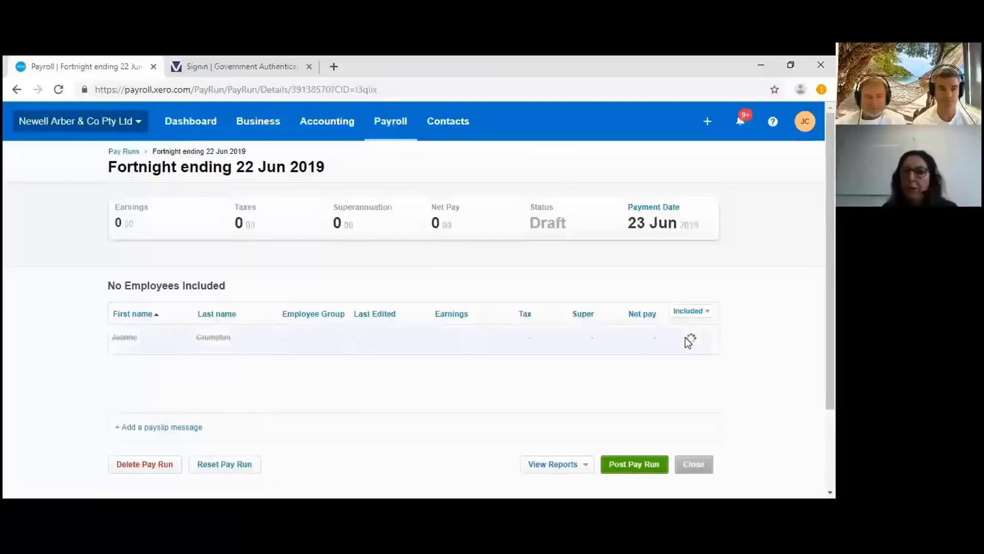
pyautogui.click(527, 347)
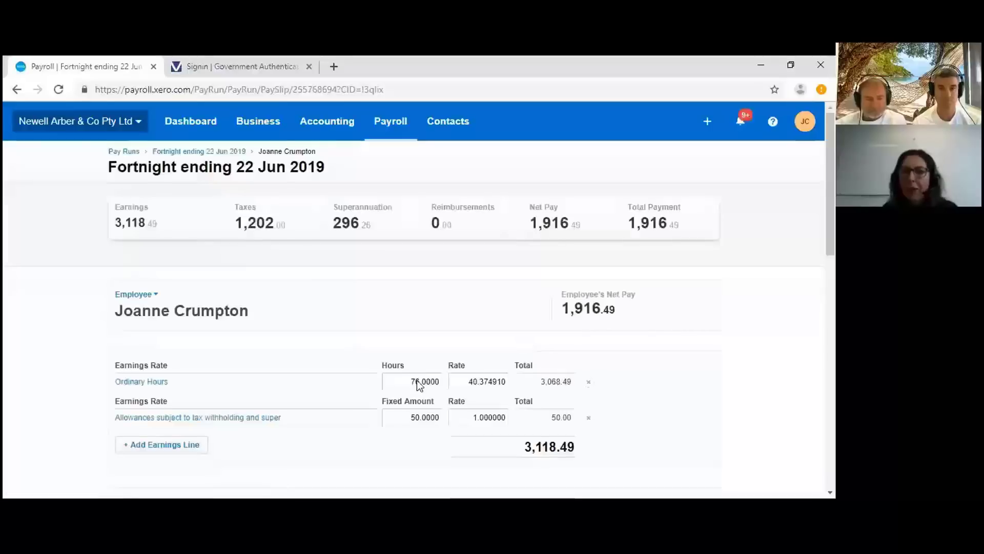
pyautogui.click(407, 382)
pyautogui.click(408, 383)
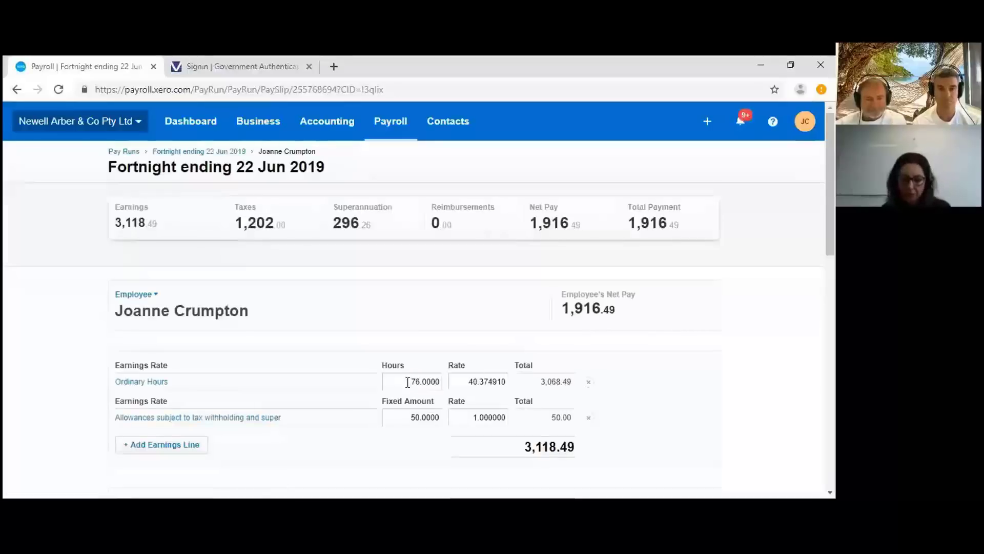
pyautogui.write('-')
pyautogui.press('Tab')
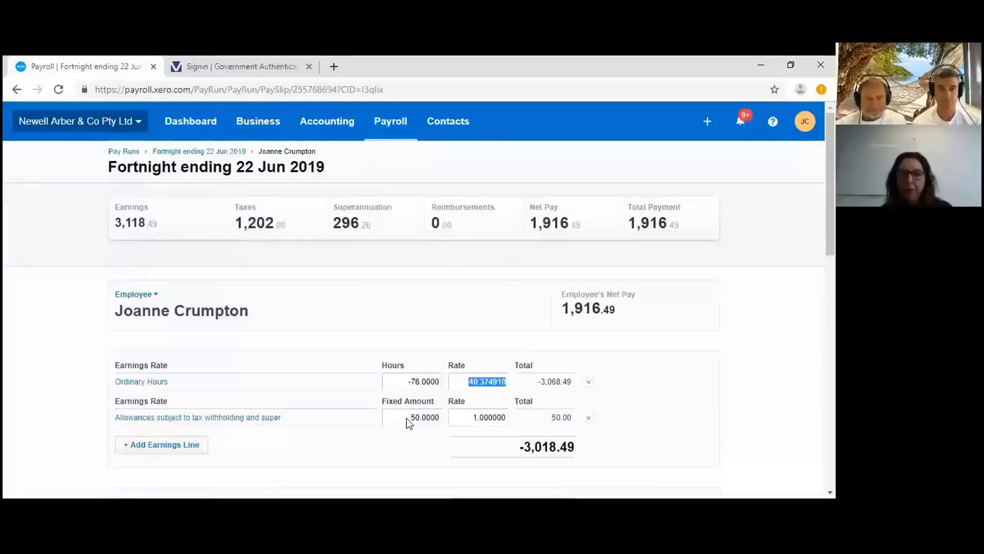
pyautogui.click(408, 419)
pyautogui.click(408, 419)
pyautogui.click(408, 419)
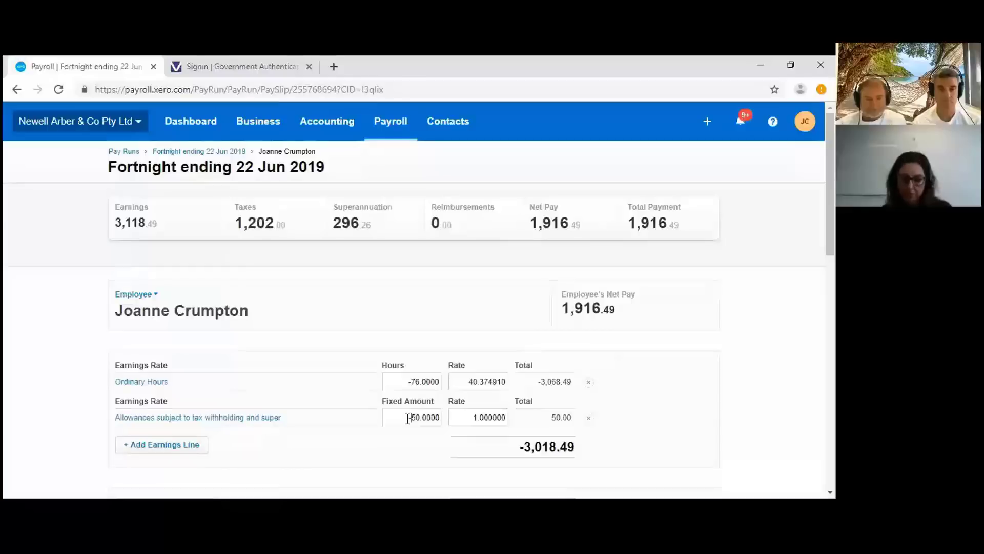
pyautogui.write('-')
pyautogui.press('Tab')
# - Save the -3,118.49 reversing payslip and return to the draft pay run
pyautogui.scroll(-3, 487, 423)
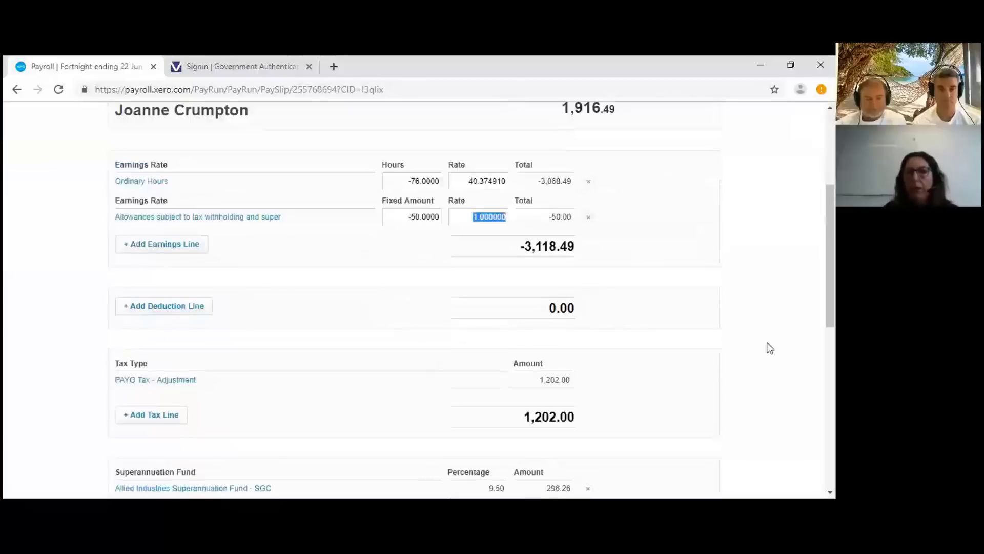
pyautogui.scroll(-7, 769, 347)
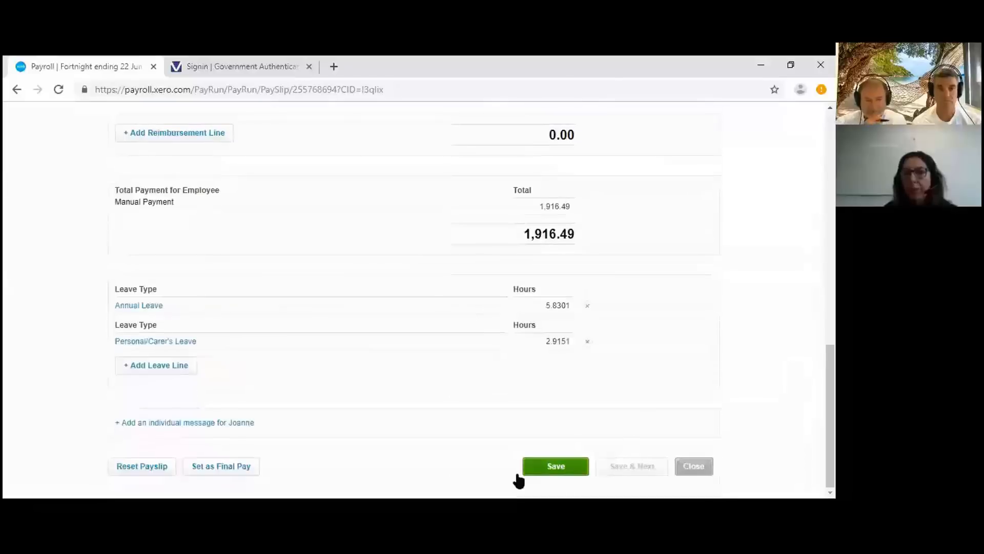
pyautogui.click(567, 469)
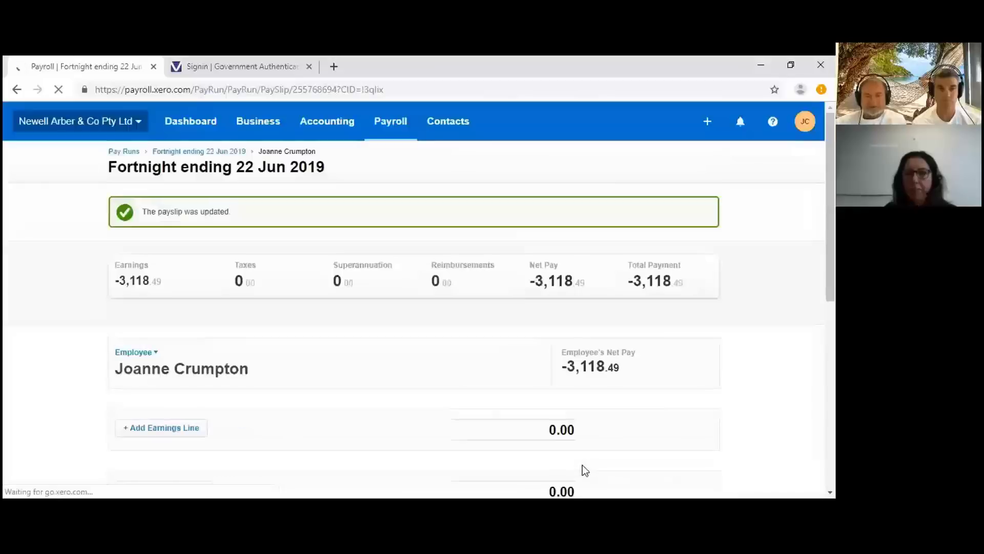
pyautogui.scroll(-15, 580, 425)
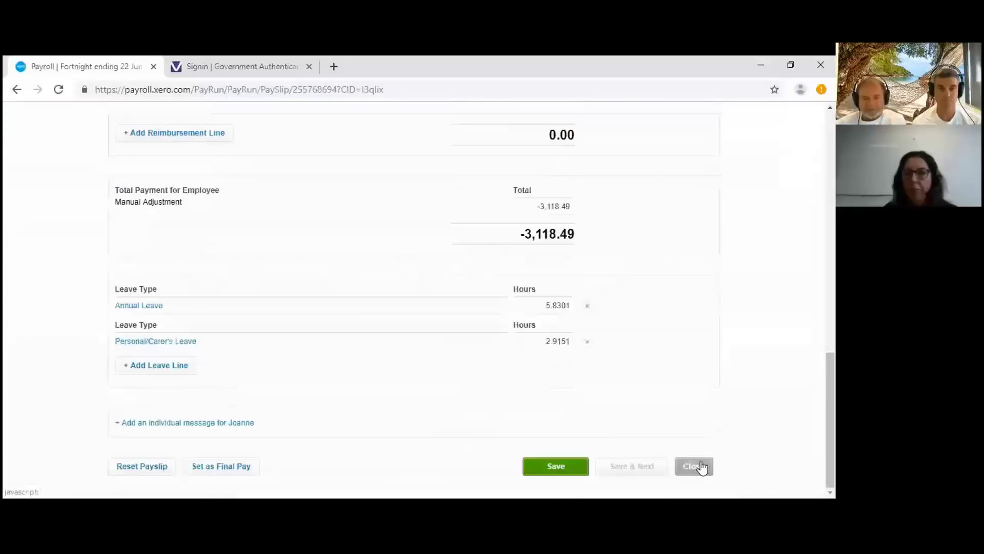
pyautogui.click(700, 466)
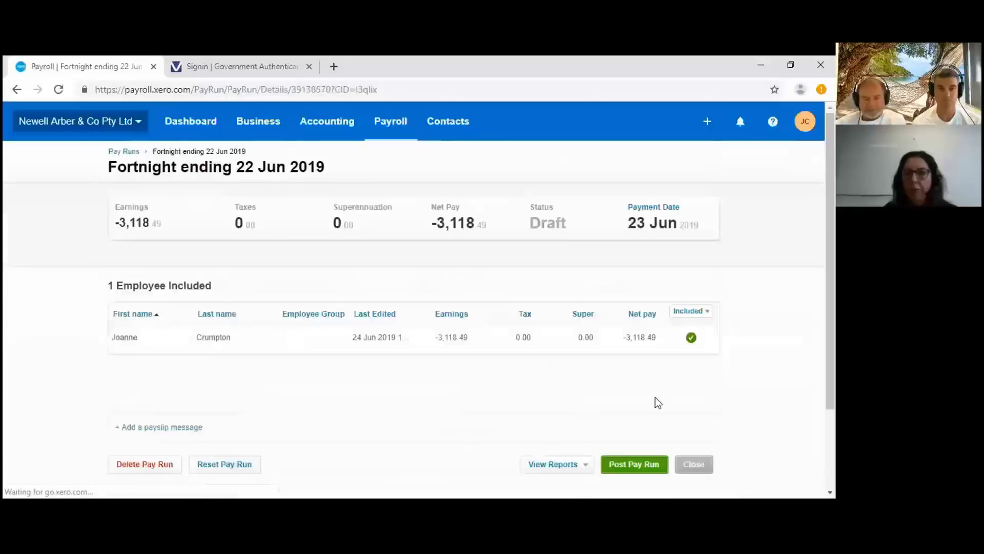
# - Post the fortnight ending 22 Jun 2019 reversing pay run
pyautogui.click(638, 467)
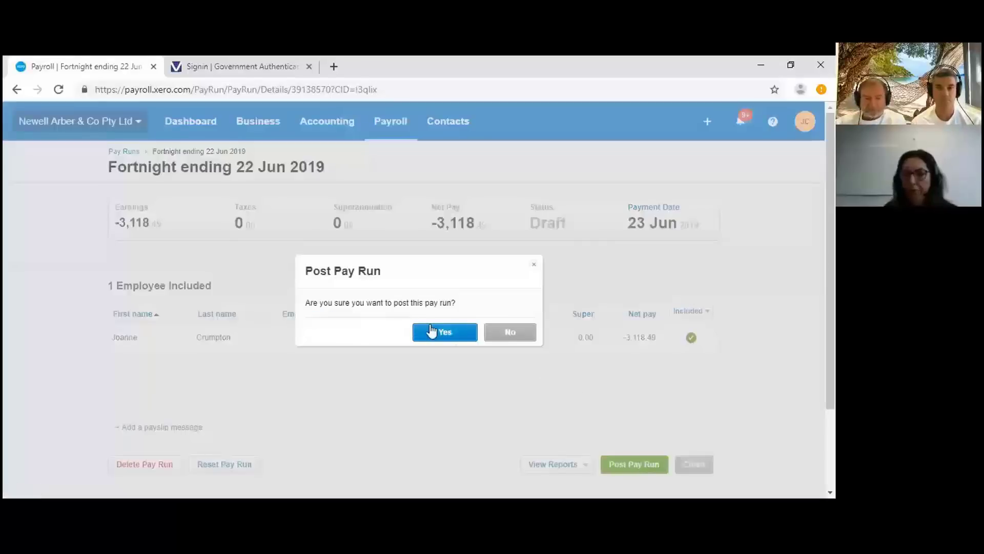
pyautogui.click(432, 330)
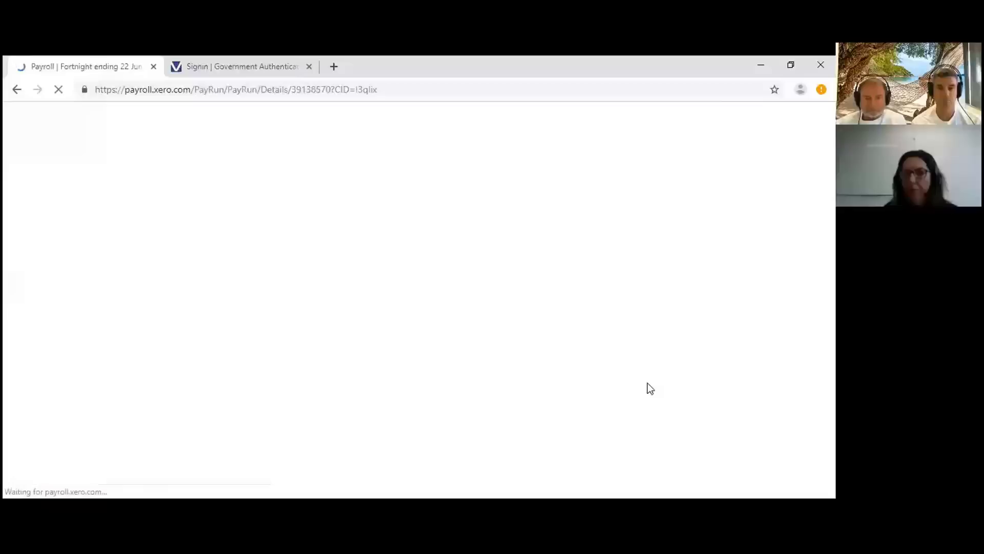
pyautogui.scroll(-3, 646, 379)
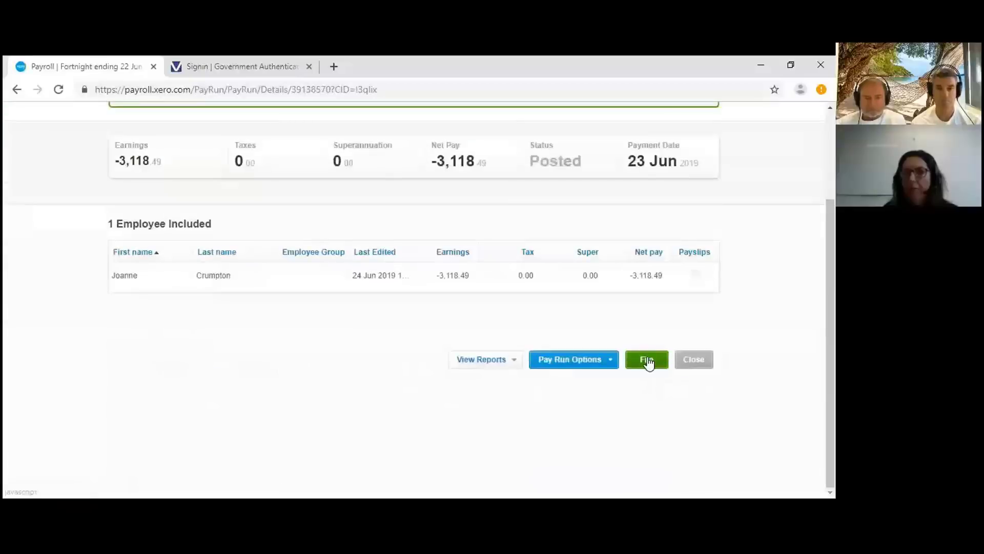
# - File the posted pay run with the ATO, accepting the authorisation declaration
pyautogui.click(648, 361)
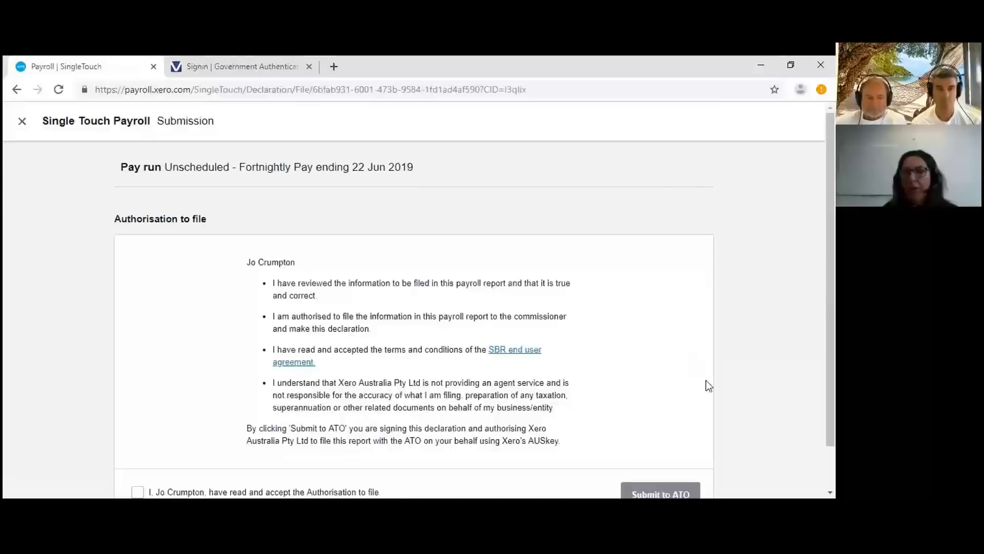
pyautogui.scroll(-1, 185, 423)
pyautogui.click(137, 443)
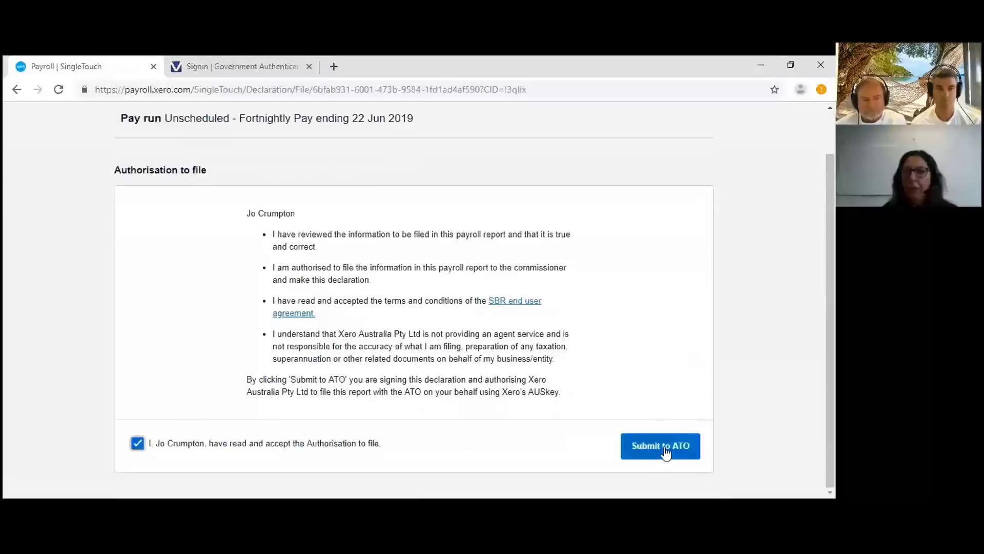
pyautogui.click(664, 446)
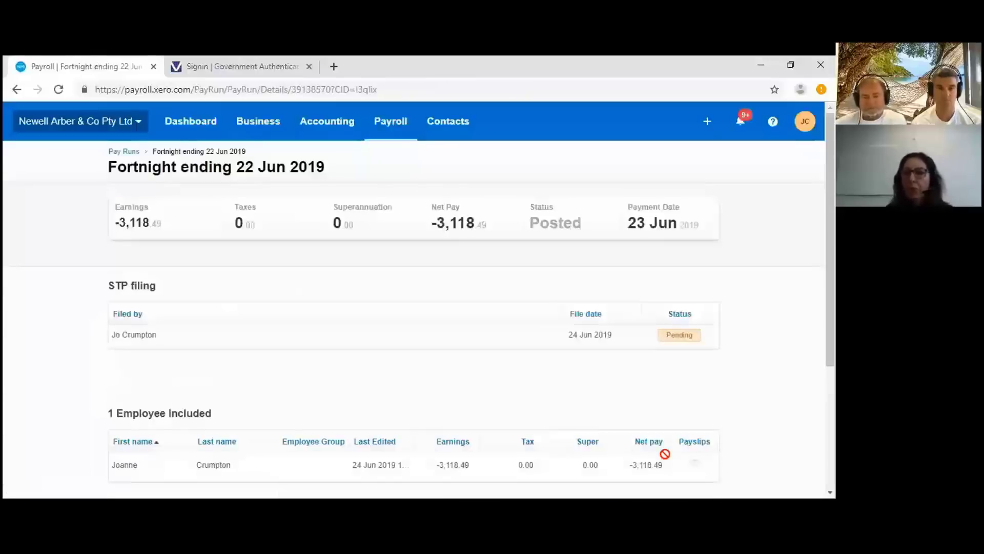
pyautogui.scroll(-3, 808, 332)
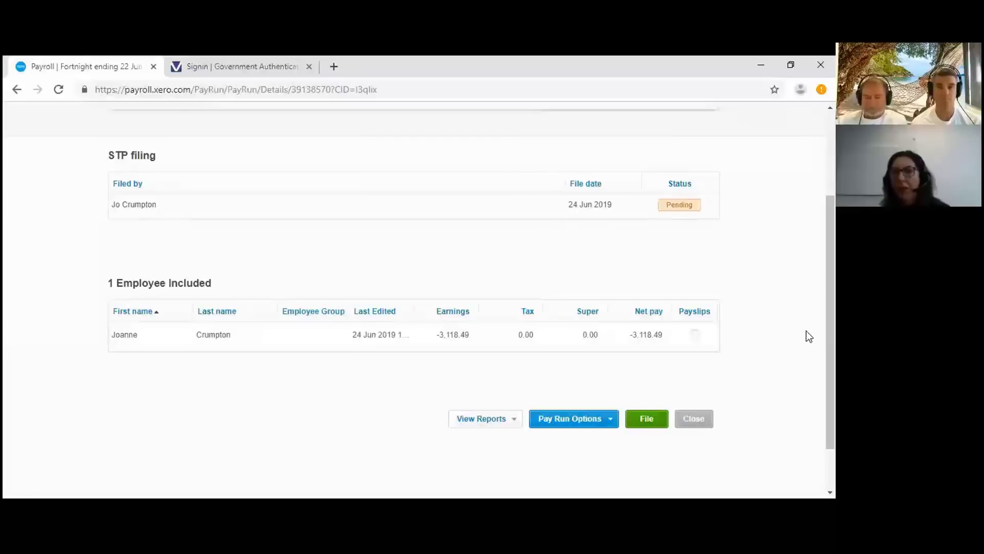
# - Retry the ATO filing and check the pay run's pending STP status
pyautogui.click(647, 419)
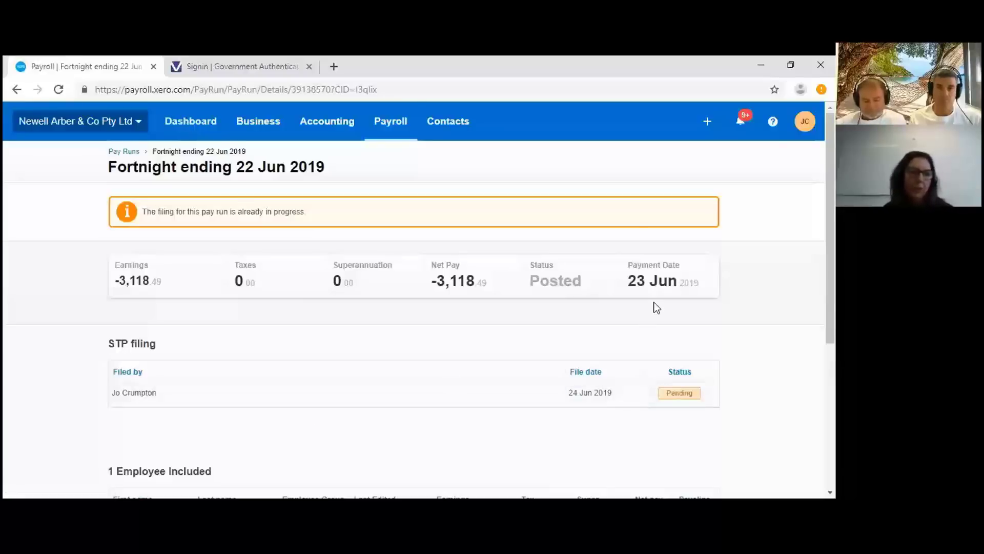
pyautogui.scroll(-4, 657, 308)
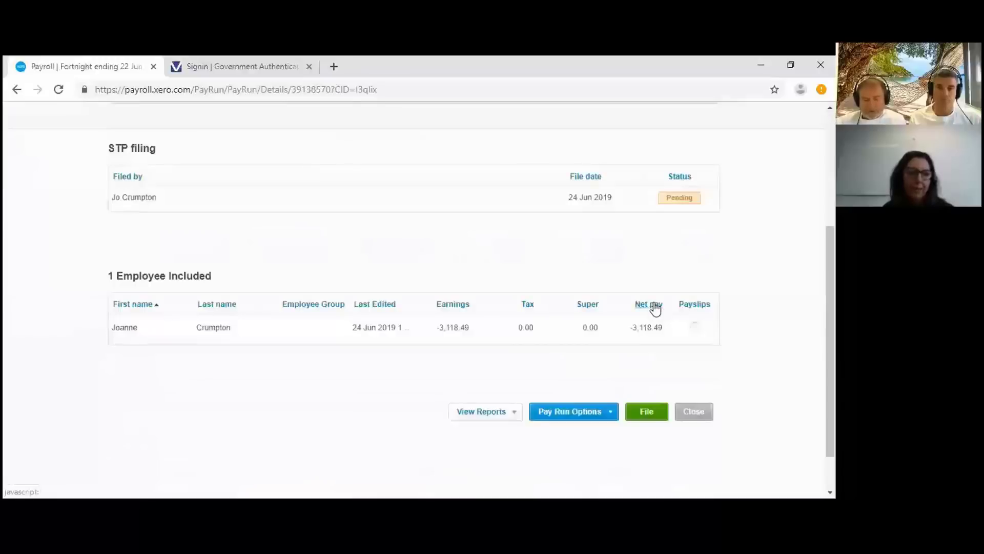
pyautogui.scroll(-1, 657, 307)
pyautogui.scroll(4, 657, 307)
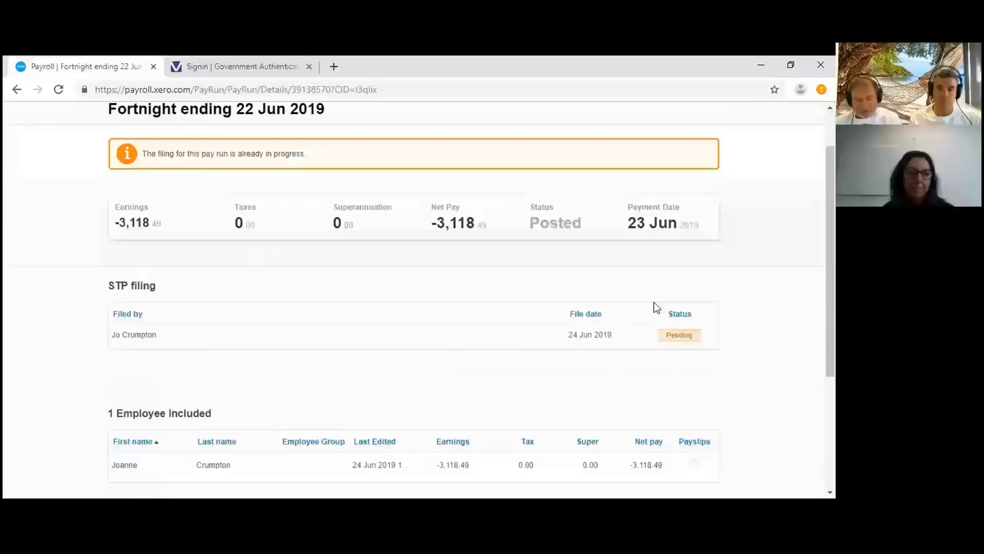
pyautogui.scroll(1, 657, 307)
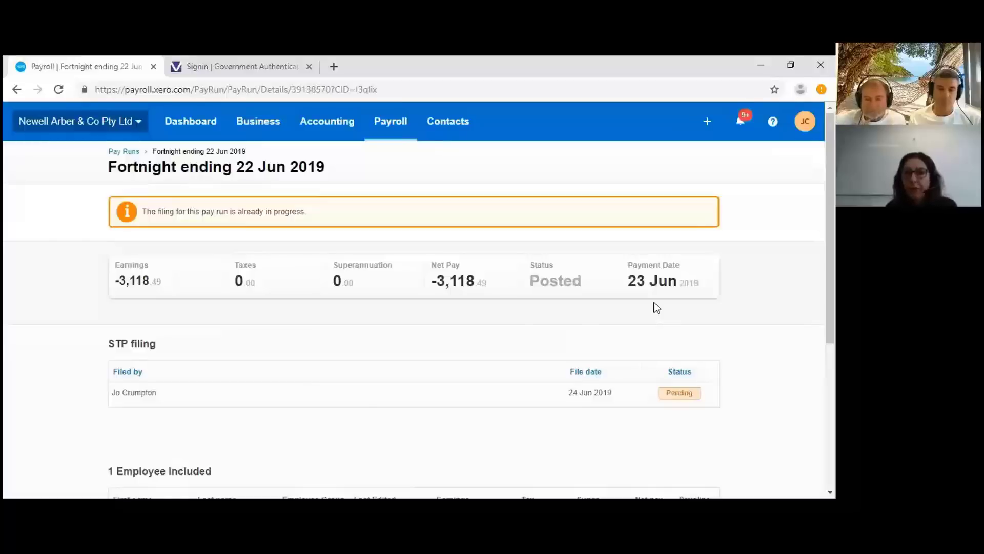
pyautogui.click(397, 133)
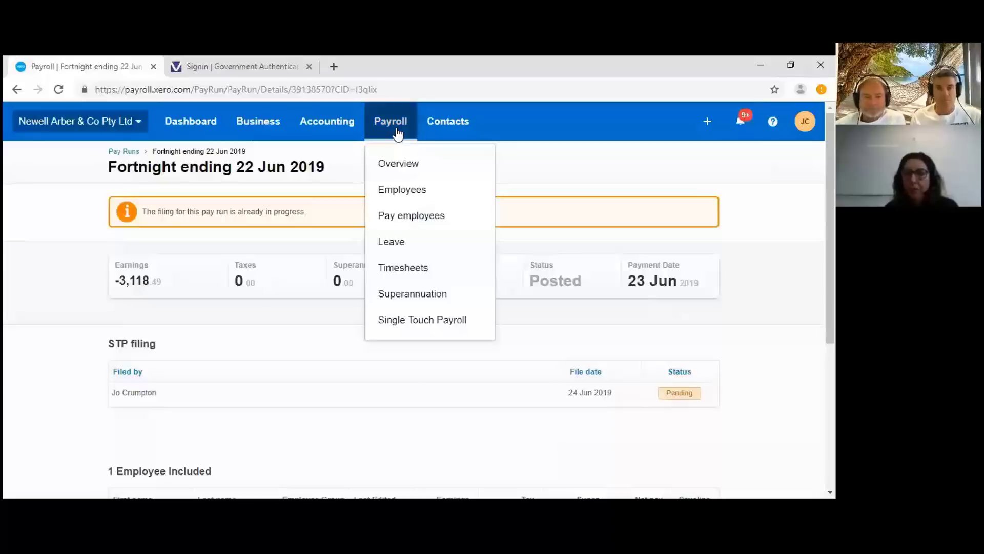
# - Review the Pay Runs history showing the 3,118.49 and -3,118.49 runs, both STP pending
pyautogui.click(444, 222)
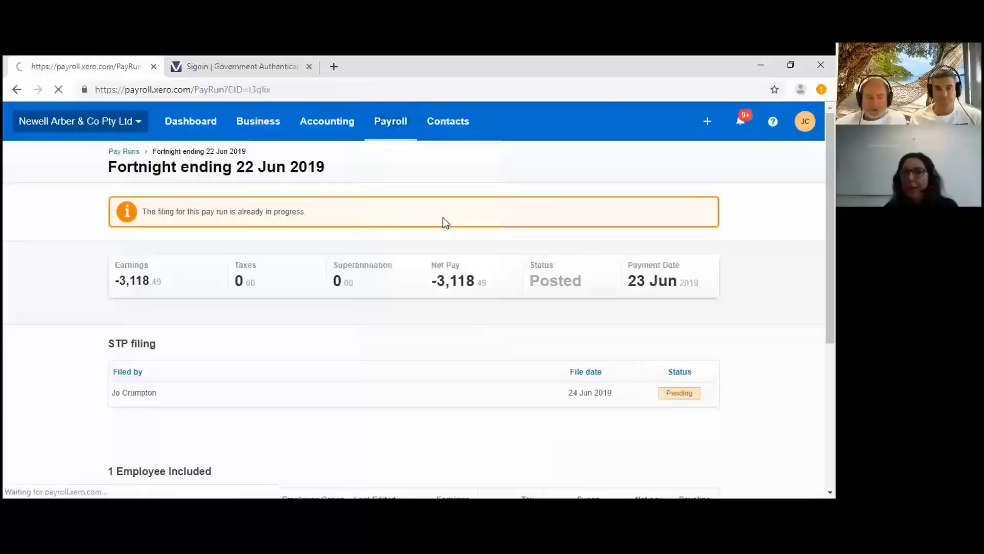
pyautogui.scroll(-1, 445, 220)
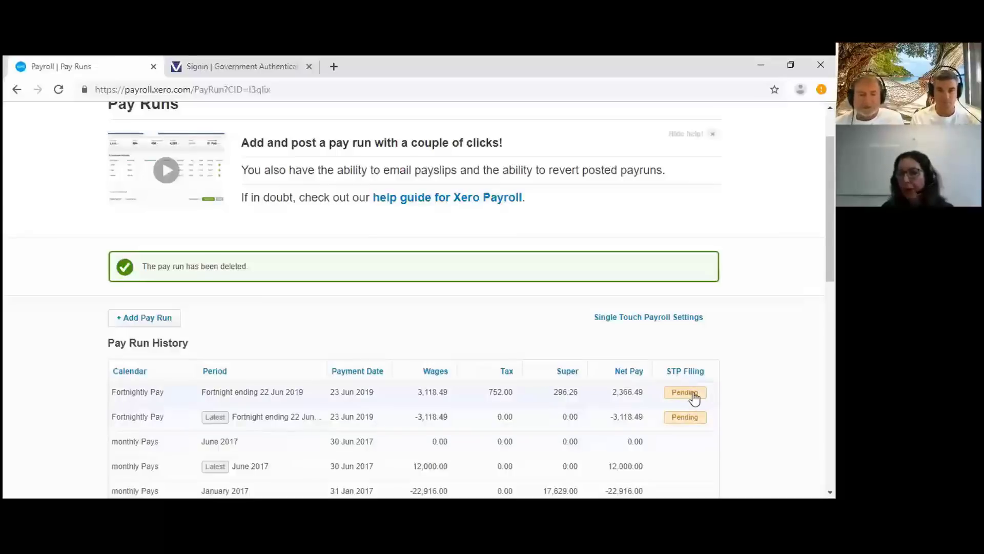
pyautogui.scroll(2, 694, 394)
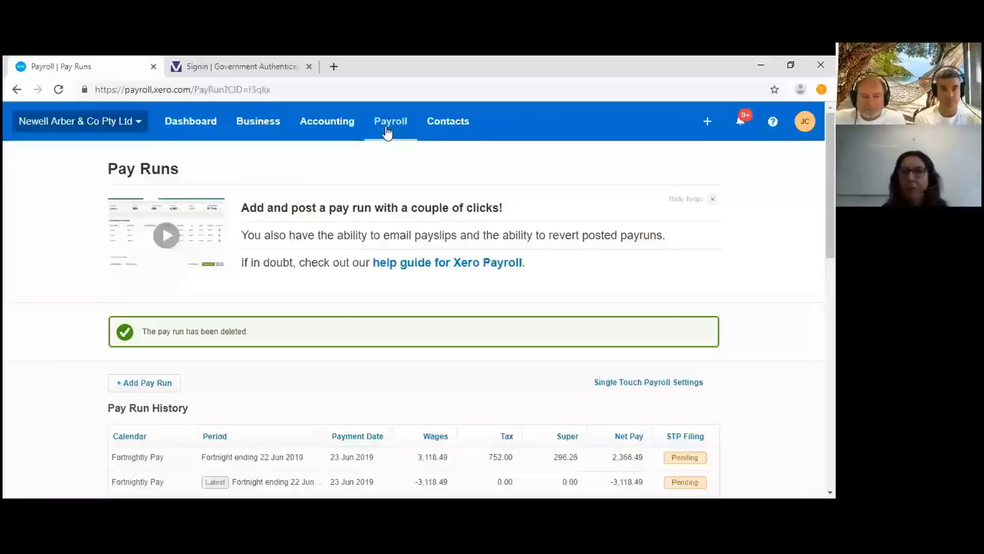
pyautogui.click(388, 133)
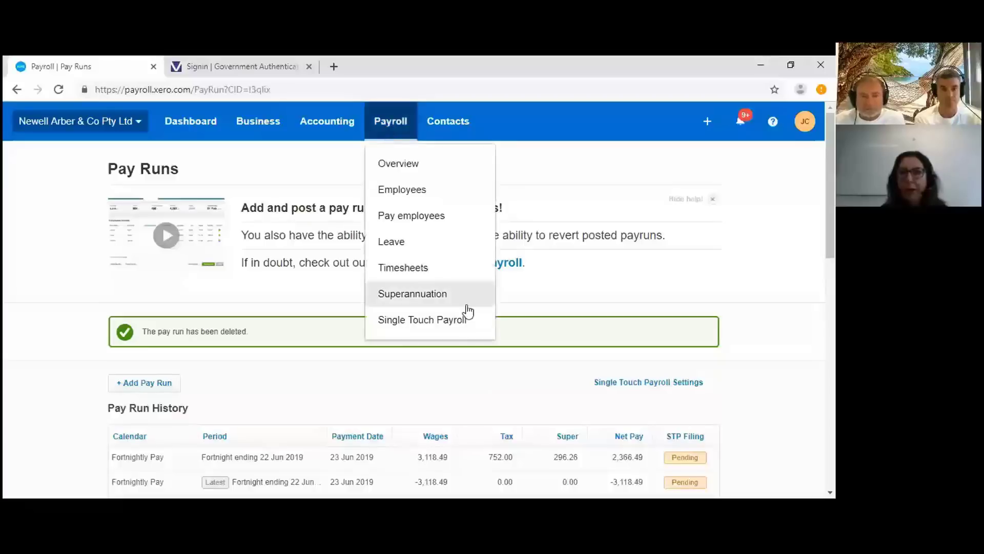
# - Open the 2018/19 STP Finalisation page and view the employee's year-to-date summary
pyautogui.click(465, 320)
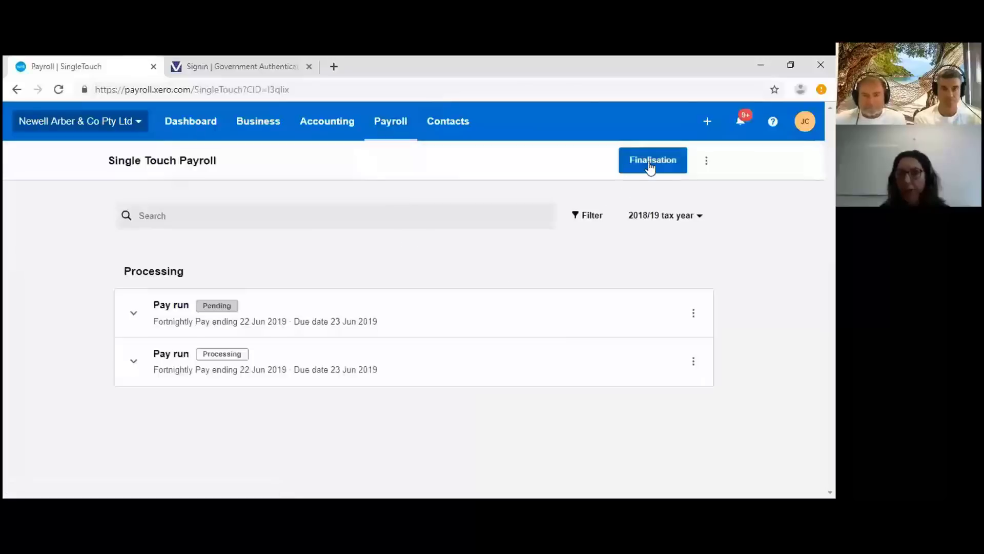
pyautogui.click(650, 163)
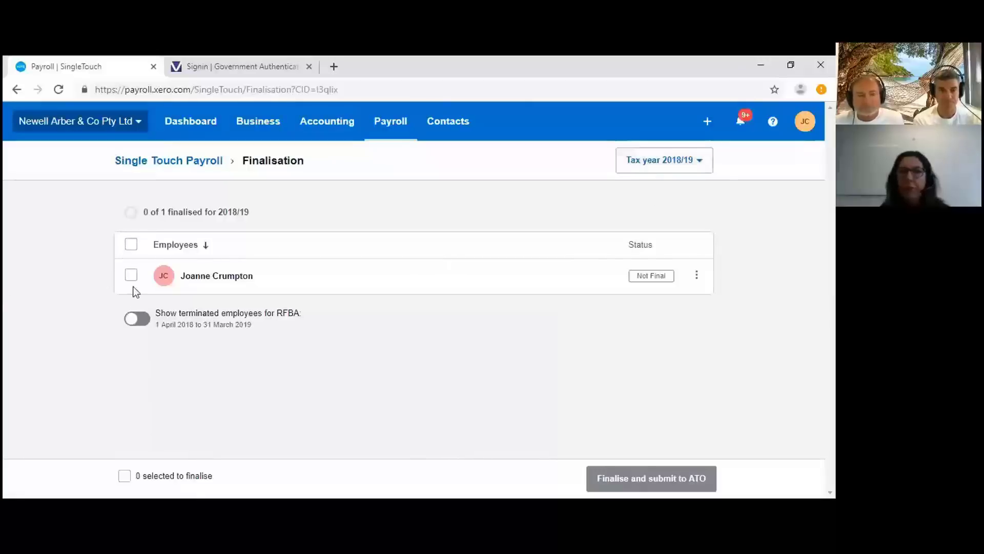
pyautogui.click(697, 277)
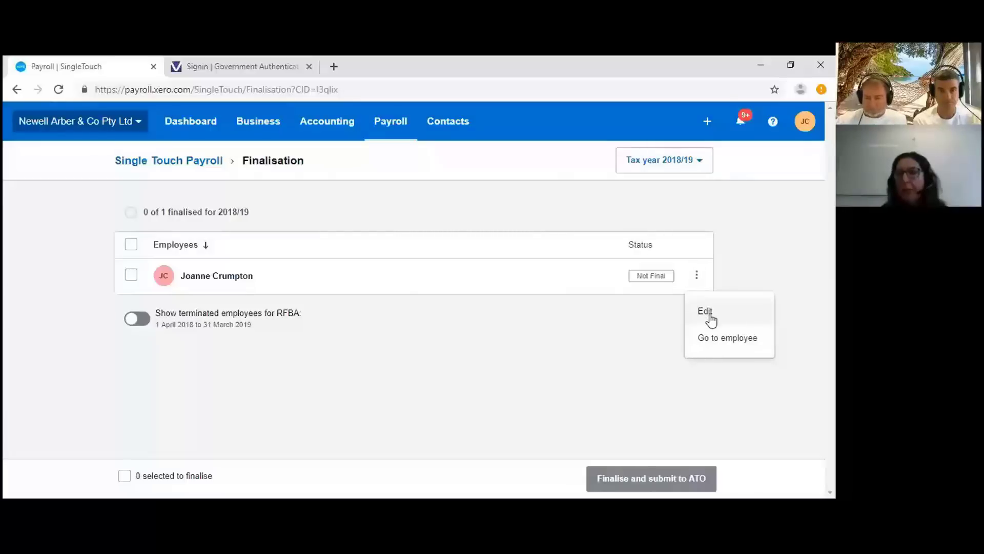
pyautogui.click(710, 318)
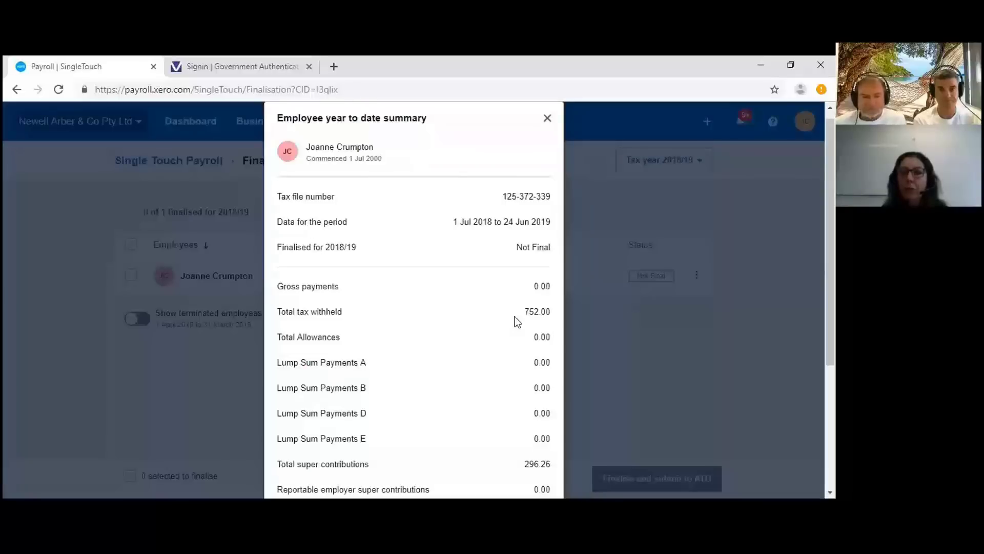
# - Close the summary without changes and select the employee for finalisation
pyautogui.scroll(-3, 515, 315)
pyautogui.scroll(-2, 517, 315)
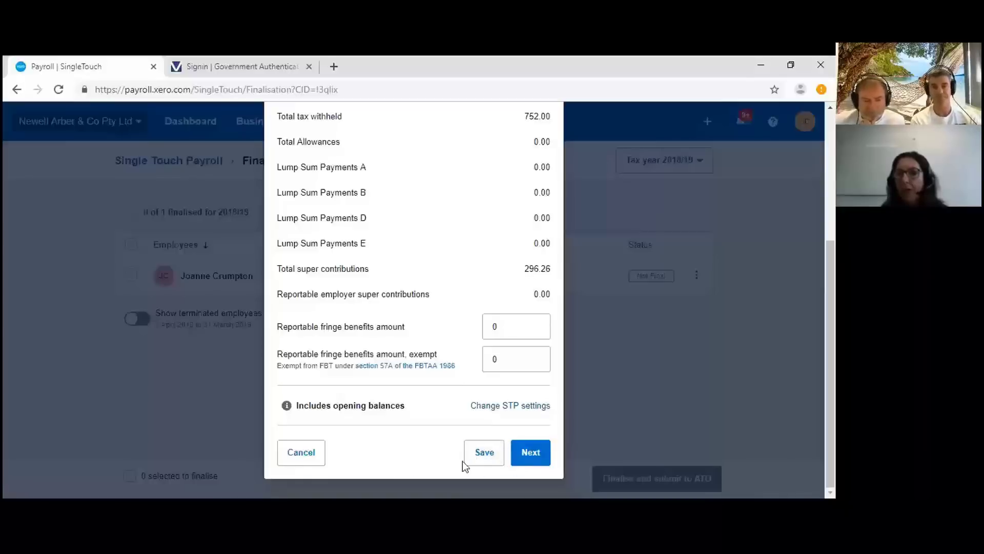
pyautogui.click(297, 457)
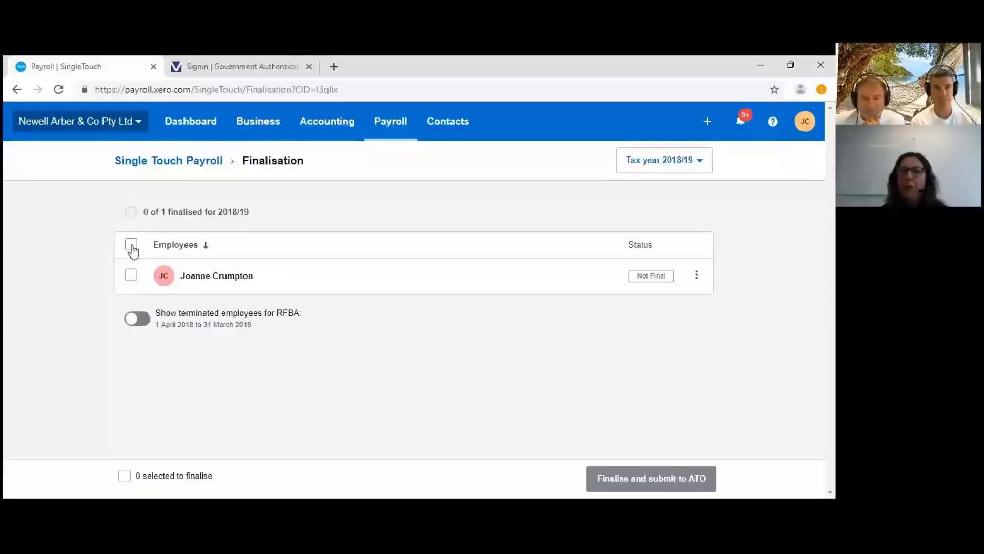
pyautogui.click(132, 245)
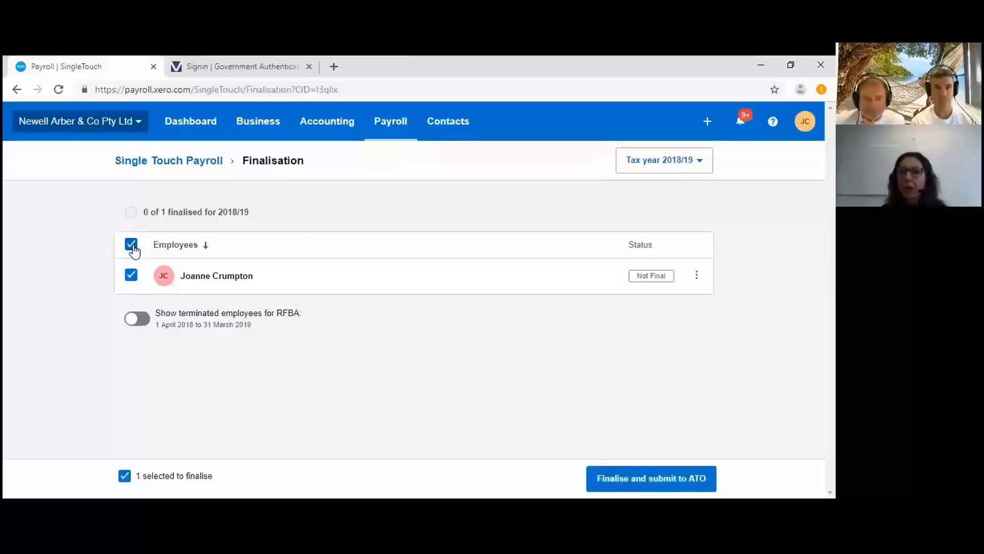
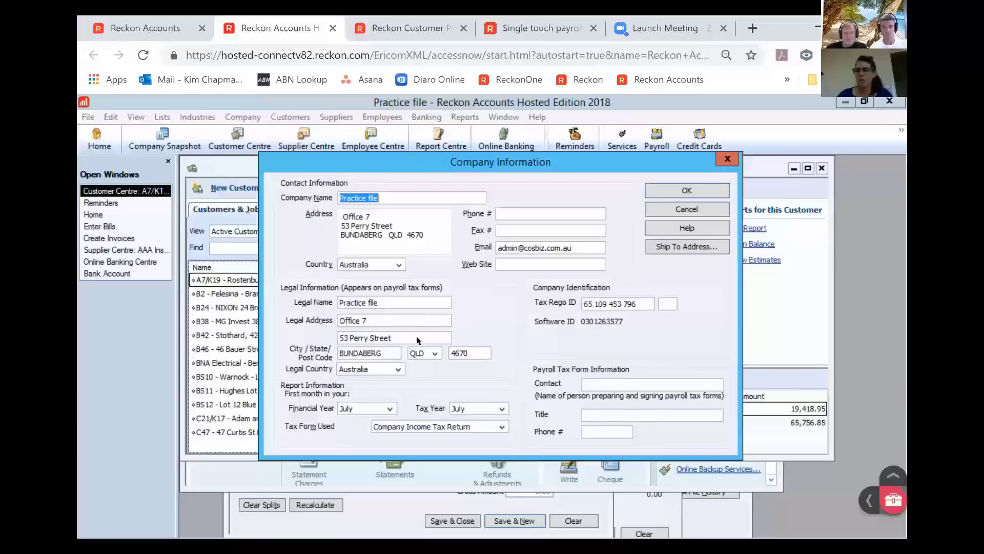
# - Close Company Information and confirm Enable Single Touch Payroll is ticked in payroll Company Preferences
pyautogui.click(692, 210)
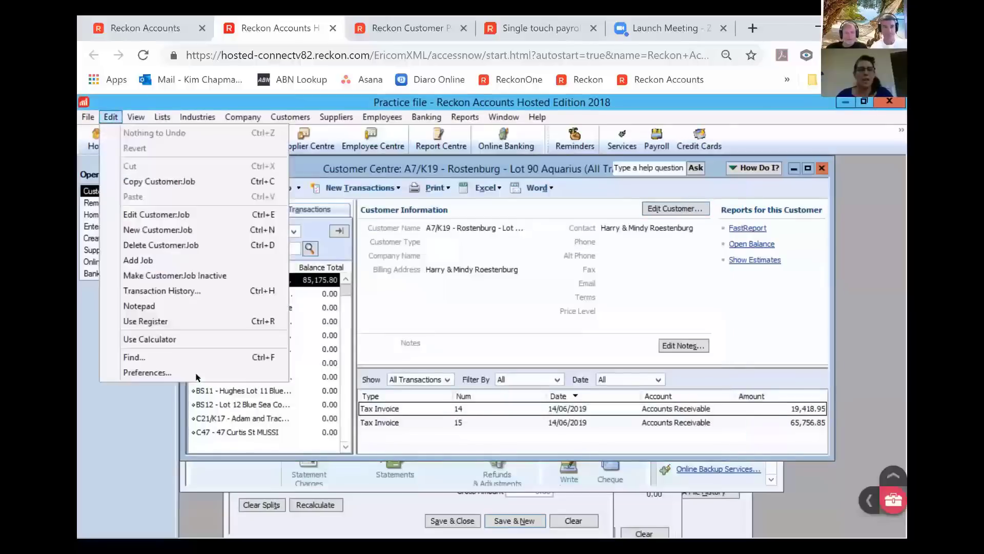
pyautogui.click(147, 373)
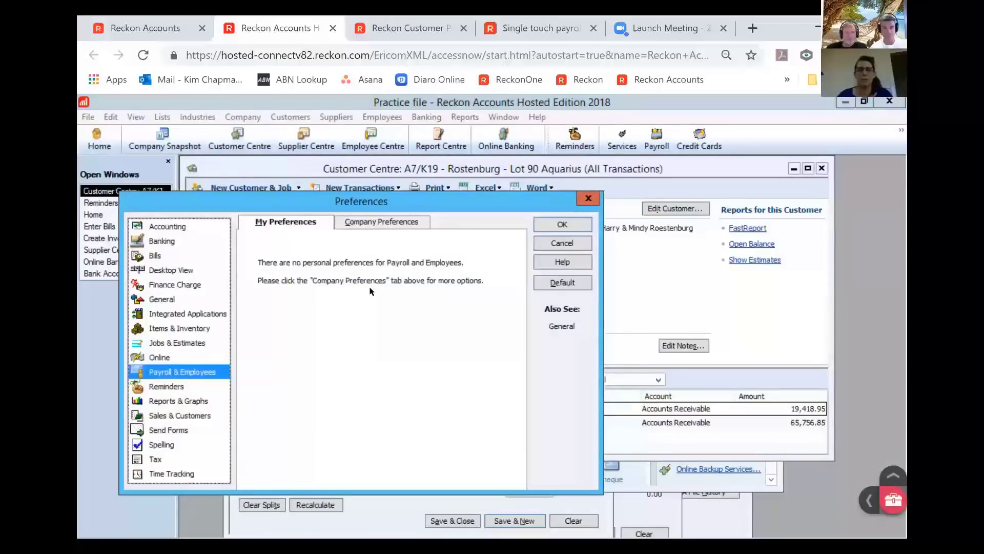
pyautogui.click(395, 228)
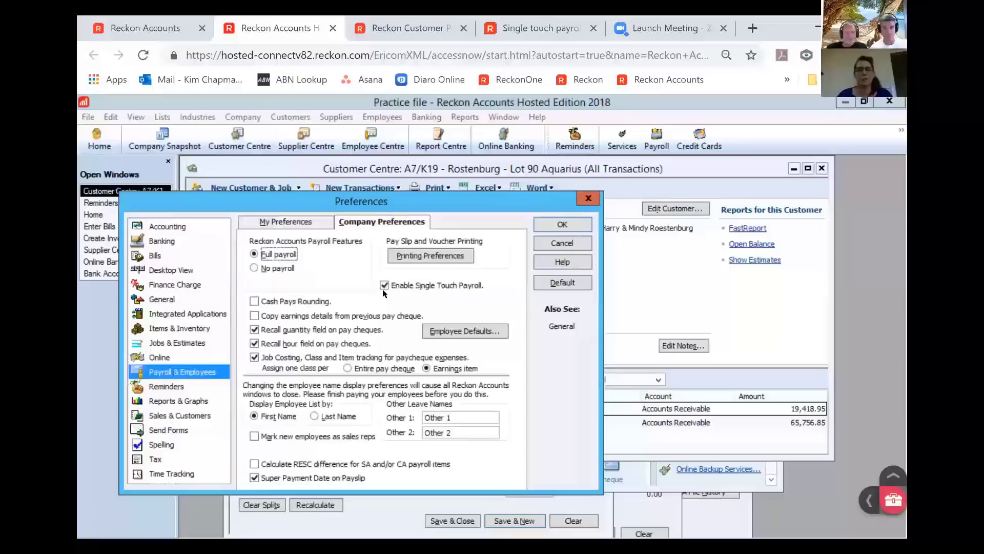
pyautogui.click(571, 241)
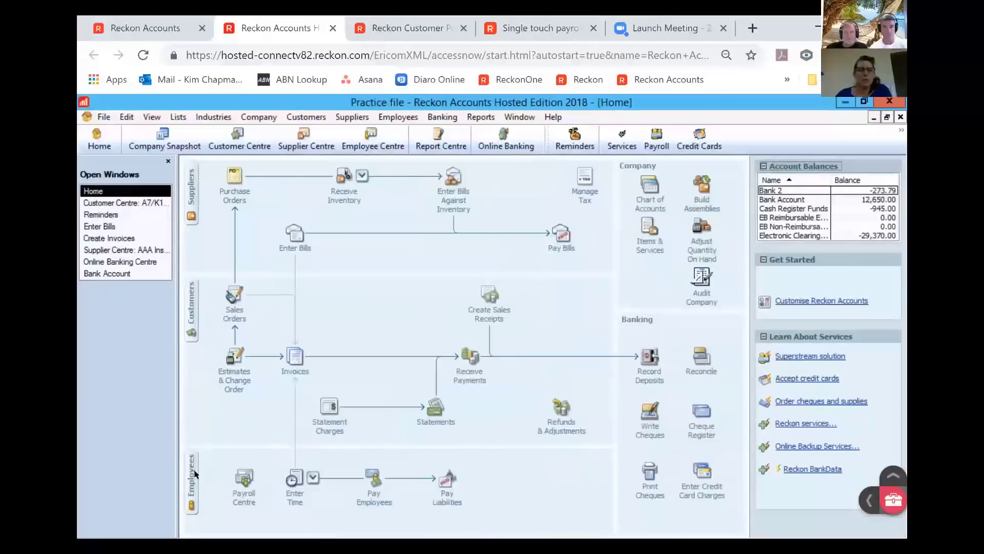
# - From the Employee Centre, open the first listed employee in Edit Employee
pyautogui.click(193, 482)
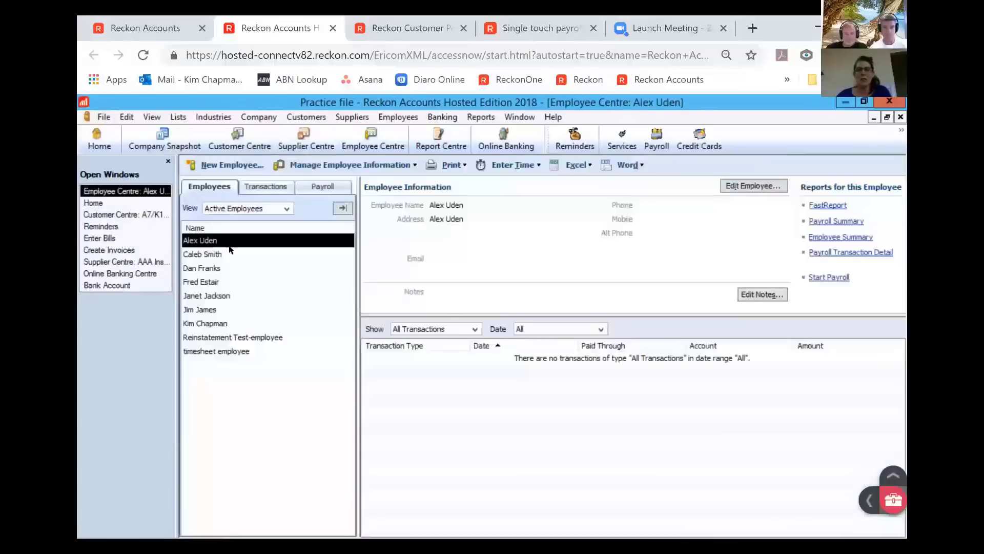
pyautogui.doubleClick(229, 247)
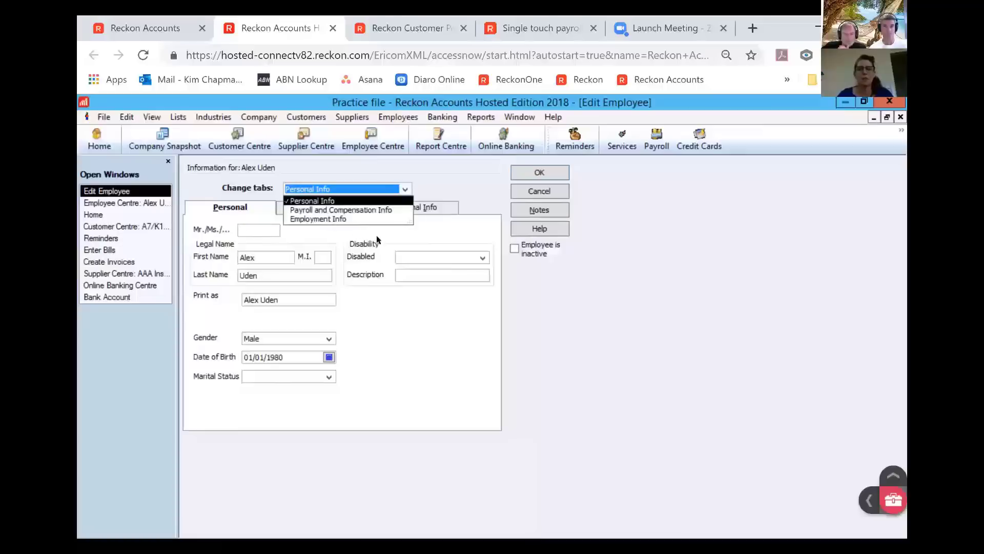
# - Check the Employment Info section, noting the blank Emp. No., then leave the record
pyautogui.click(413, 258)
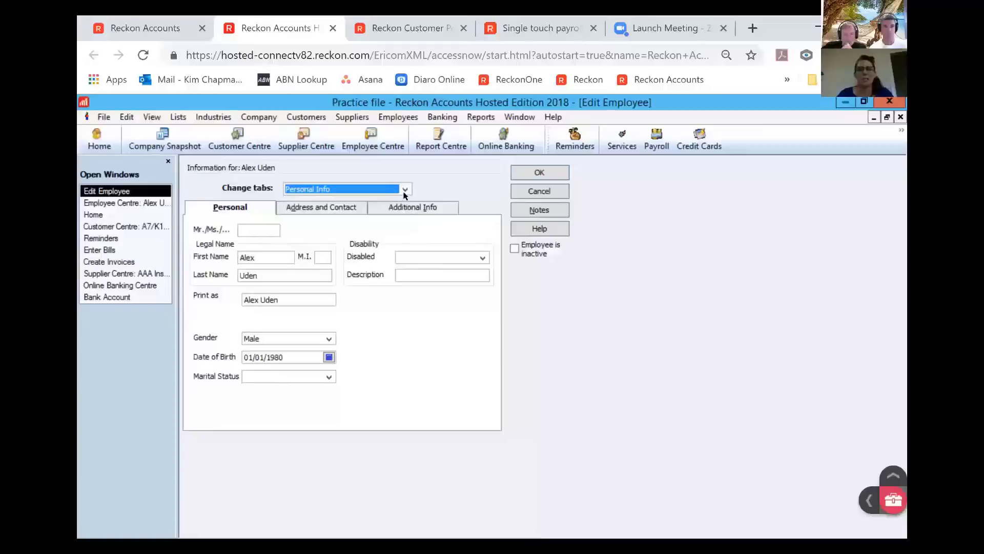
pyautogui.click(386, 194)
pyautogui.click(348, 220)
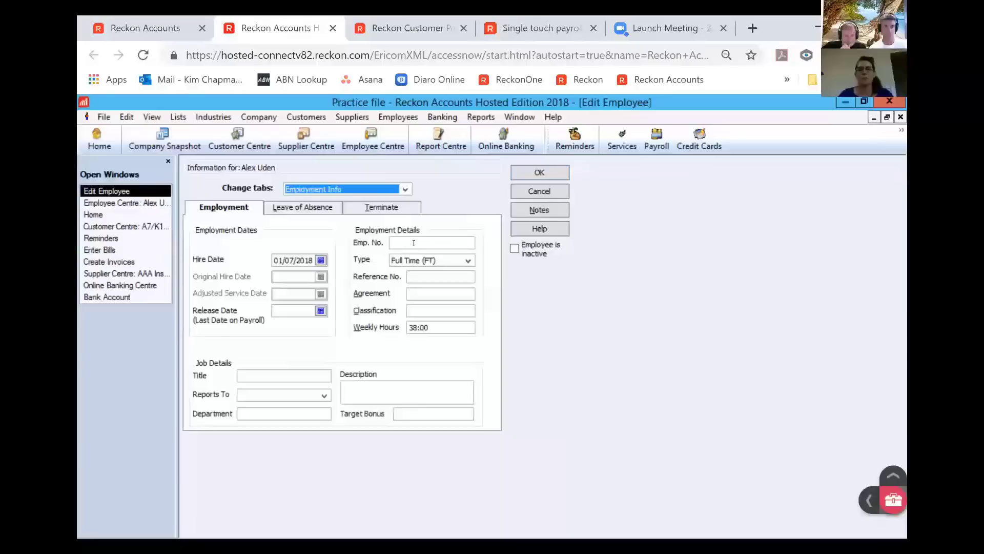
pyautogui.click(414, 243)
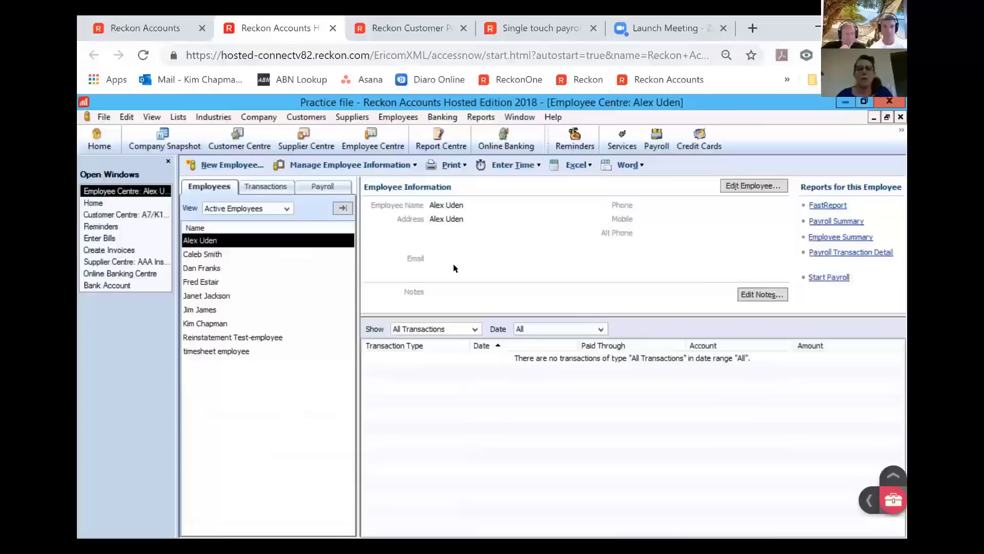
pyautogui.click(405, 118)
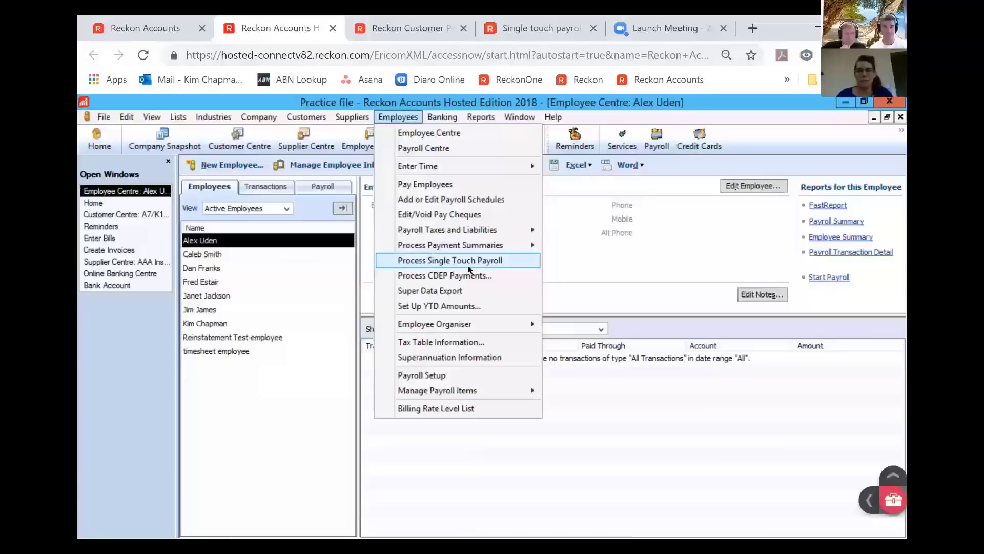
# - Load the 11/09/2018 payrun for STP lodgement and try Select All, dismissing the missing-information warning
pyautogui.click(510, 262)
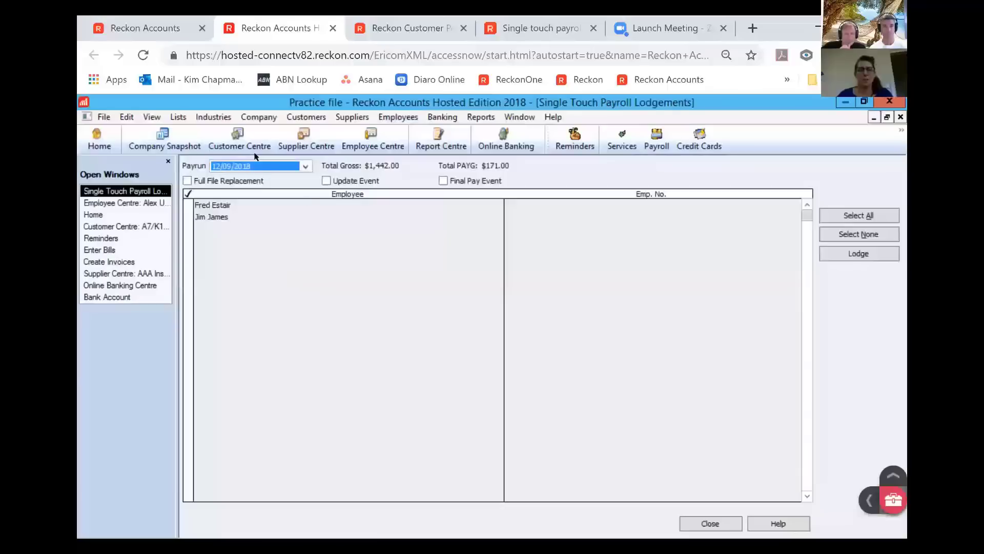
pyautogui.click(305, 167)
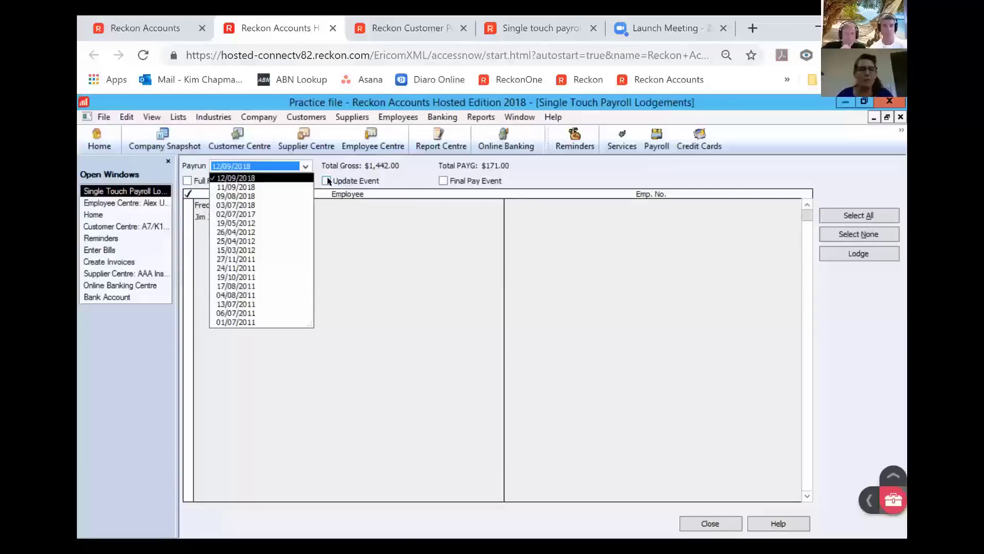
pyautogui.click(265, 187)
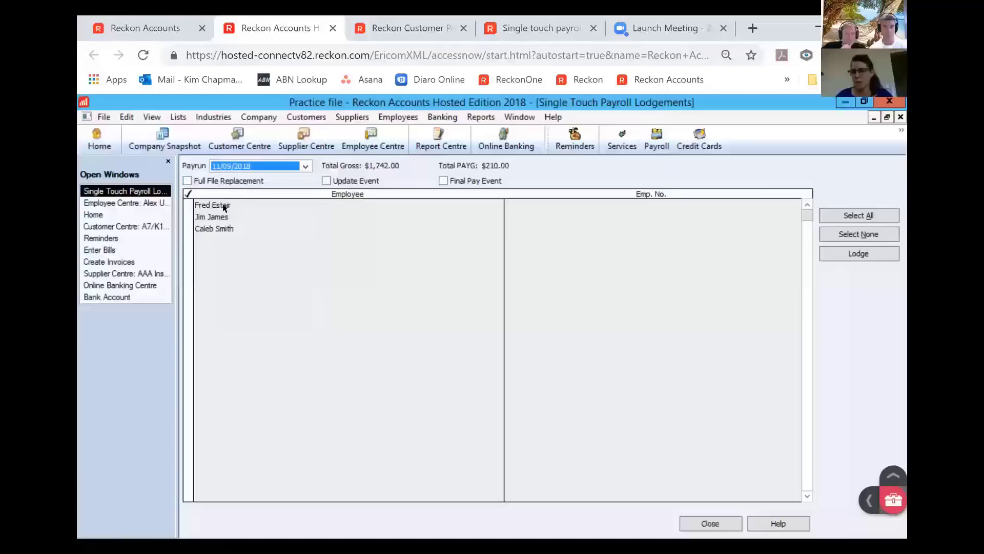
pyautogui.click(851, 254)
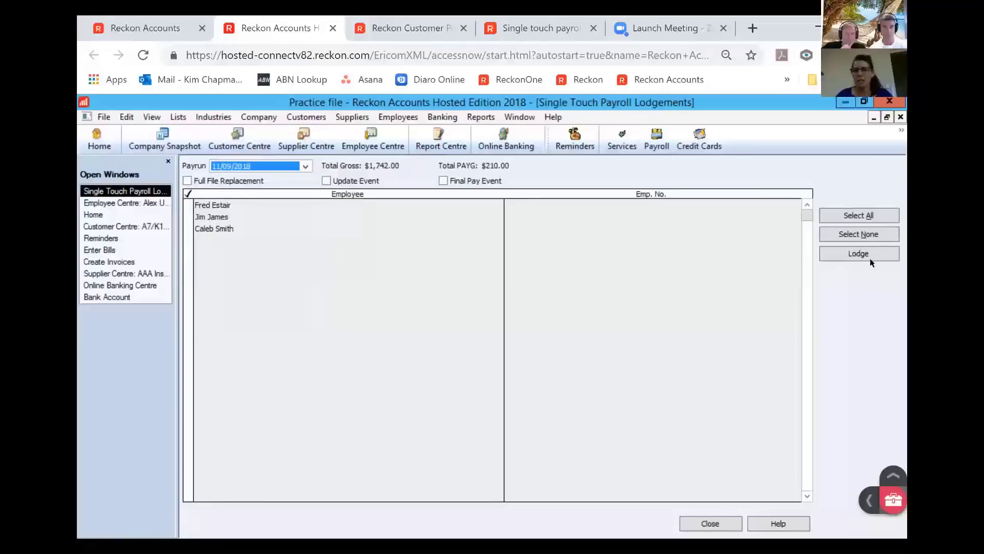
pyautogui.click(858, 213)
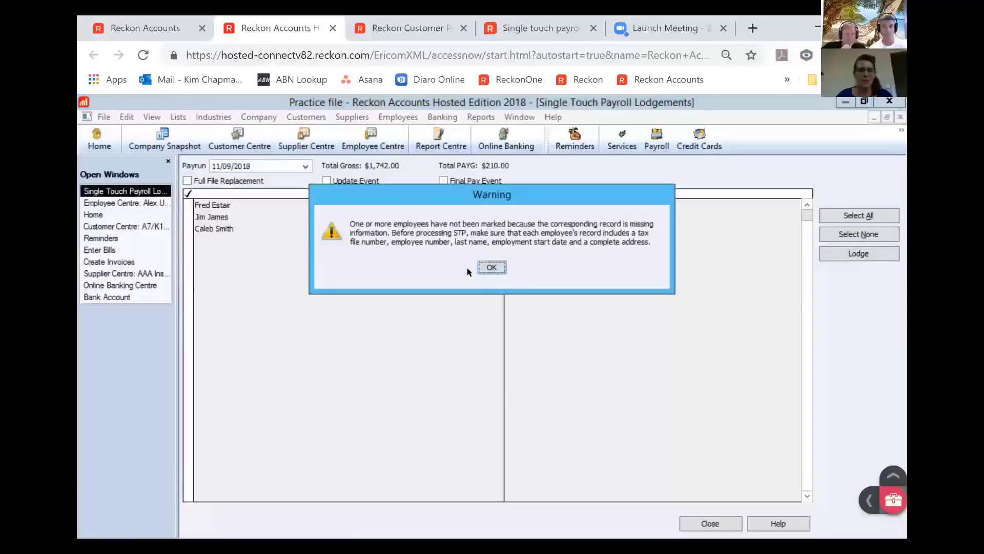
pyautogui.press('Return')
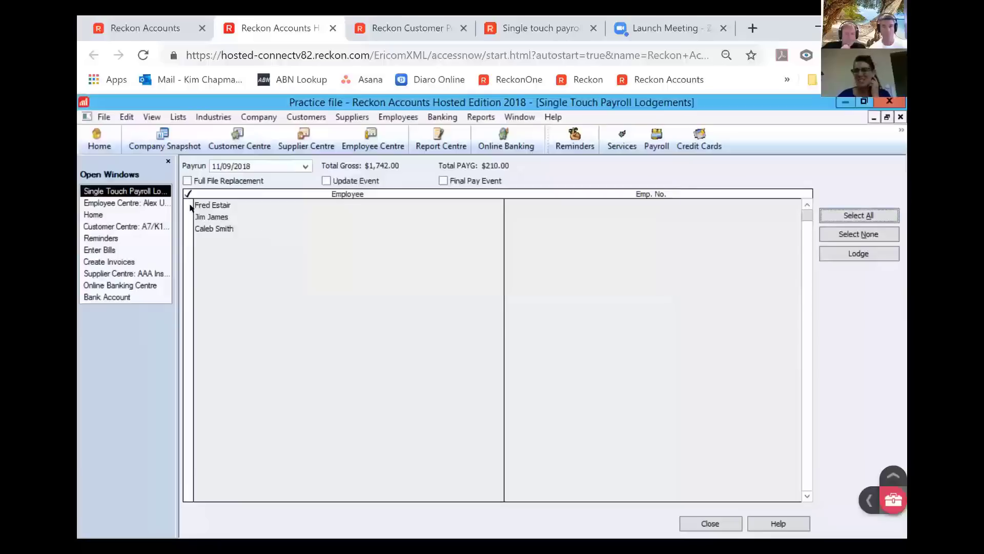
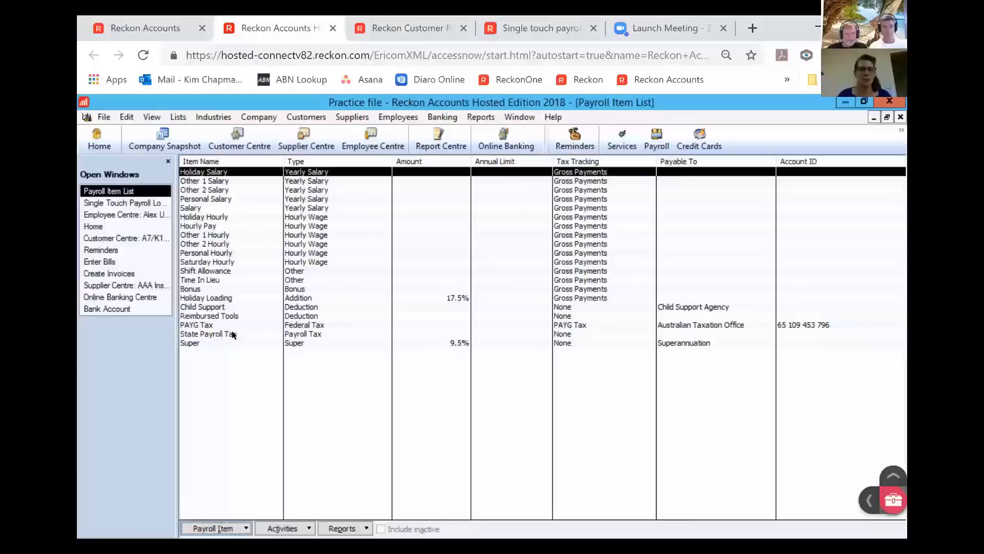
# - Create a new Addition payroll item named 'Tool Allowance', keeping Payroll Expenses as its expense account
pyautogui.click(228, 529)
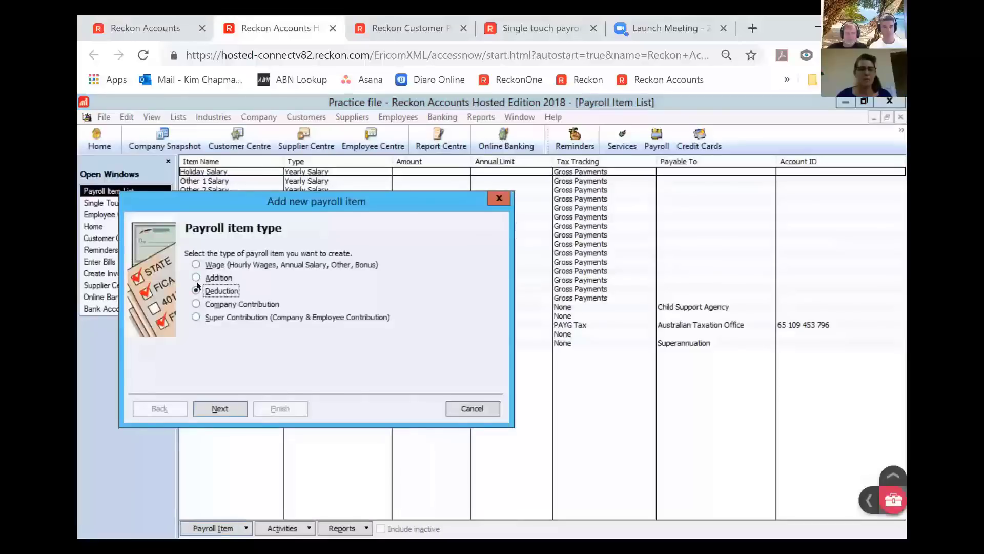
pyautogui.click(198, 277)
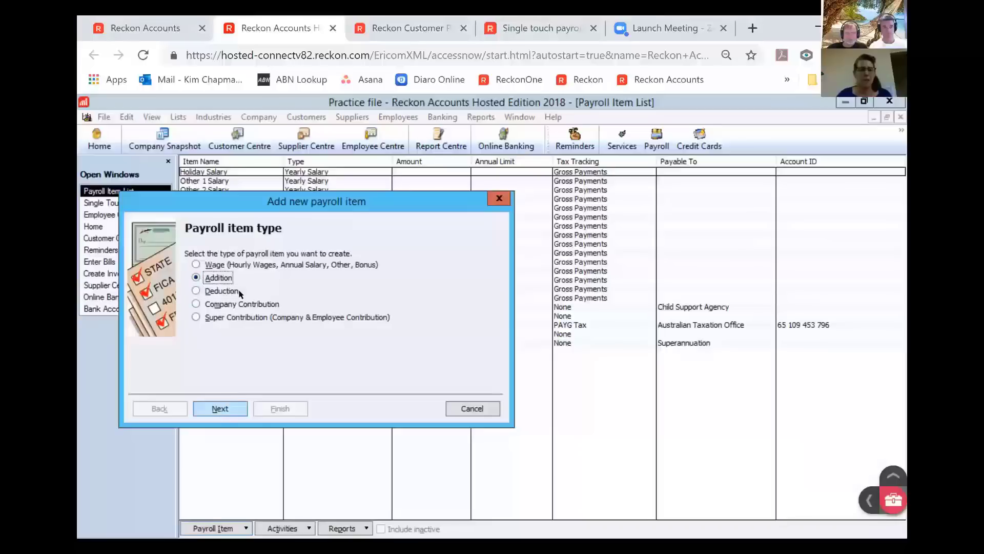
pyautogui.press('Return')
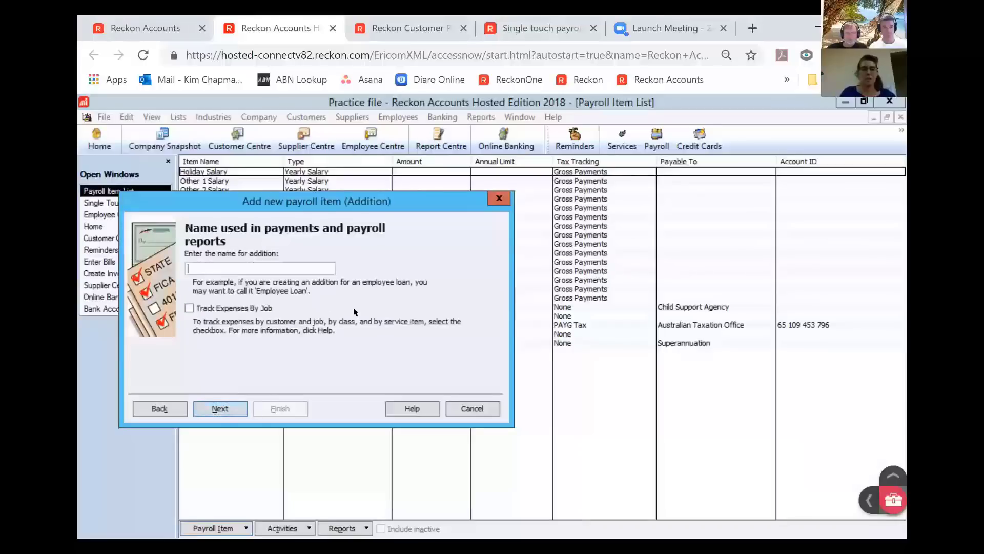
pyautogui.write('Toll')
pyautogui.press('BackSpace')
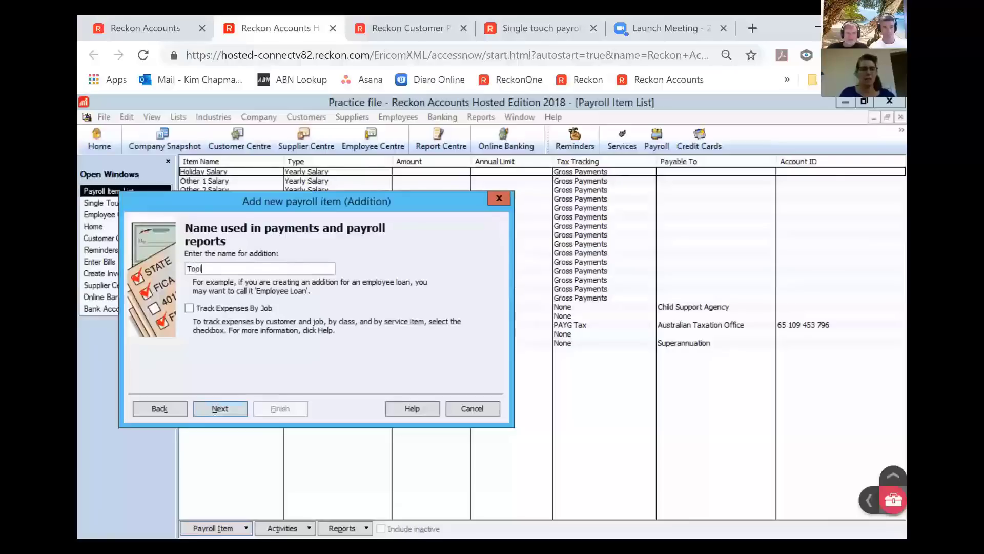
pyautogui.write('Allow')
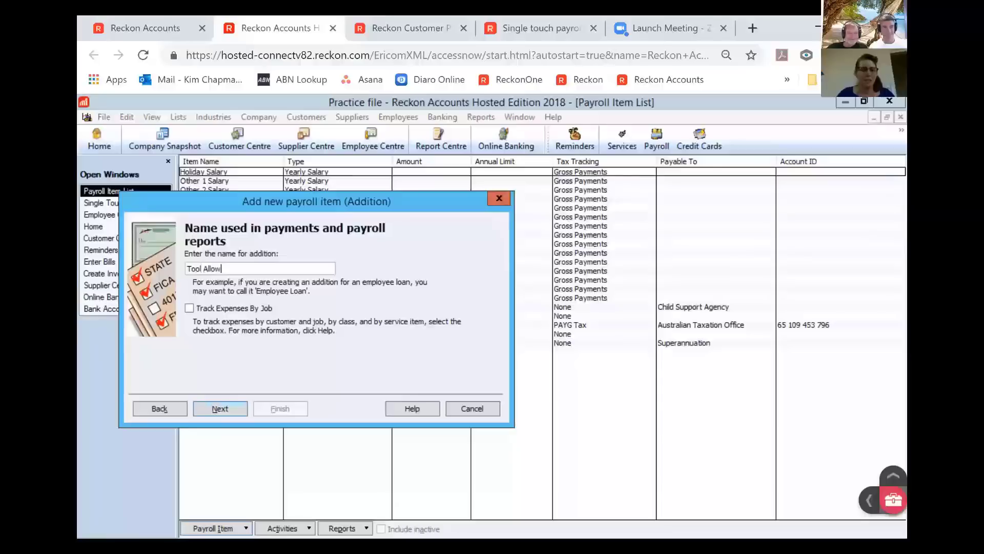
pyautogui.write('ance')
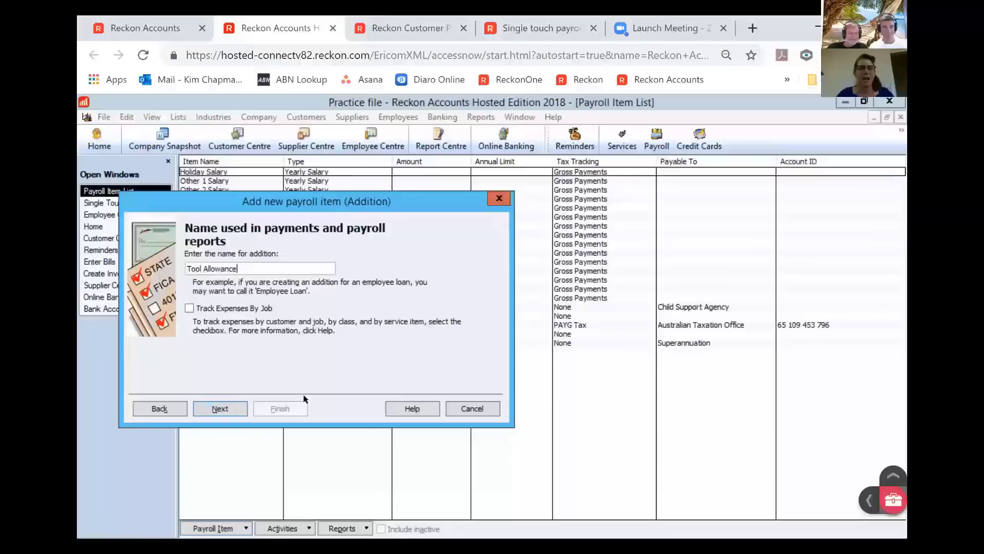
pyautogui.press('Return')
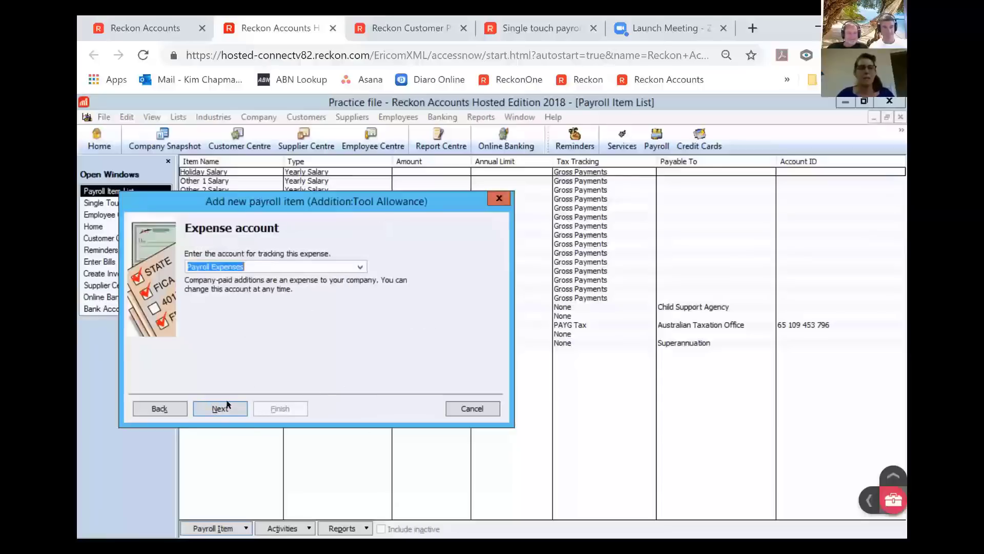
pyautogui.press('Return')
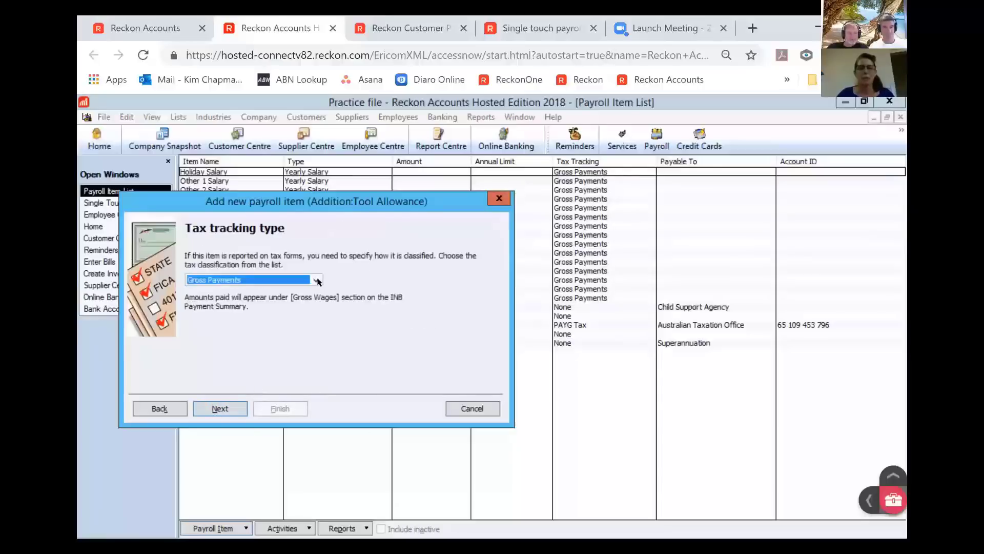
# - Leave Tool Allowance's tax tracking type as Gross Payments, then switch to Reckon One's Single Touch Payroll page
pyautogui.click(316, 280)
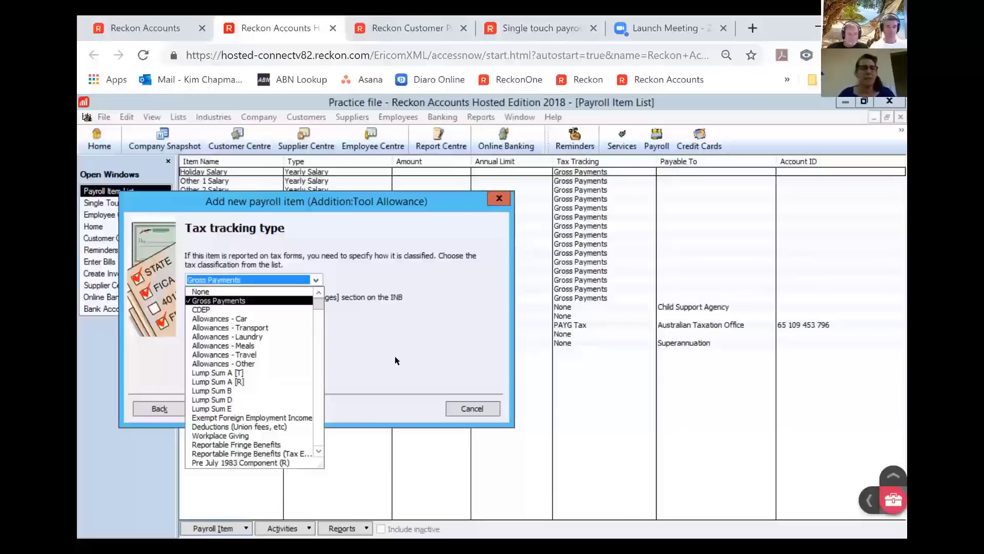
pyautogui.click(414, 364)
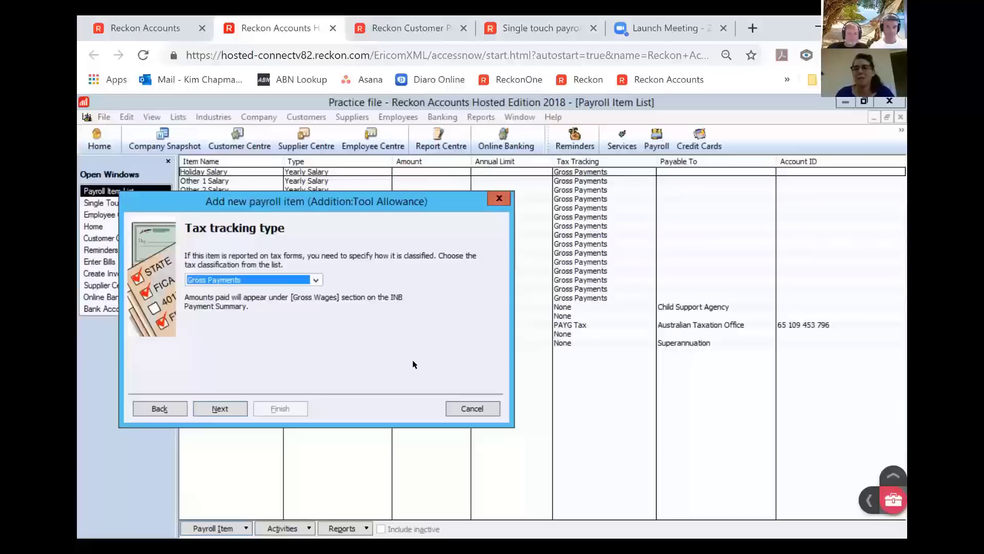
pyautogui.hotkey('ctrl', '4')
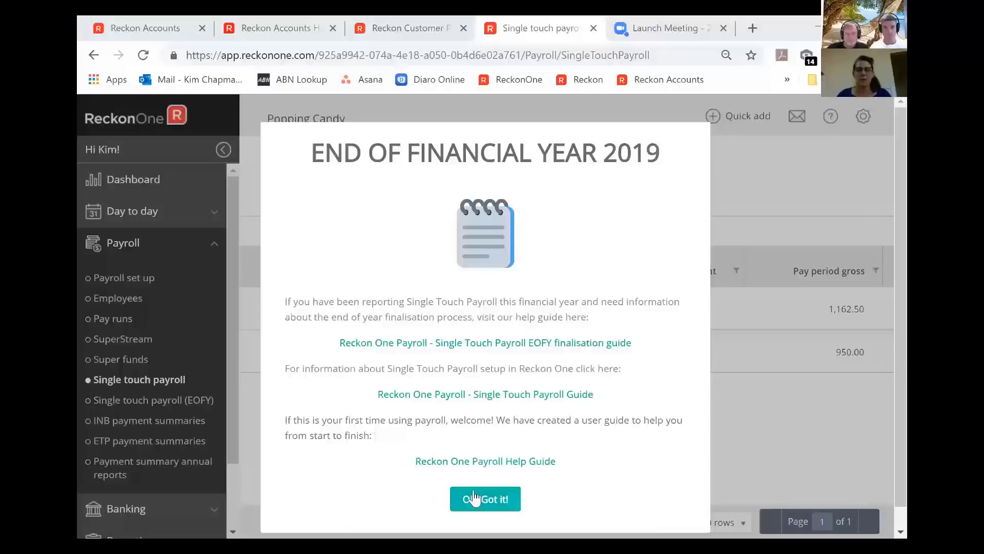
# - Dismiss the End of Financial Year notice and open the Payrun July 2 2018 STP draft
pyautogui.click(505, 497)
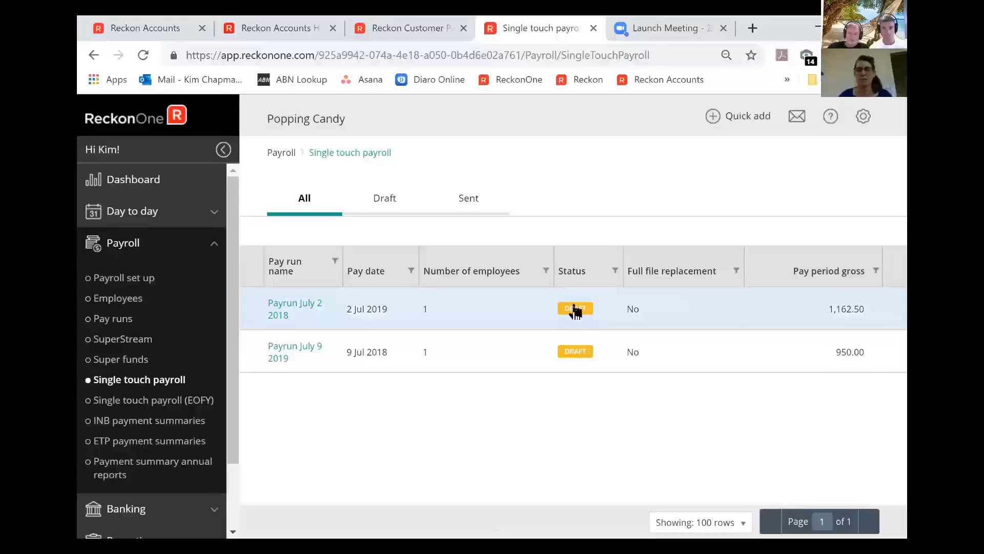
pyautogui.click(576, 309)
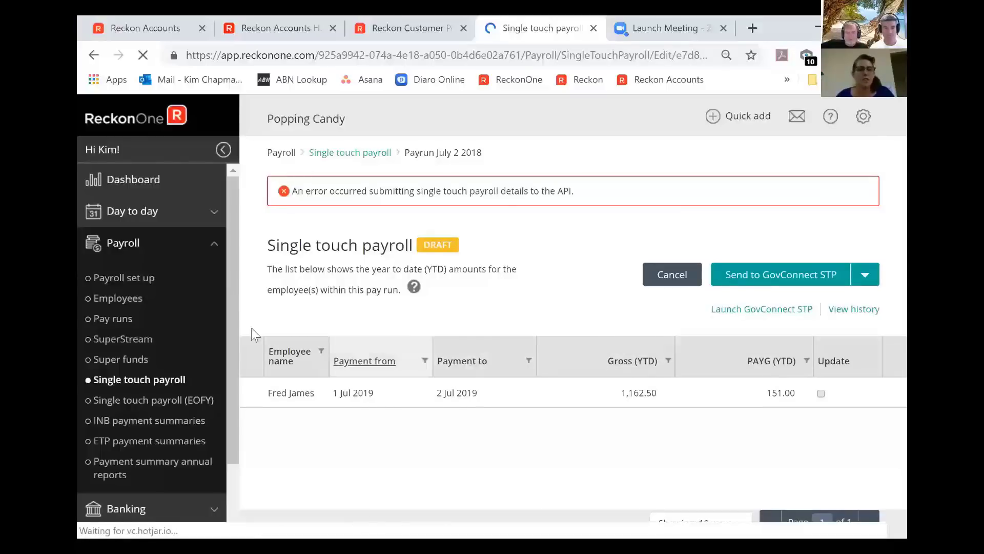
# - Add a draft Single Touch Payroll (EOFY) report for financial year 2018 - 2019
pyautogui.click(164, 410)
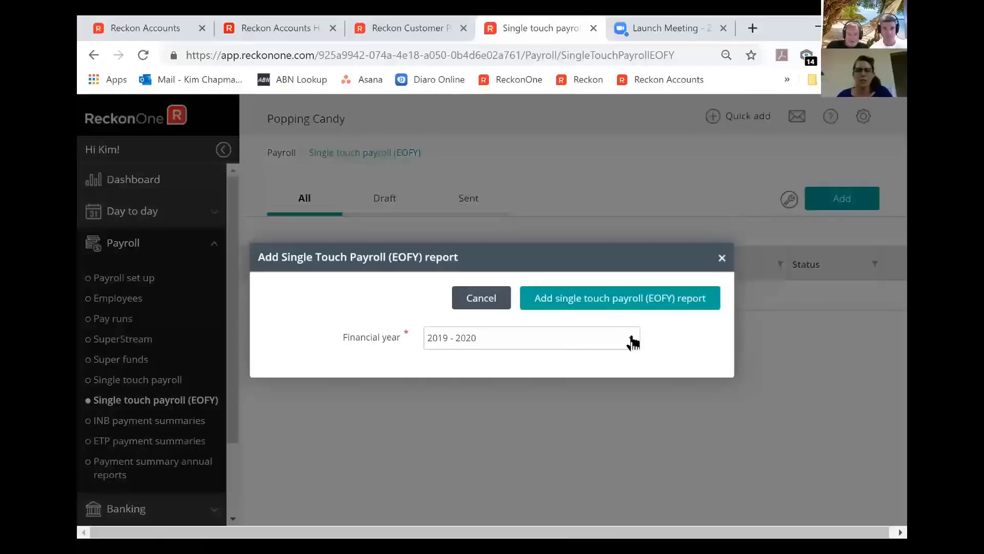
pyautogui.click(632, 341)
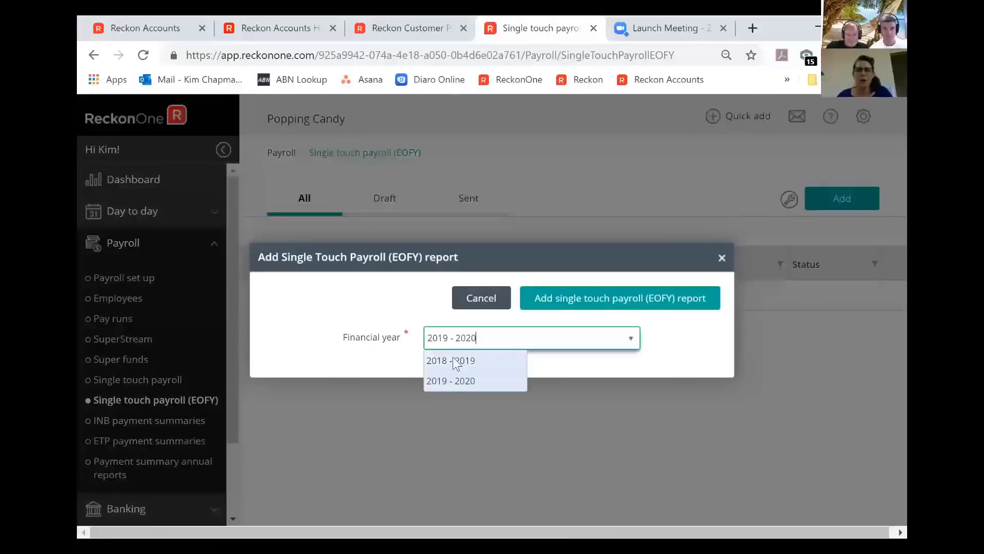
pyautogui.click(504, 360)
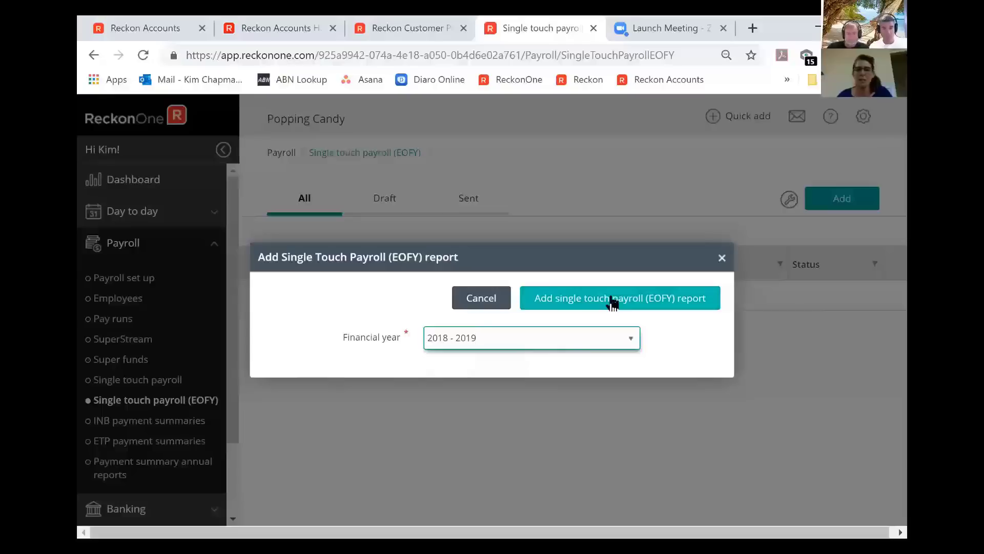
pyautogui.click(612, 300)
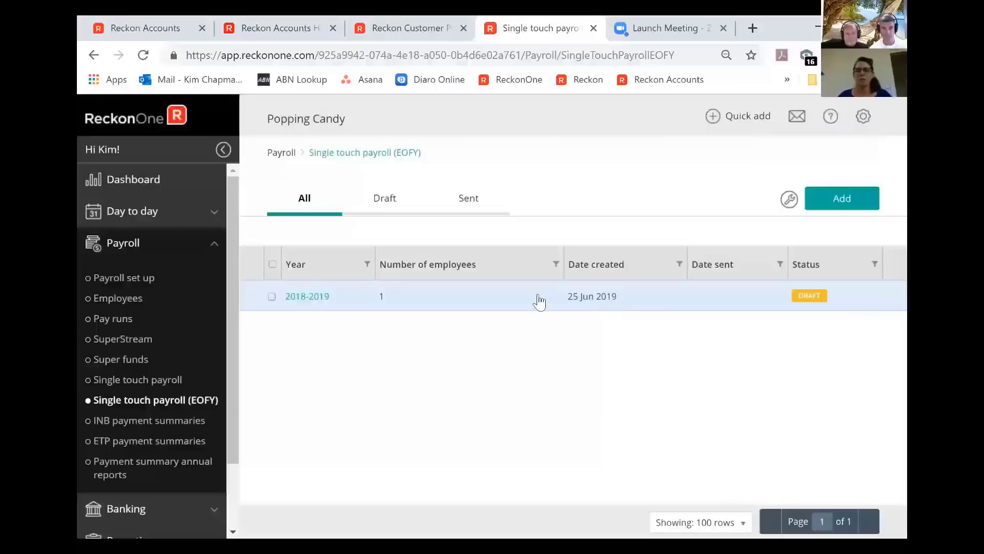
# - Open the 2018-2019 EOFY report and send it to GovConnect STP
pyautogui.click(538, 299)
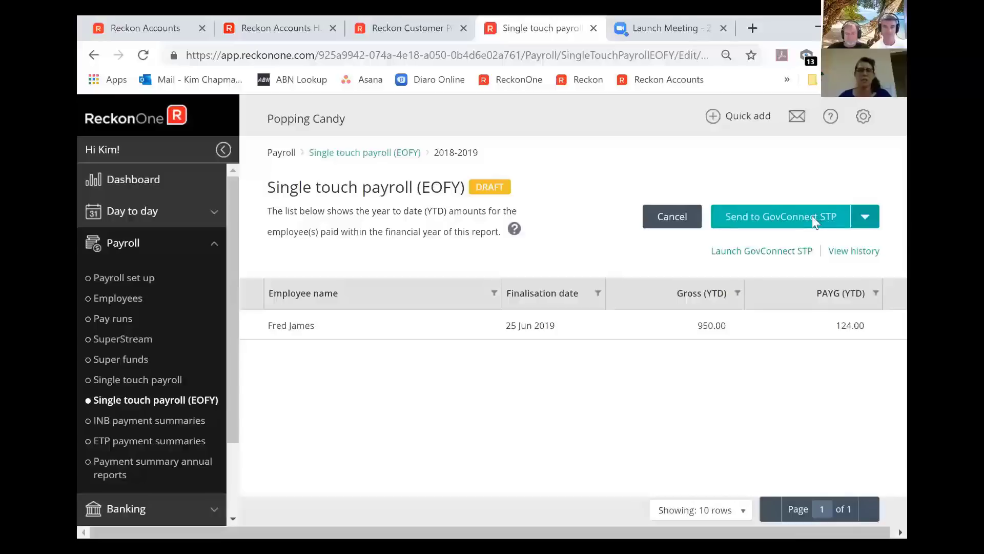
pyautogui.click(812, 216)
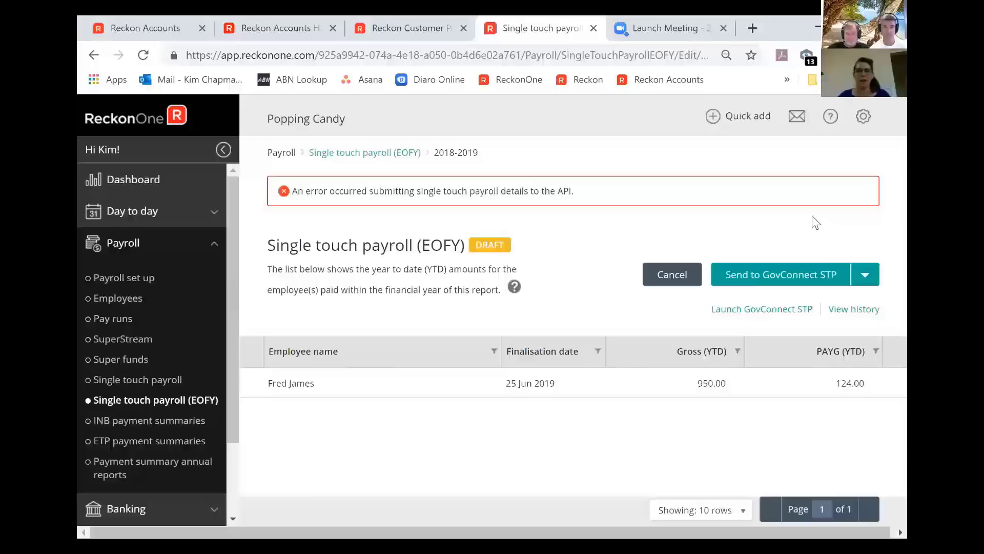